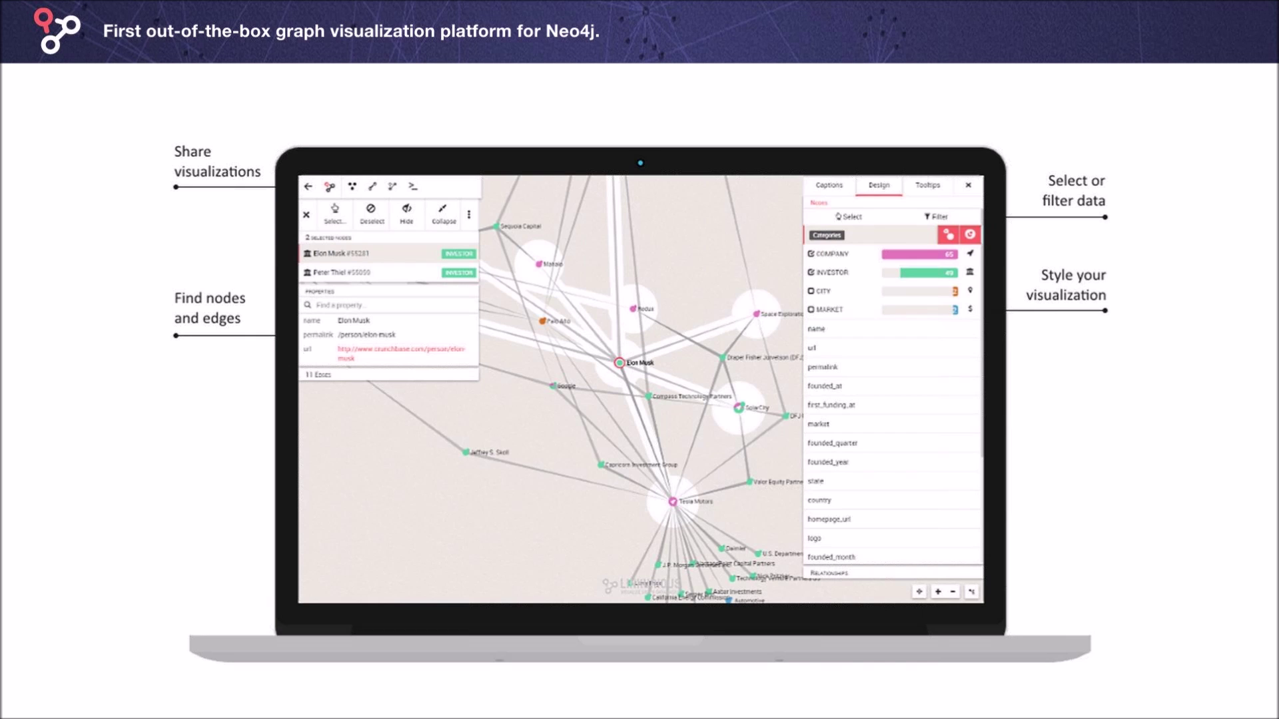
# Leave the slide presentation and switch to the Linkurious browser window in full screen.
pyautogui.press('Escape')
pyautogui.click(202, 3)
pyautogui.press('F11')
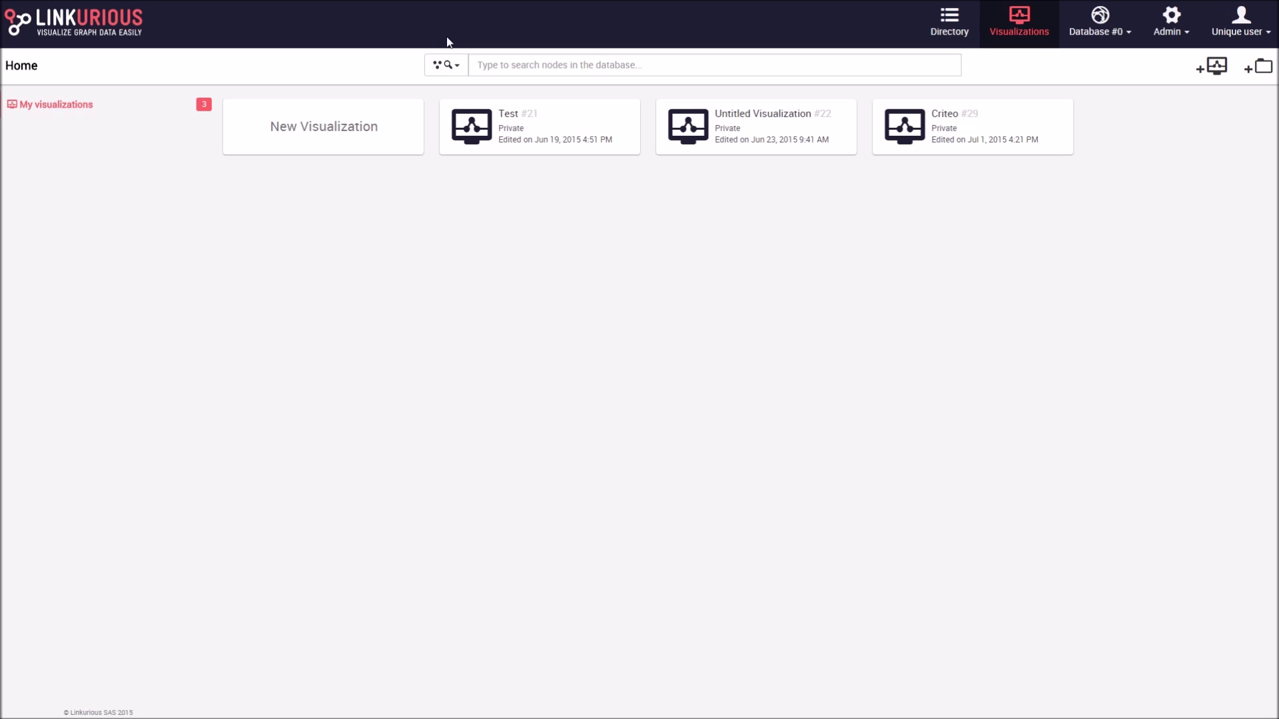
# Search the database nodes for "elon mus" and open the Elon Musk investor node in a new visualization.
pyautogui.click(491, 61)
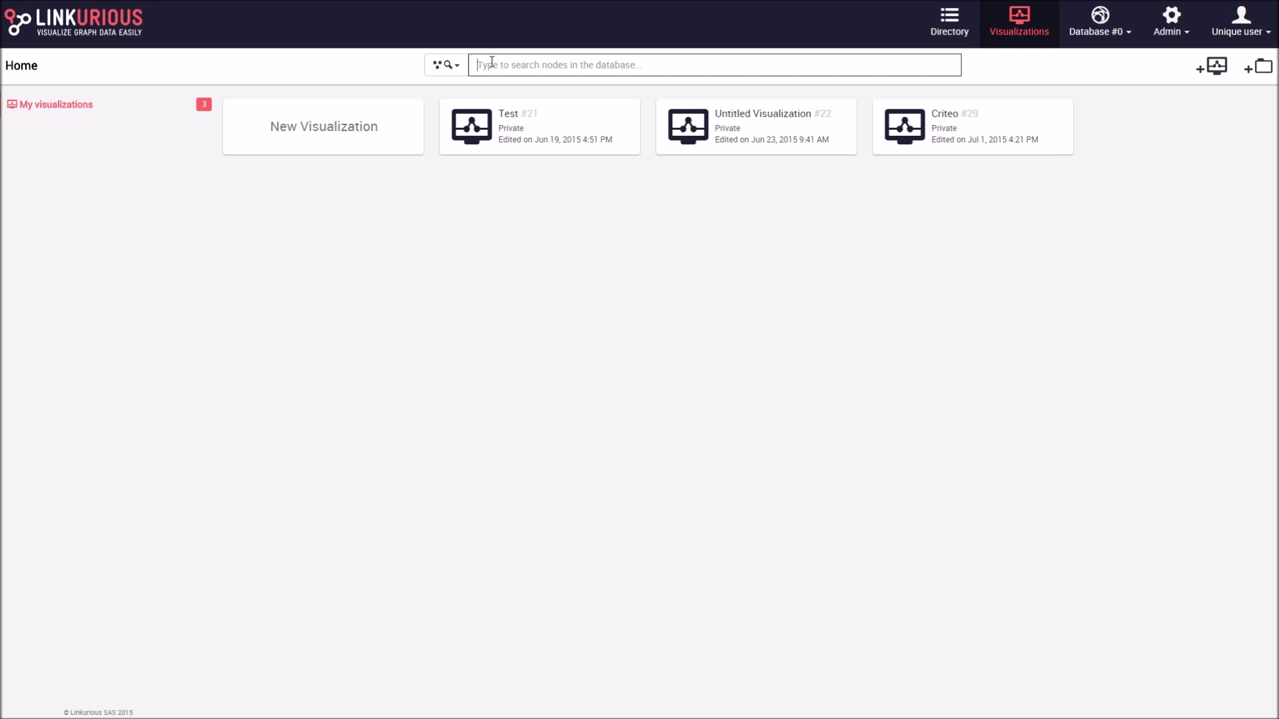
pyautogui.write('e')
pyautogui.write('lon mus')
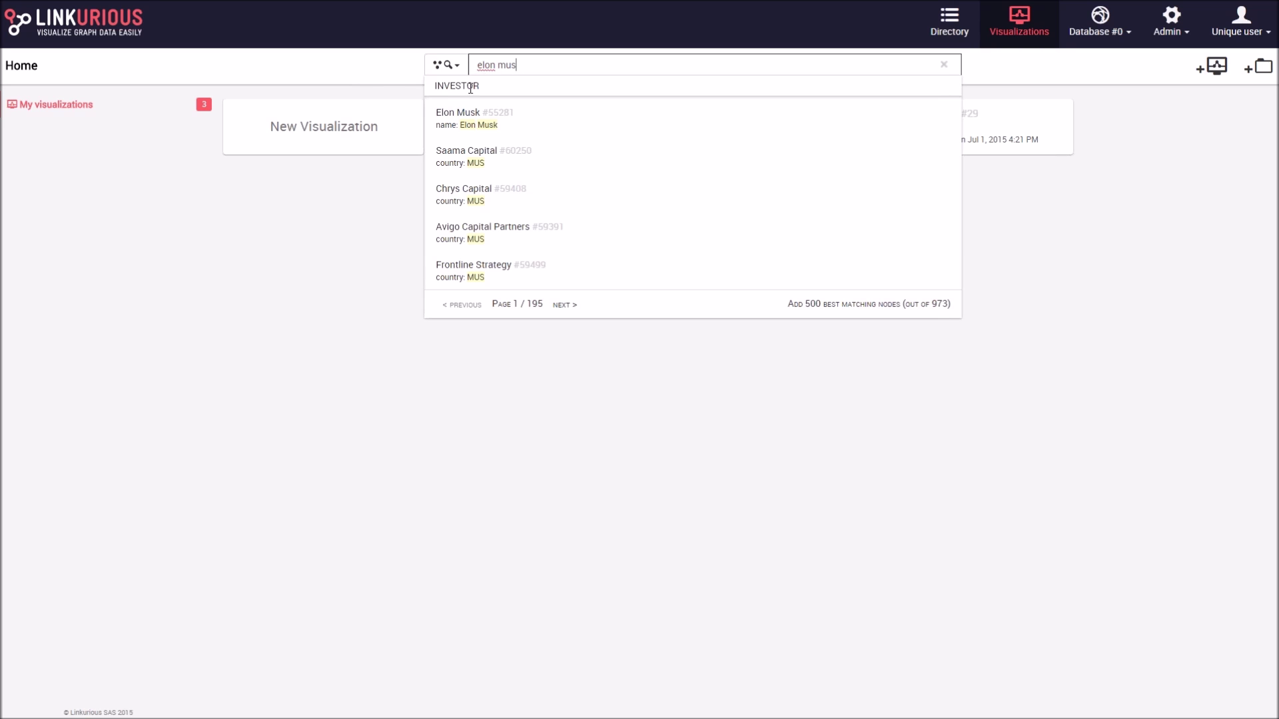
pyautogui.click(466, 128)
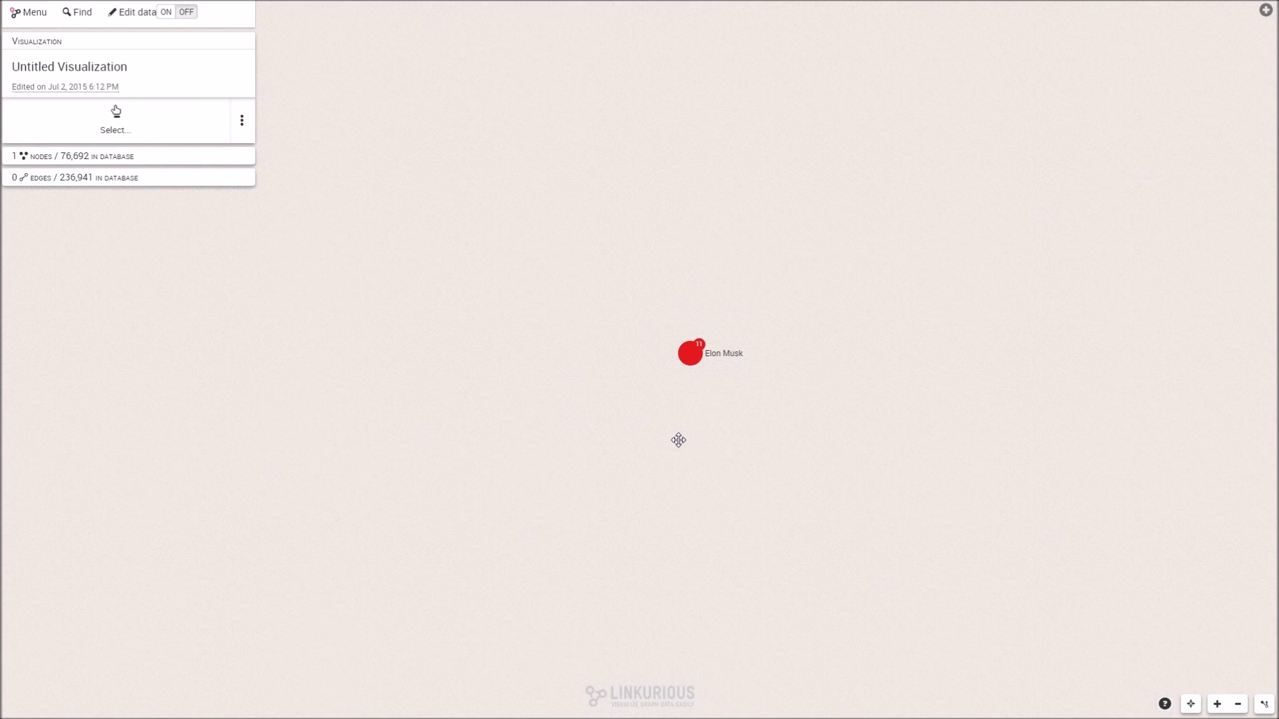
# Select the Elon Musk node and expand it to add its connected companies to the graph.
pyautogui.click(688, 353)
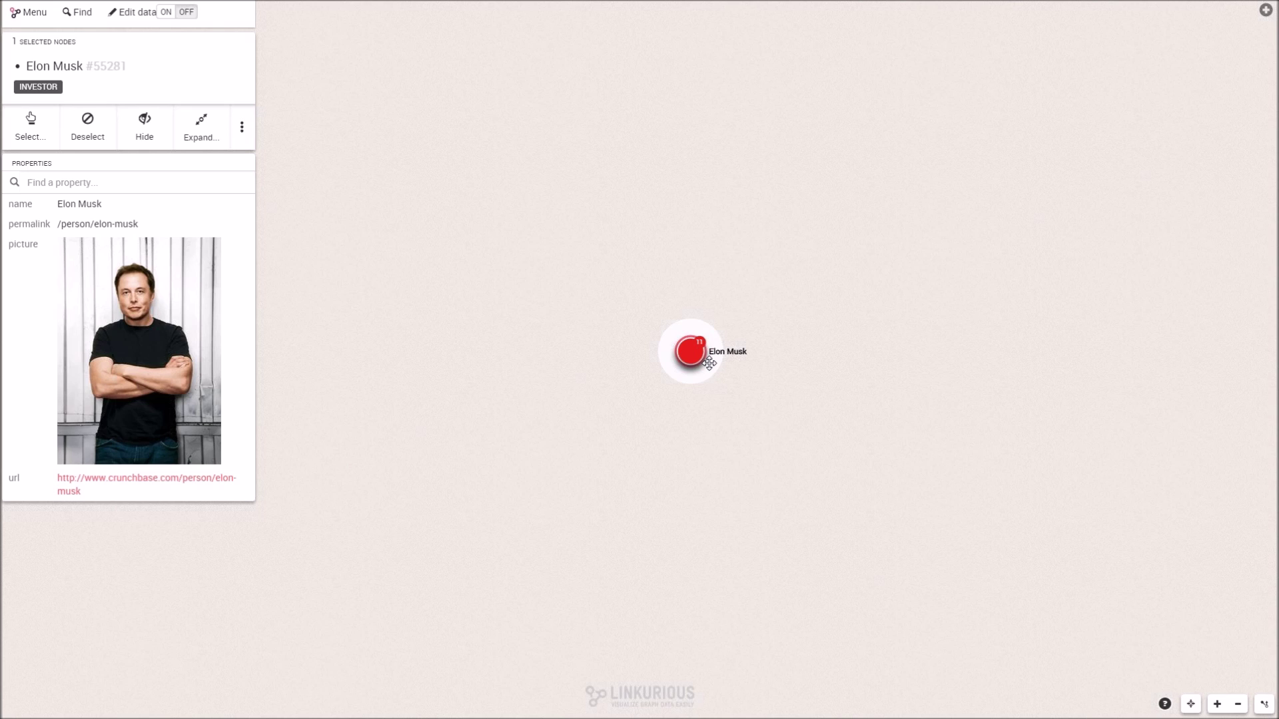
pyautogui.doubleClick(688, 351)
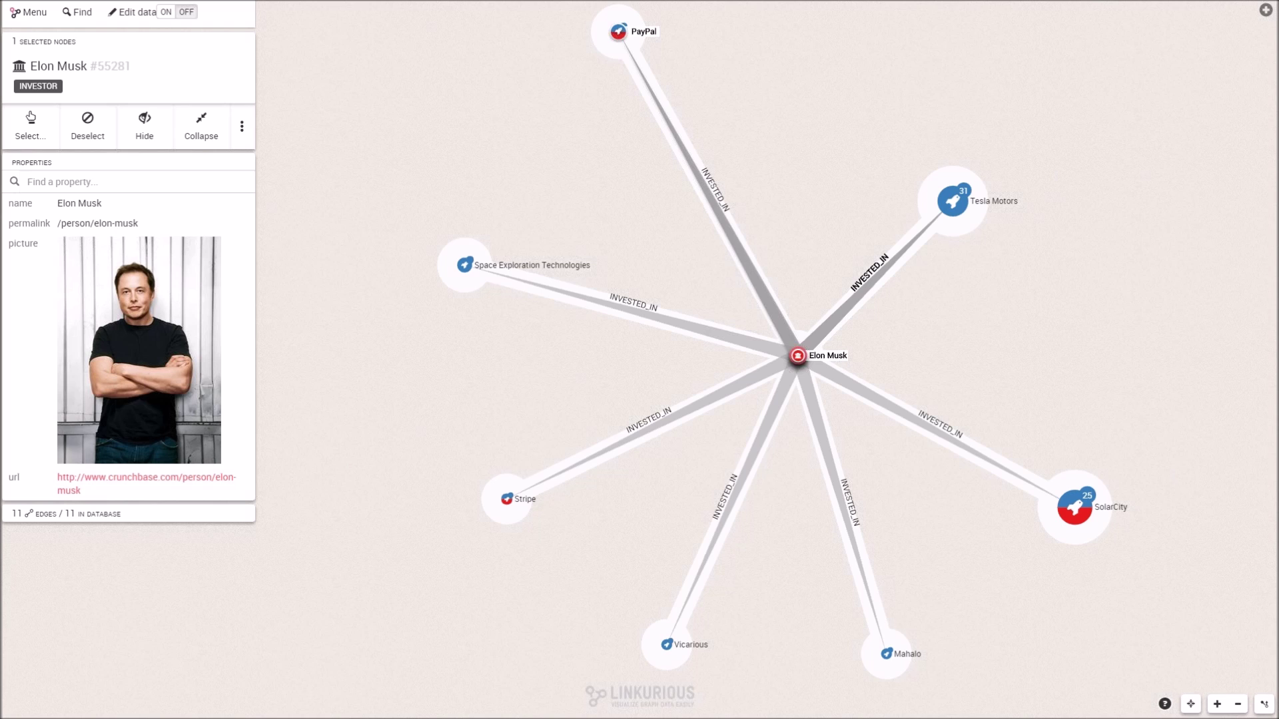
# Examine the properties of Elon Musk's INVESTED_IN edge to PayPal and of the PayPal node, and collapse the property list.
pyautogui.click(726, 227)
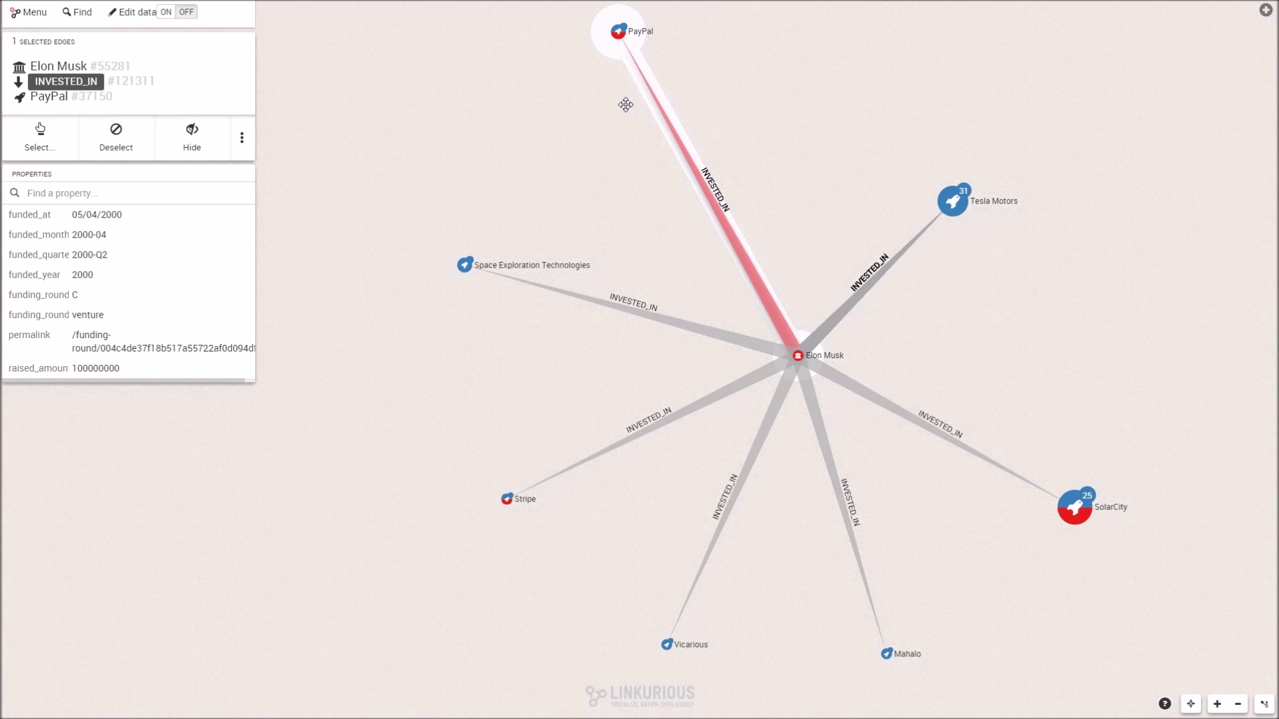
pyautogui.click(619, 32)
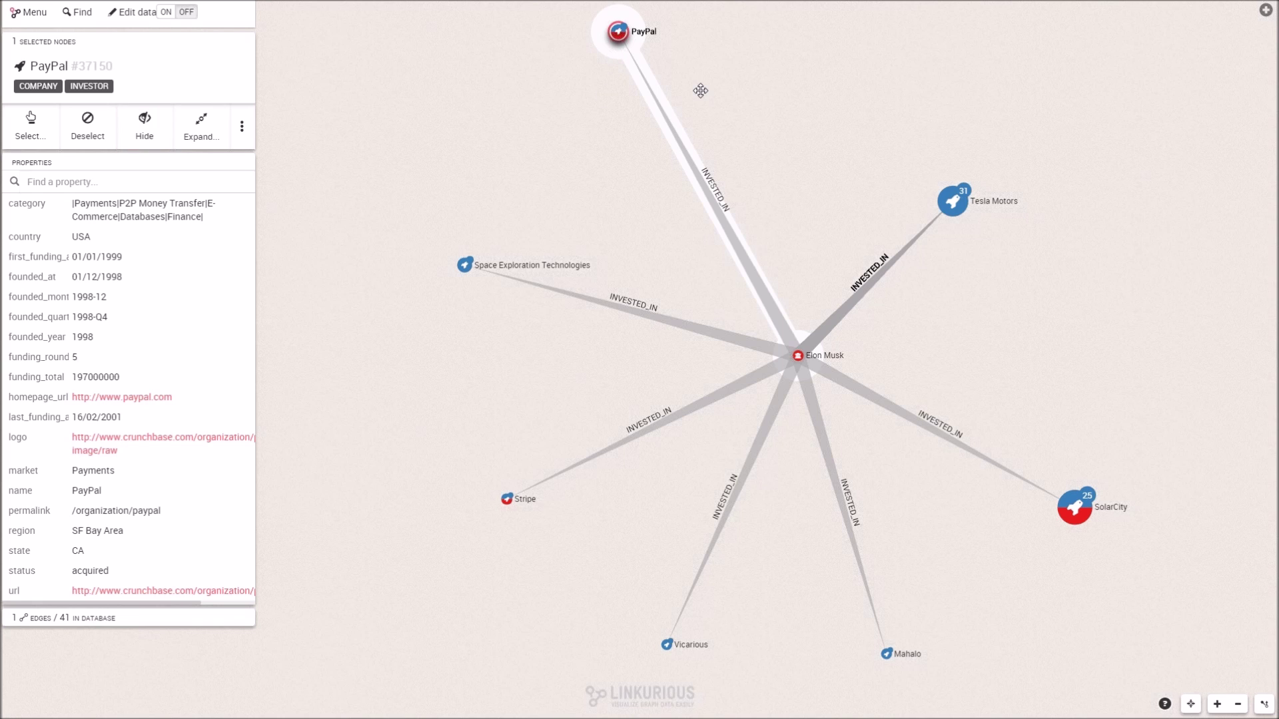
pyautogui.scroll(2, 618, 151)
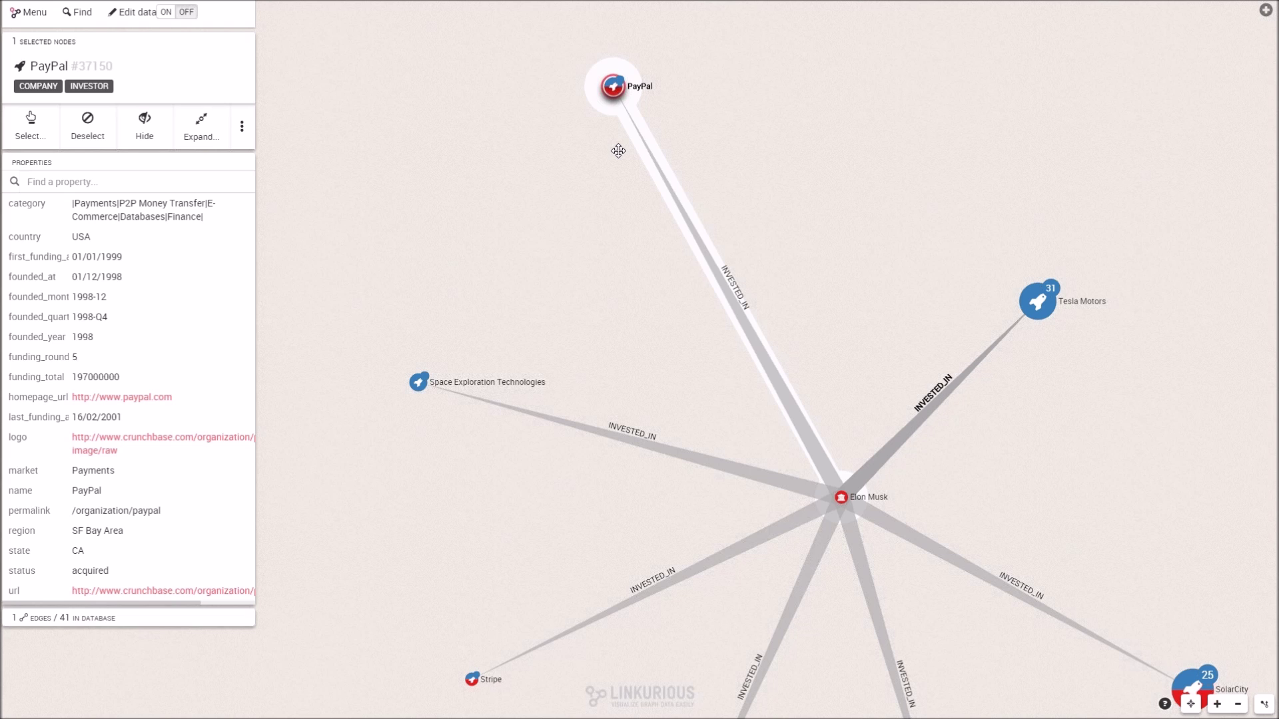
pyautogui.scroll(-2, 787, 345)
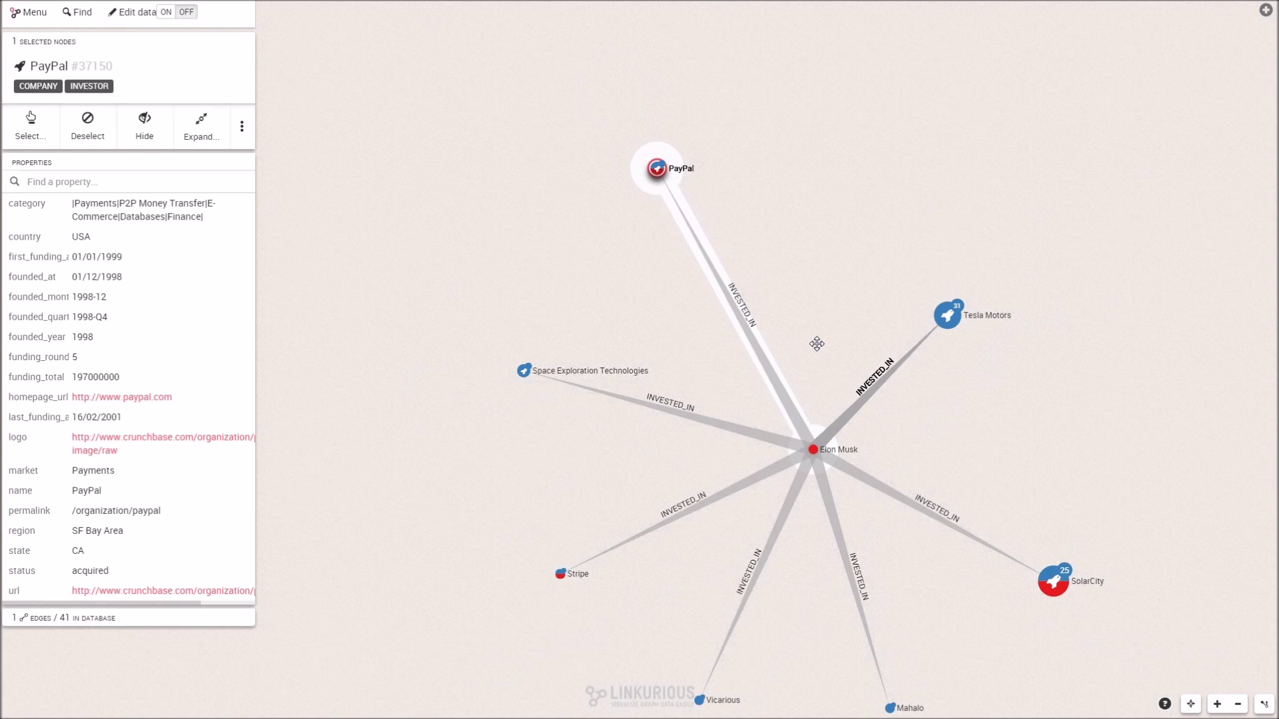
pyautogui.scroll(1, 790, 422)
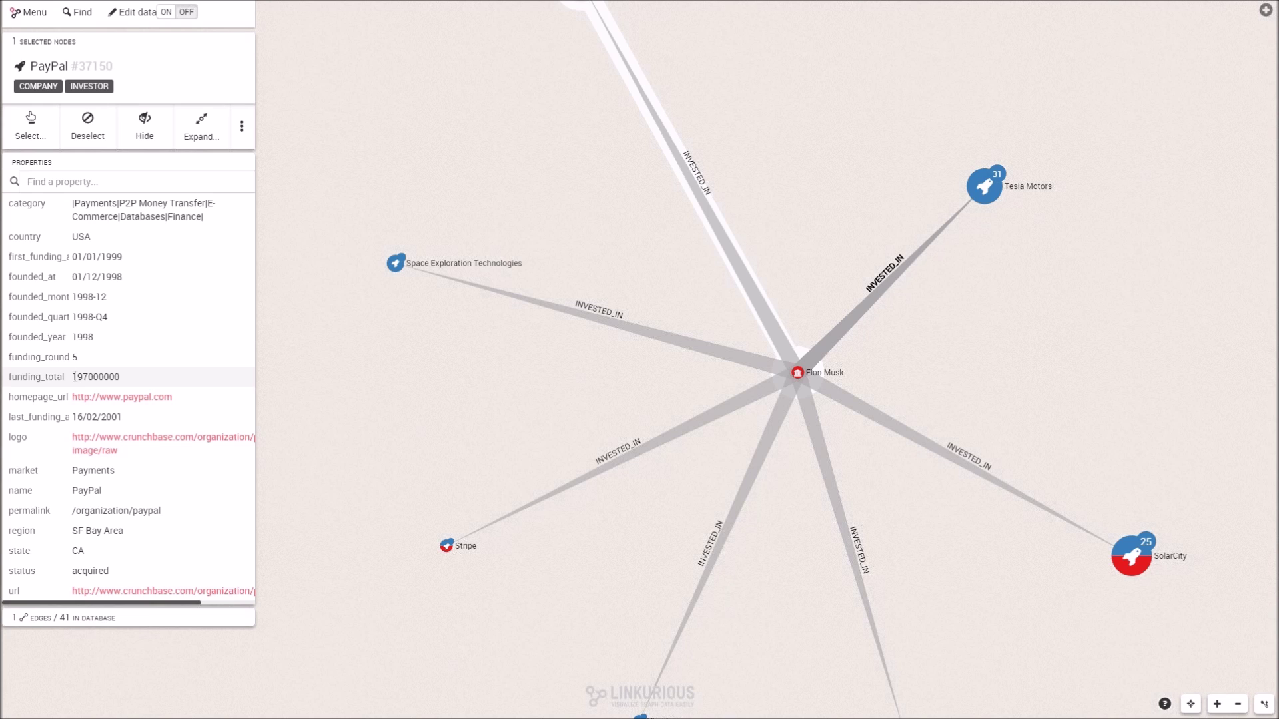
pyautogui.moveTo(120, 377); pyautogui.dragTo(103, 377)
pyautogui.click(88, 377)
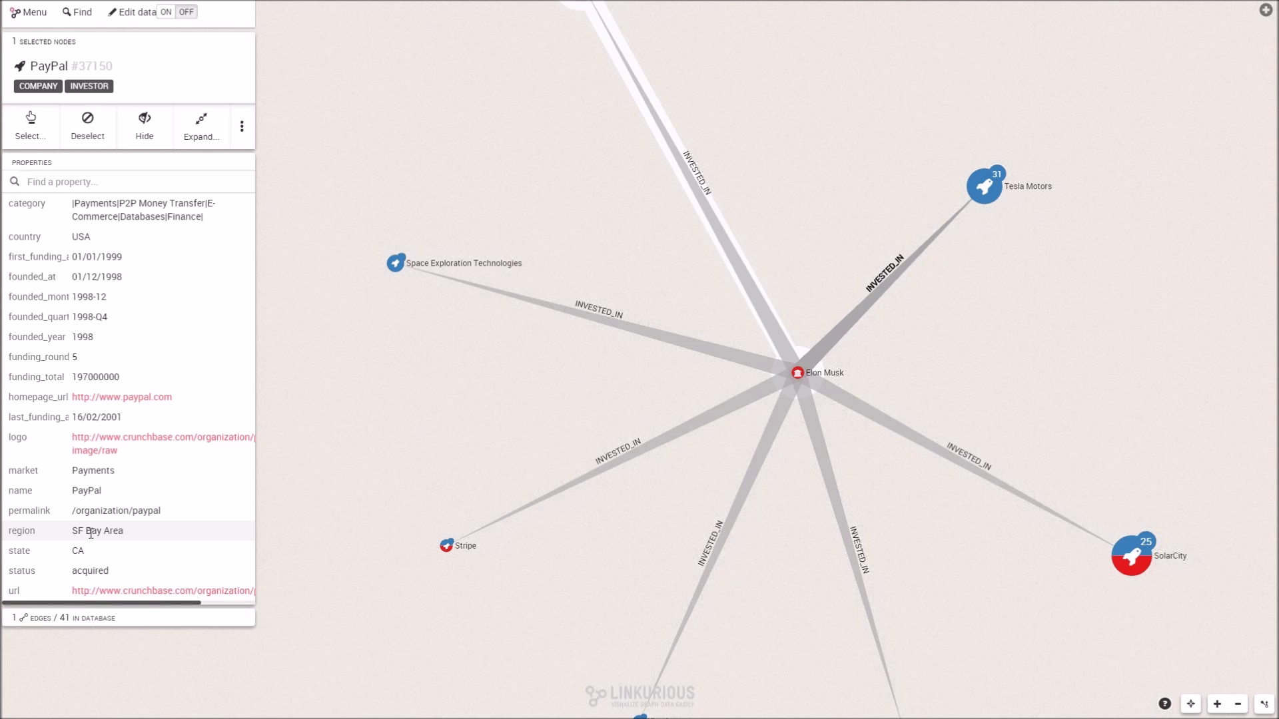
pyautogui.scroll(-2, 423, 380)
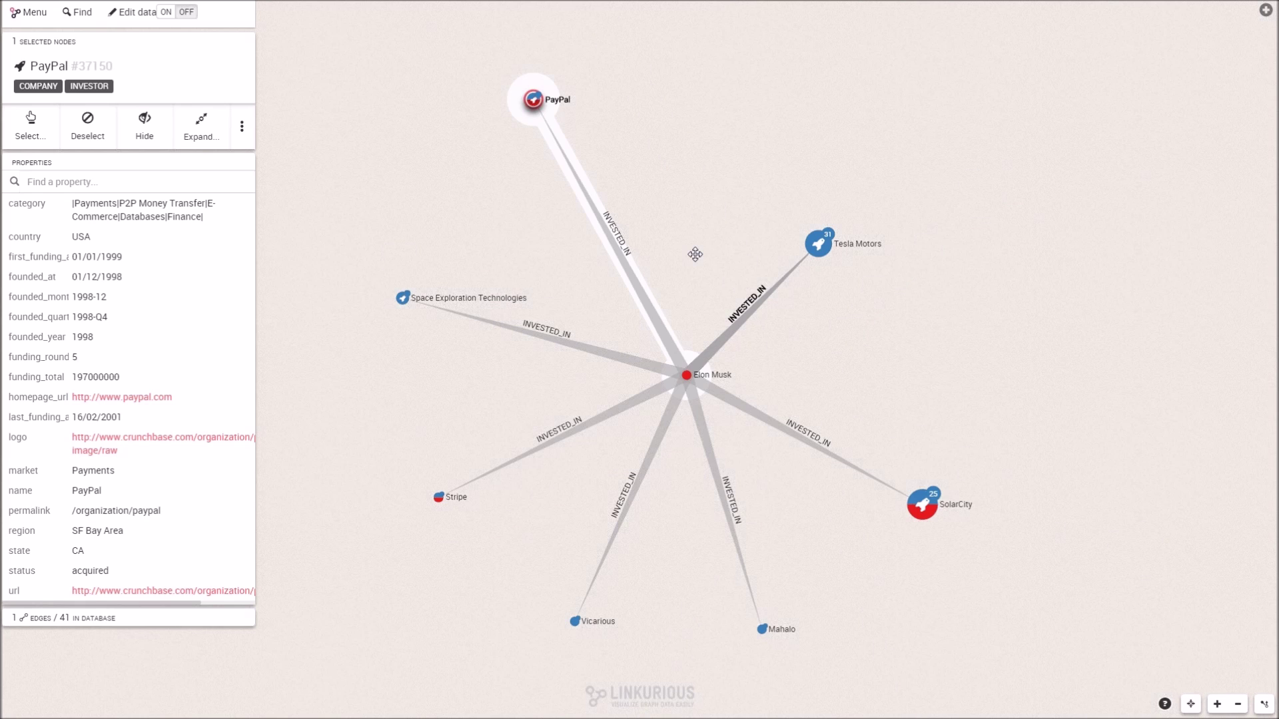
pyautogui.scroll(3, 697, 256)
pyautogui.moveTo(695, 259); pyautogui.dragTo(715, 253)
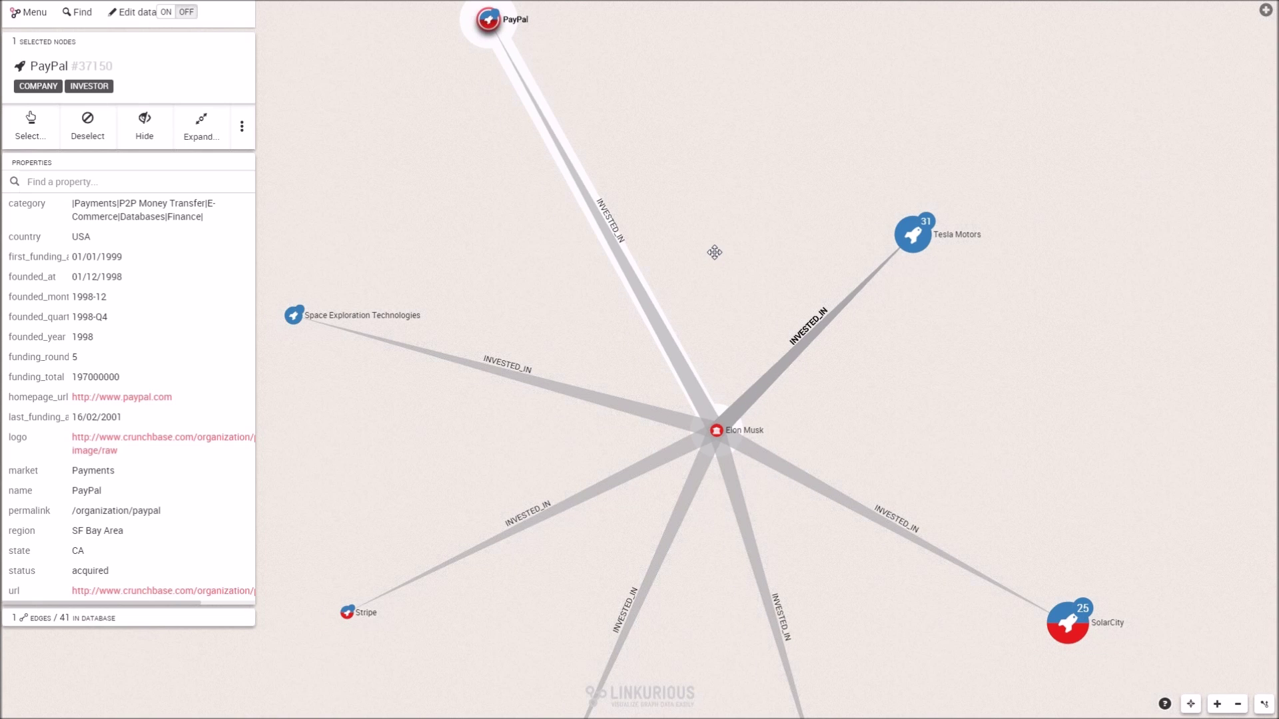
pyautogui.click(133, 163)
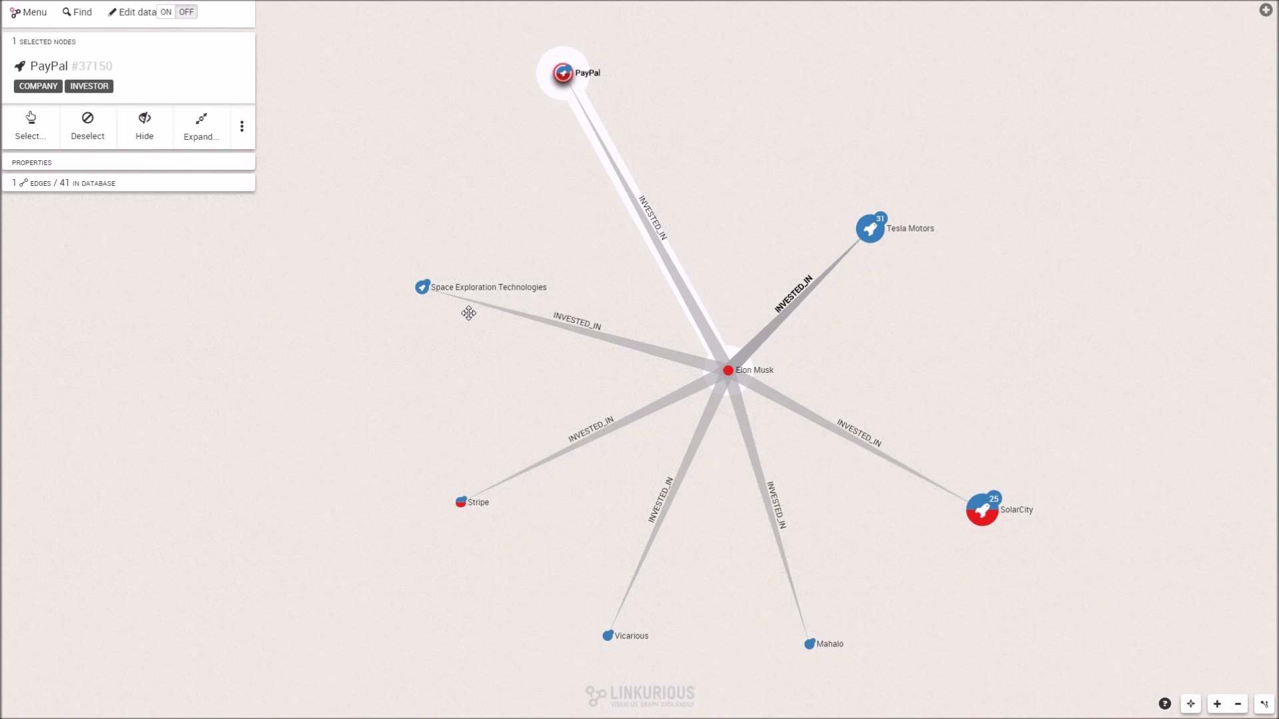
# Read through the tooltip details of the Space Exploration Technologies node and close the tooltip.
pyautogui.moveTo(424, 294)
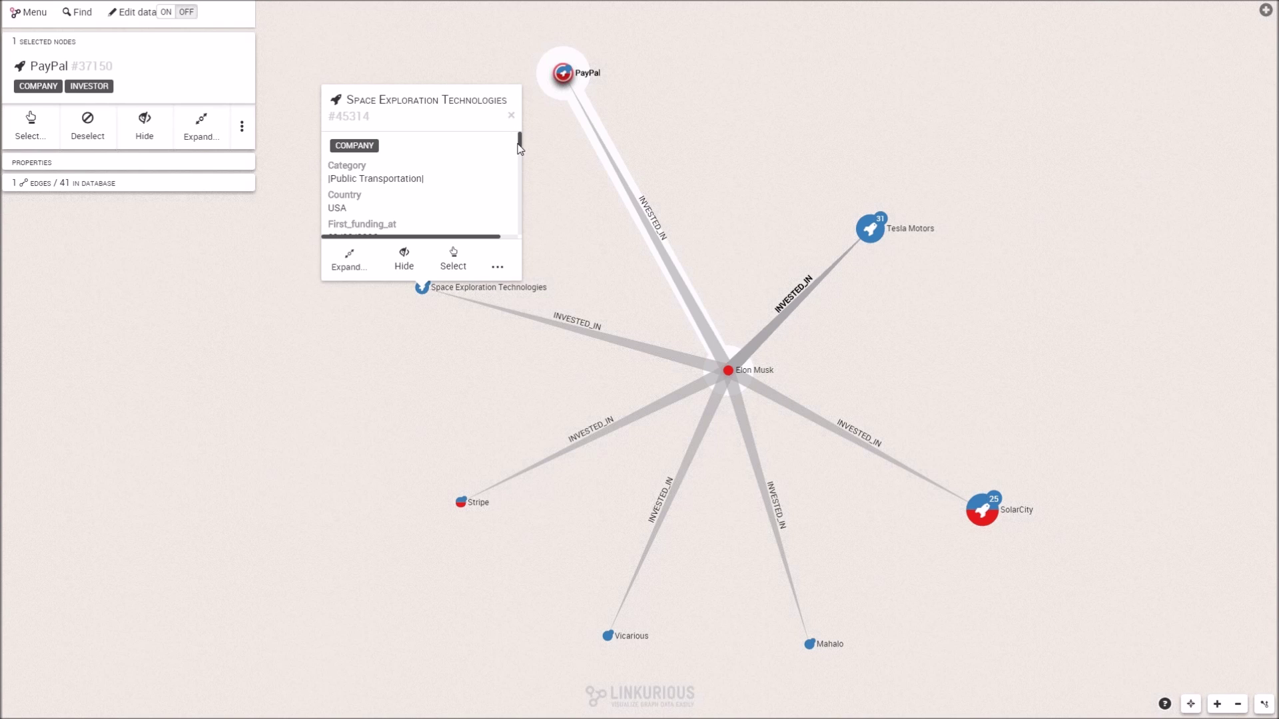
pyautogui.scroll(-2, 502, 171)
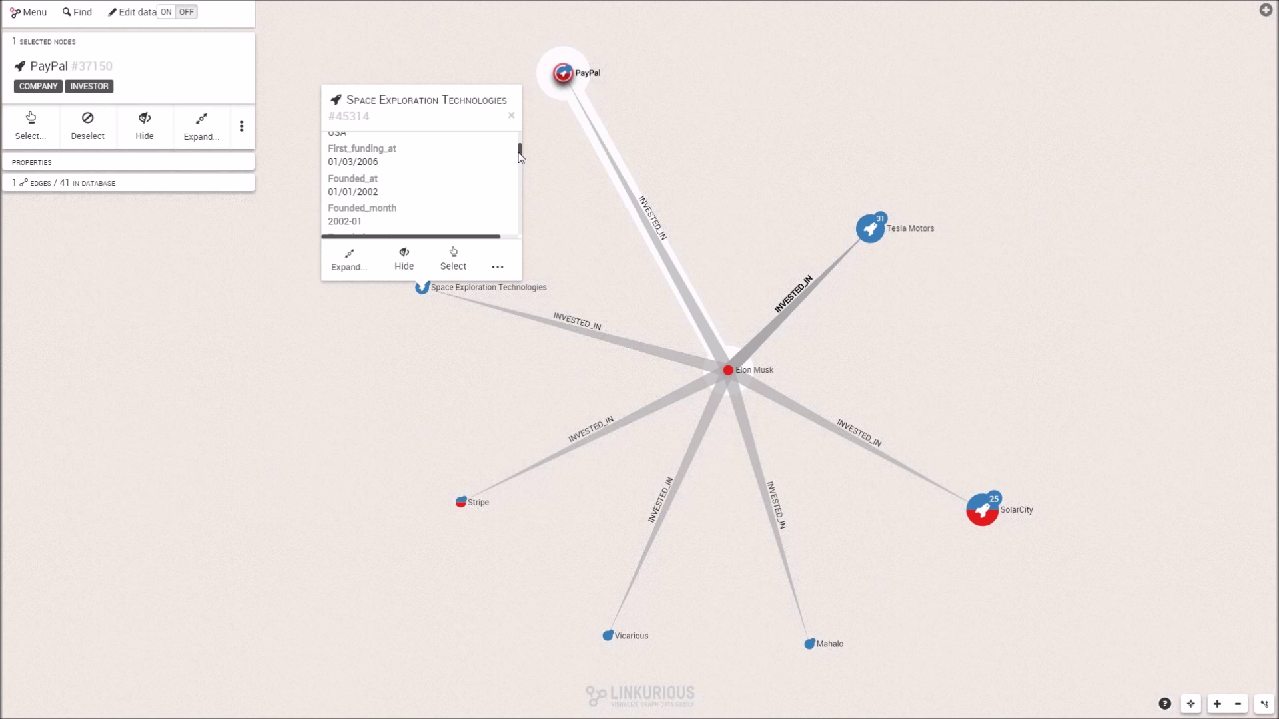
pyautogui.moveTo(520, 157); pyautogui.dragTo(520, 164)
pyautogui.scroll(-2, 519, 162)
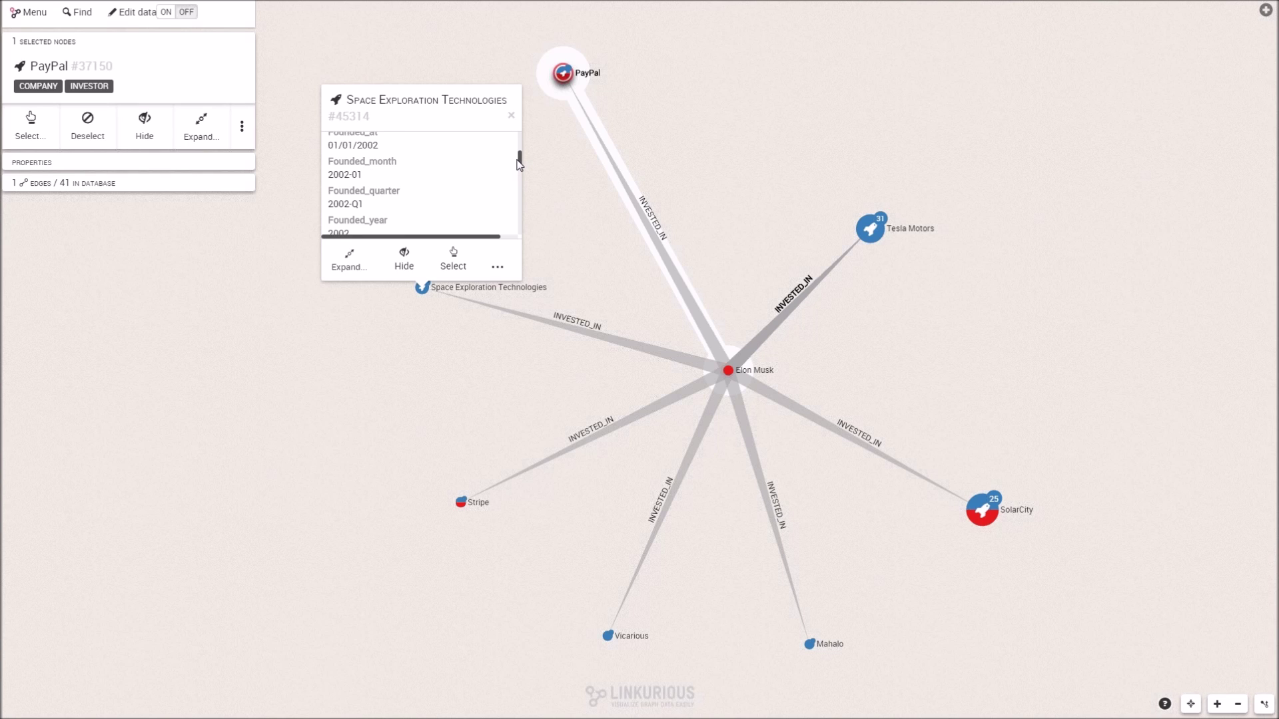
pyautogui.scroll(-3, 521, 164)
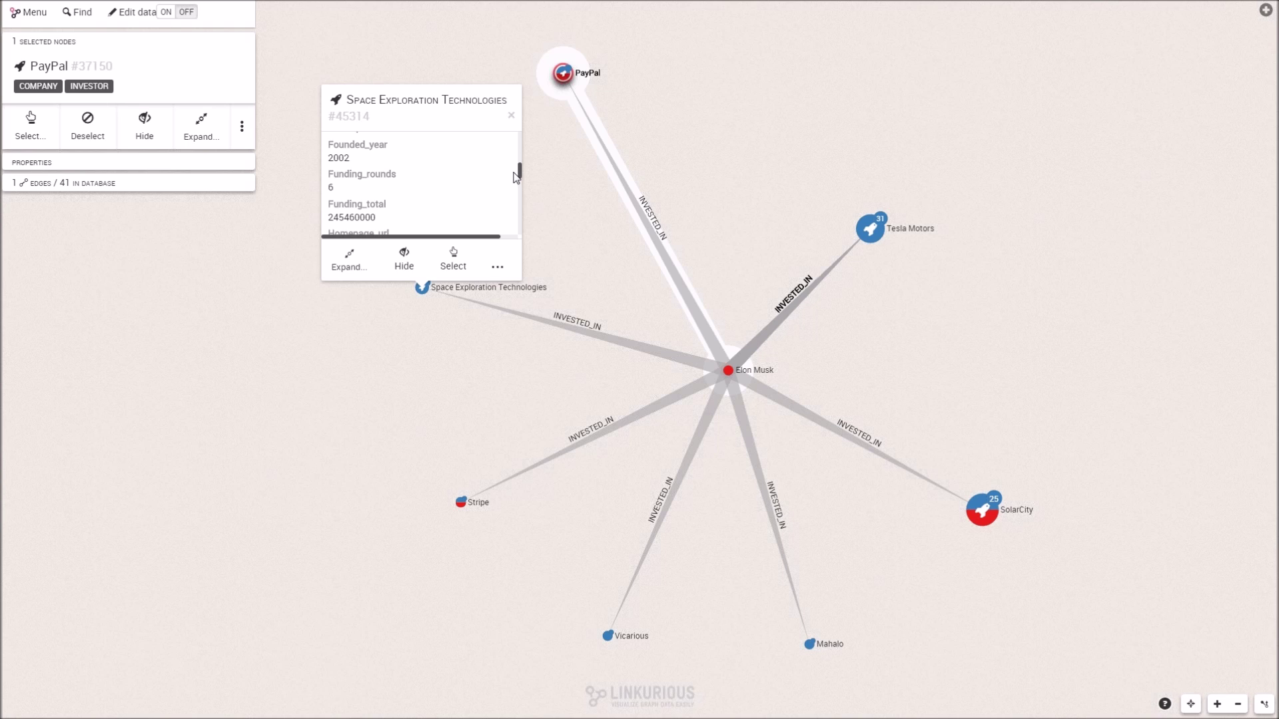
pyautogui.scroll(-2, 511, 182)
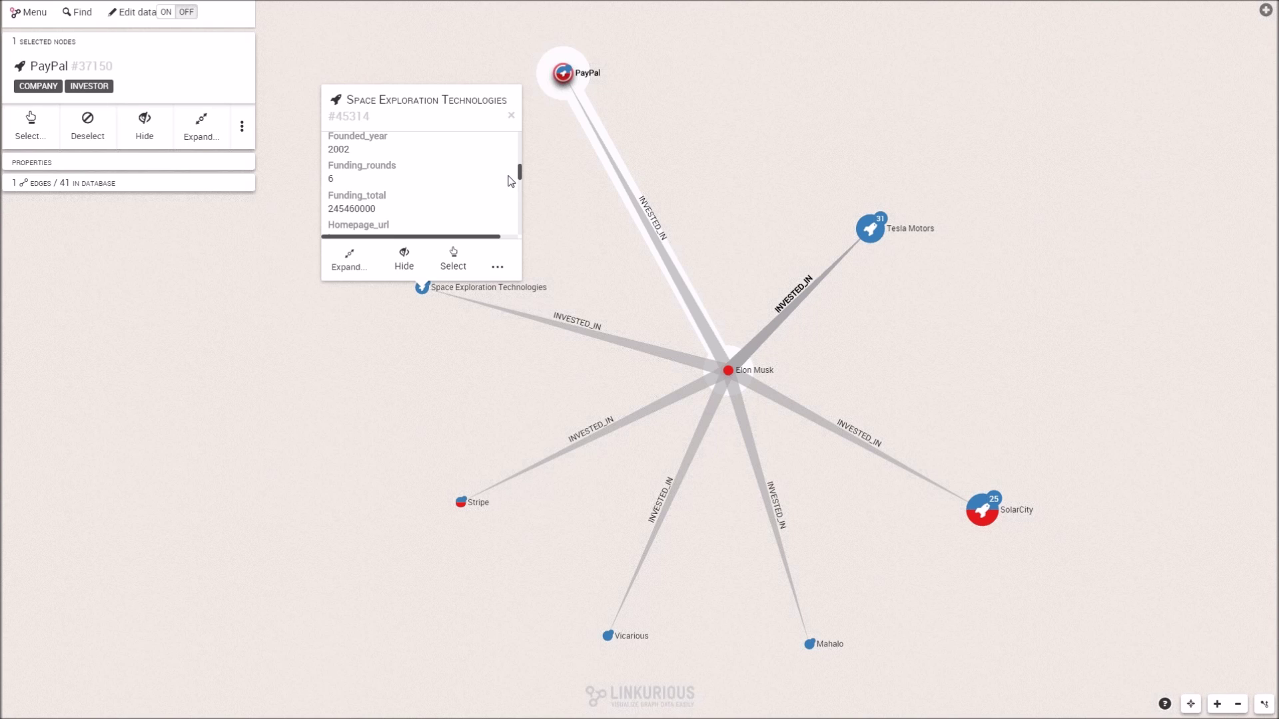
pyautogui.scroll(-3, 499, 185)
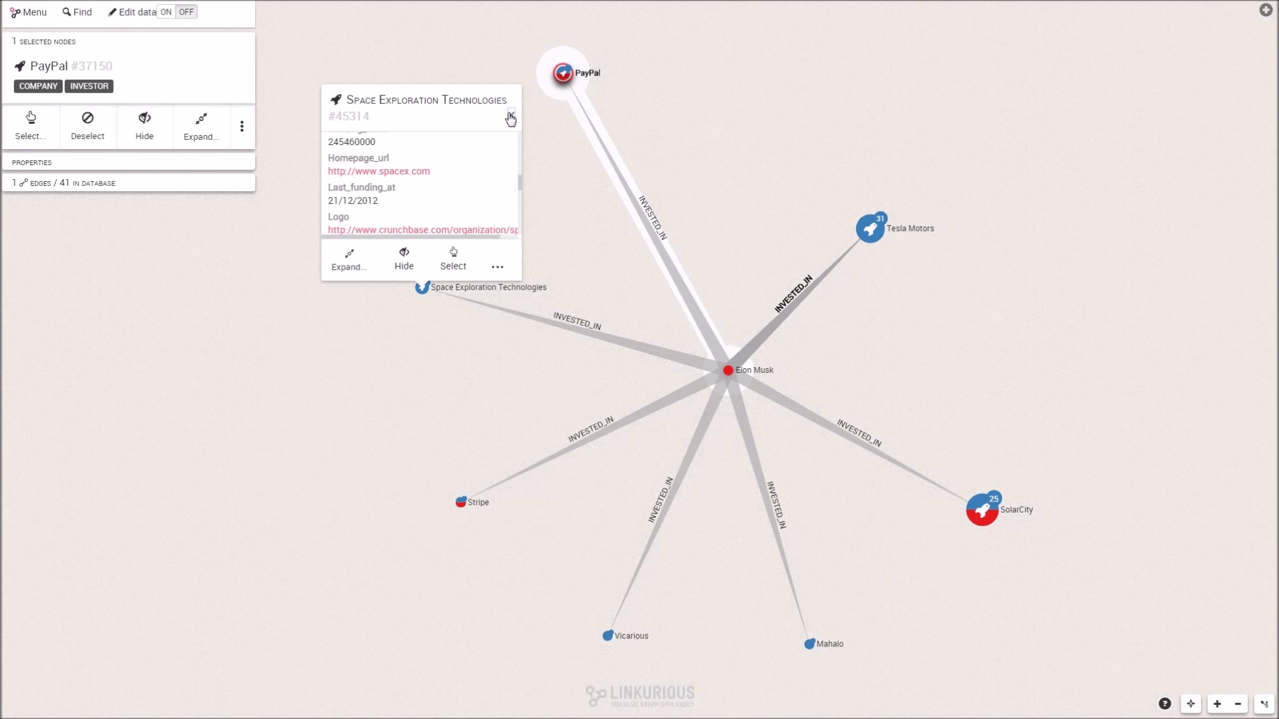
pyautogui.click(511, 115)
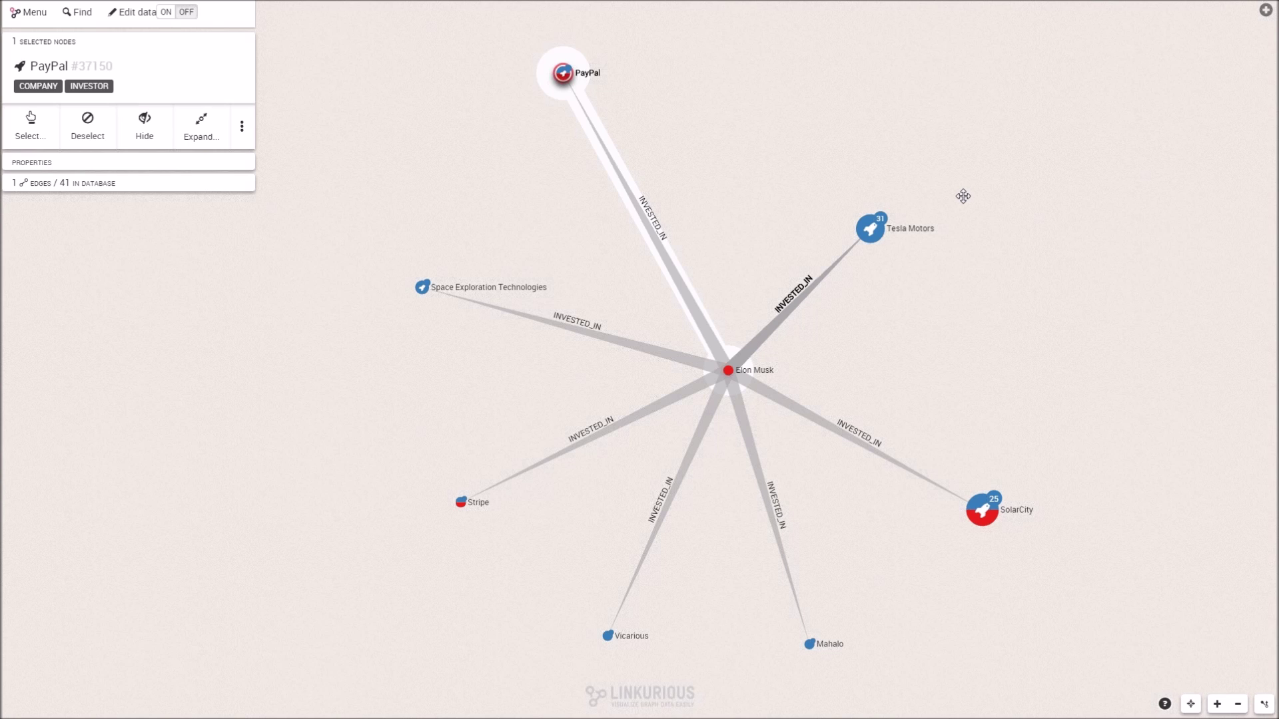
# Open the visualization's node design settings.
pyautogui.click(1265, 10)
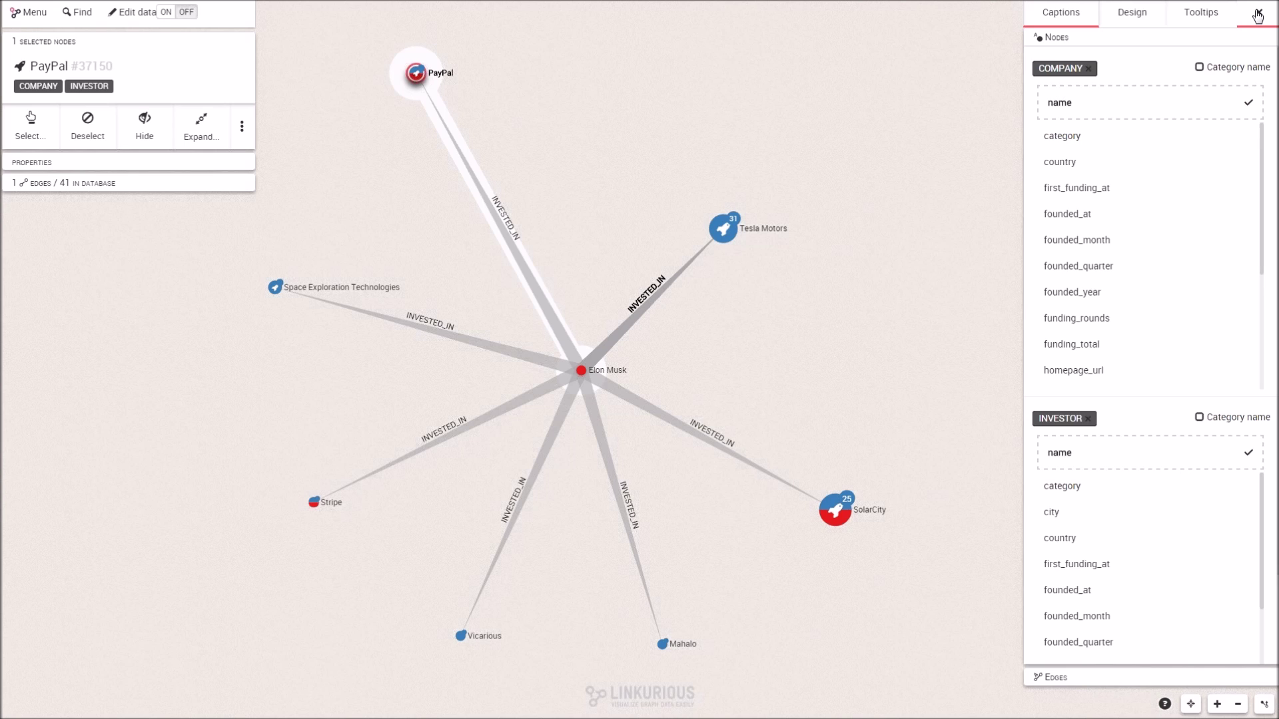
pyautogui.click(1142, 16)
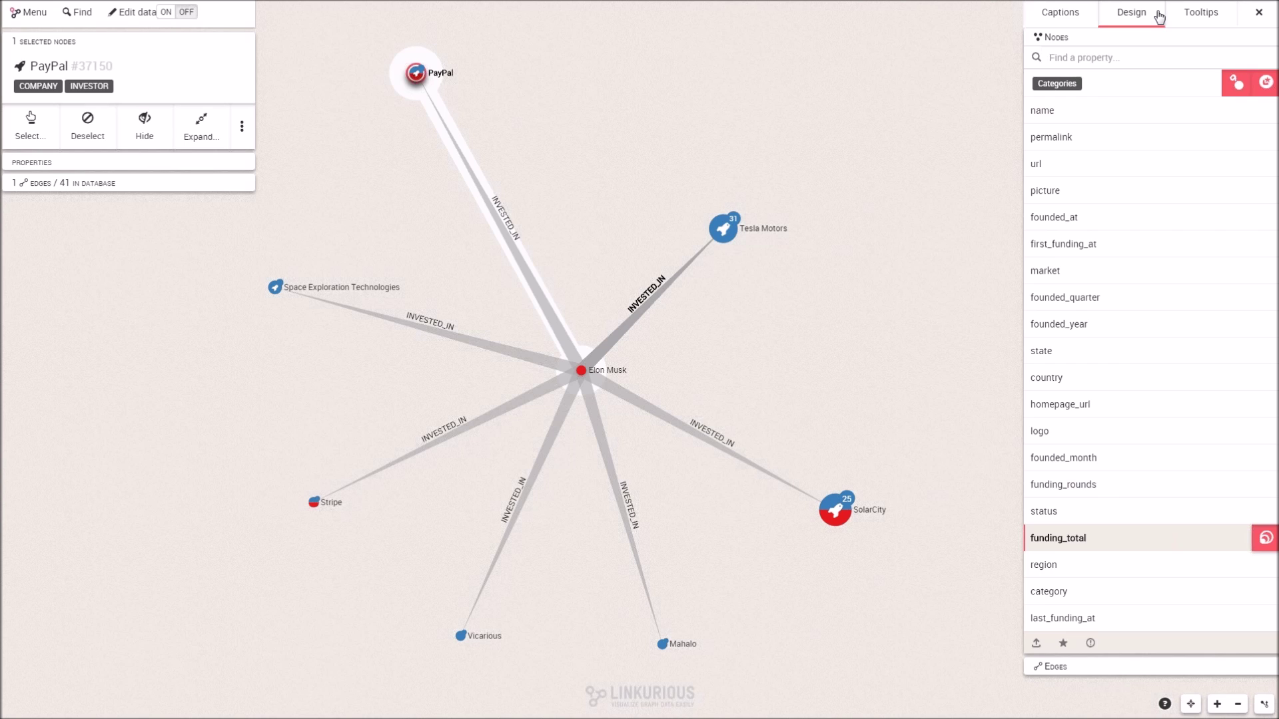
# Try coloring the nodes by country instead of by category, and restore the category coloring.
pyautogui.click(1204, 88)
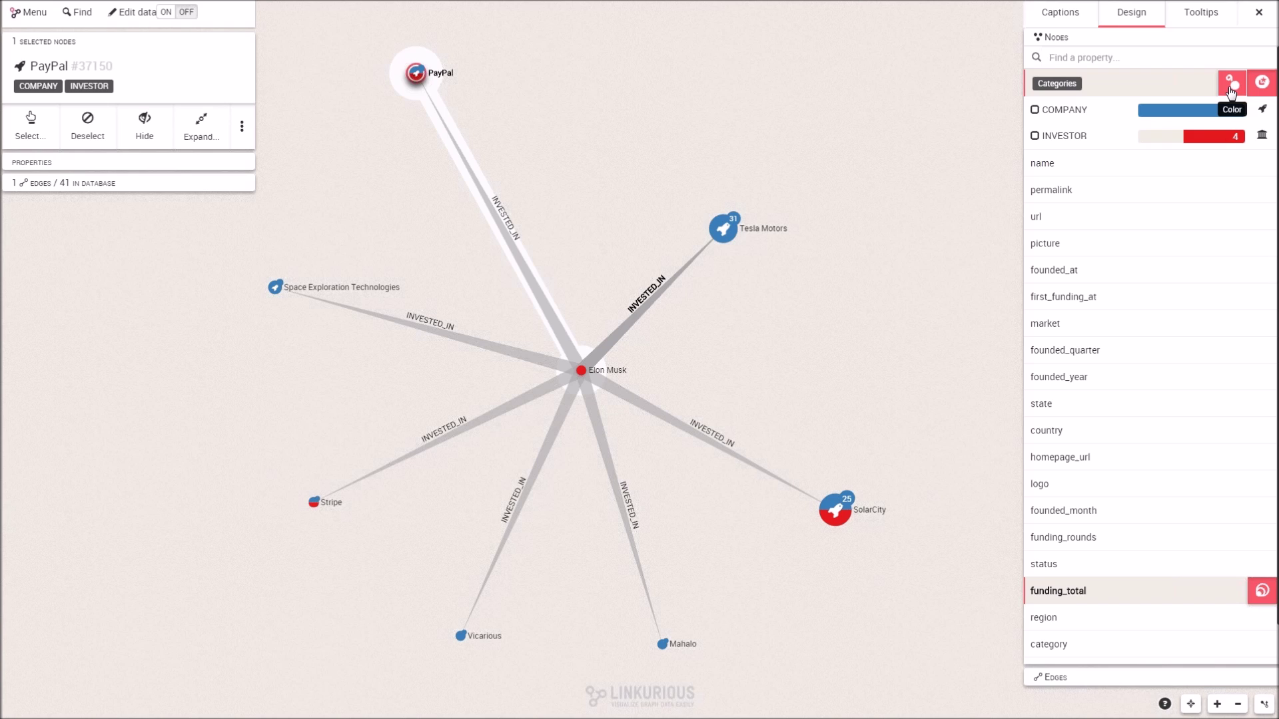
pyautogui.click(1232, 87)
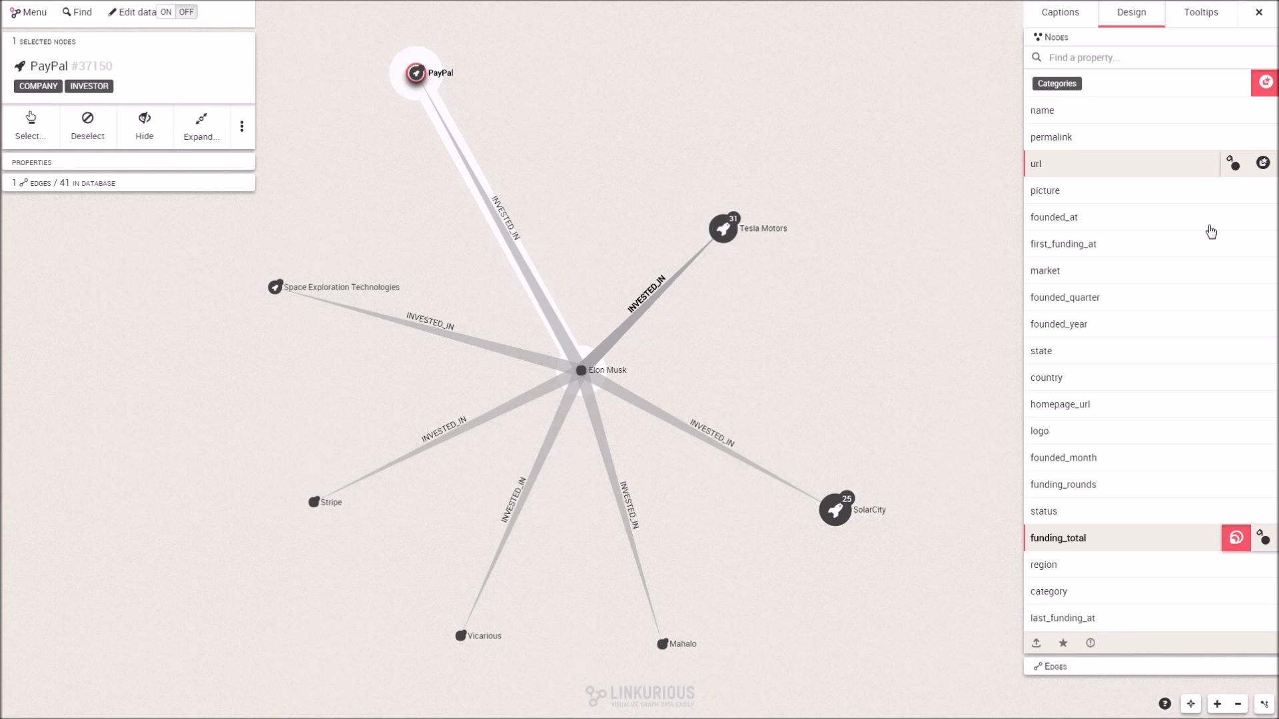
pyautogui.click(1233, 379)
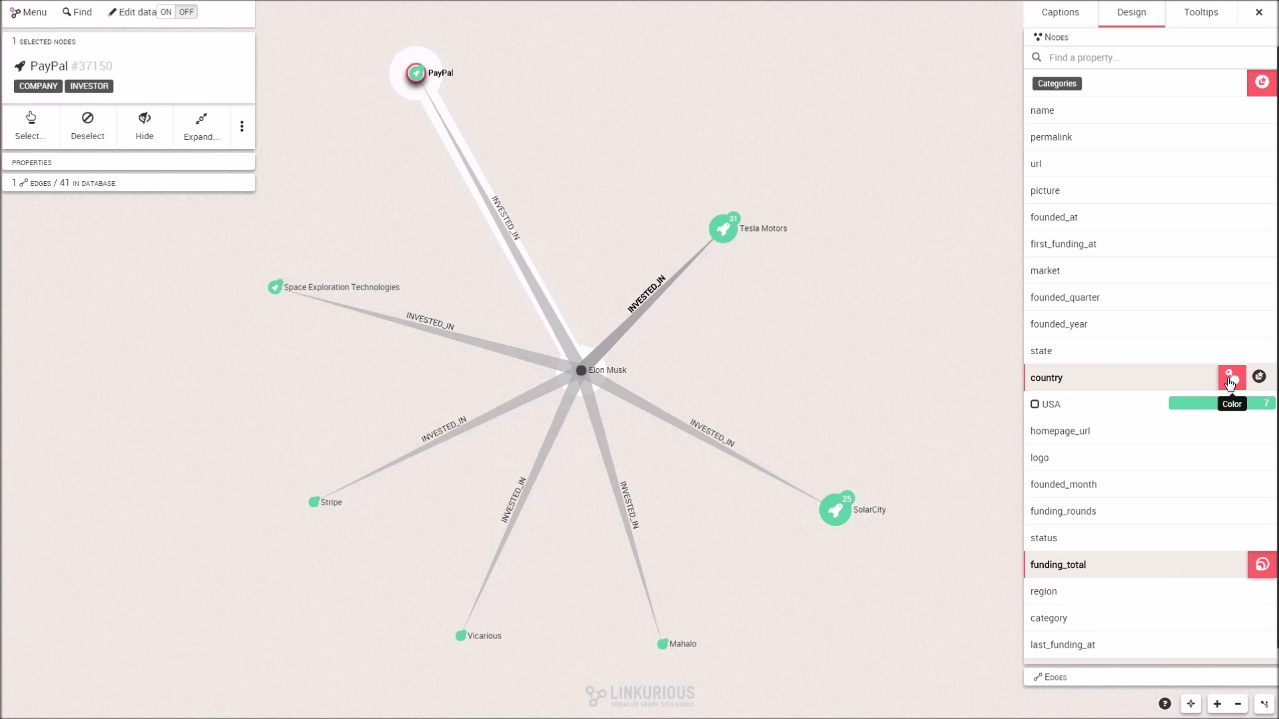
pyautogui.click(1231, 381)
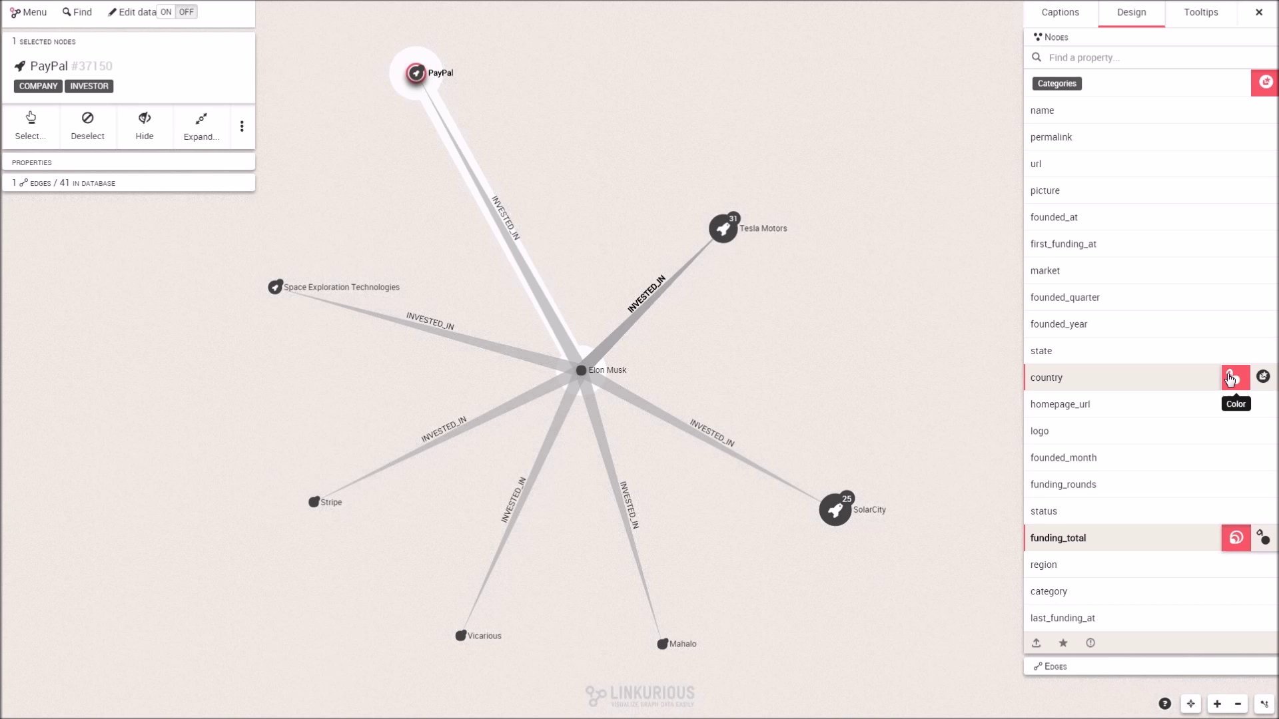
pyautogui.click(1232, 85)
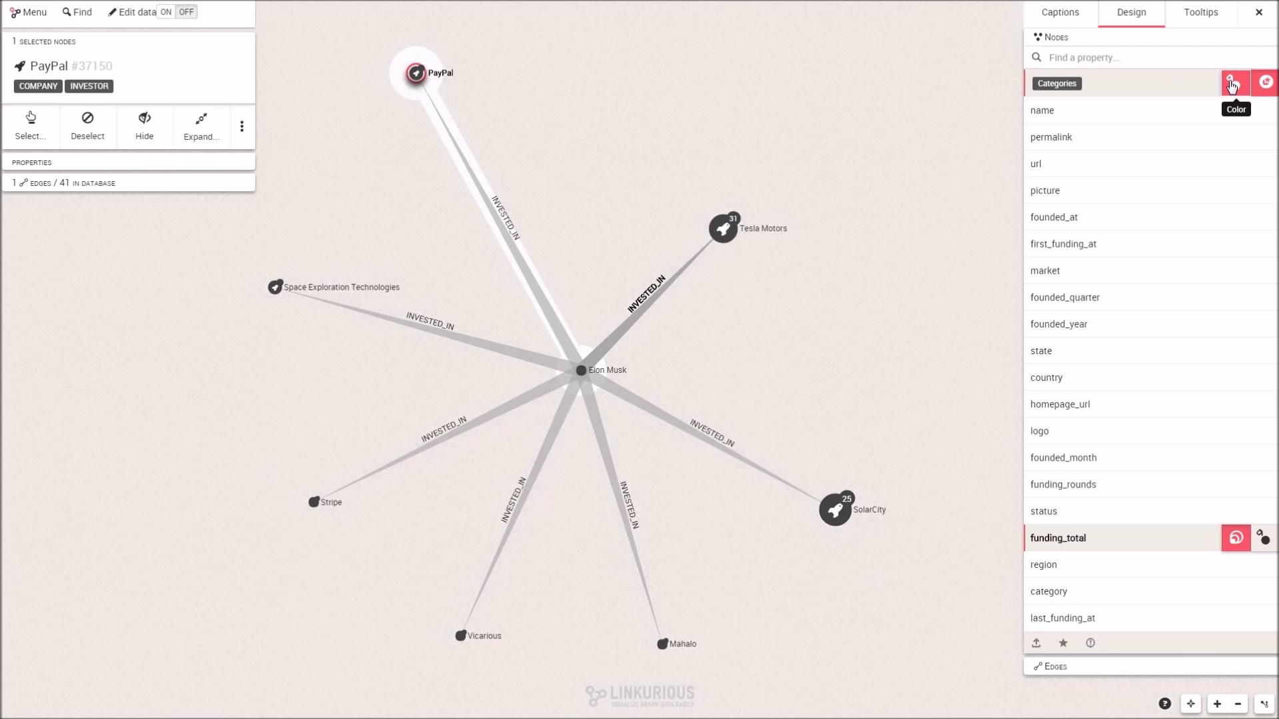
pyautogui.click(1147, 91)
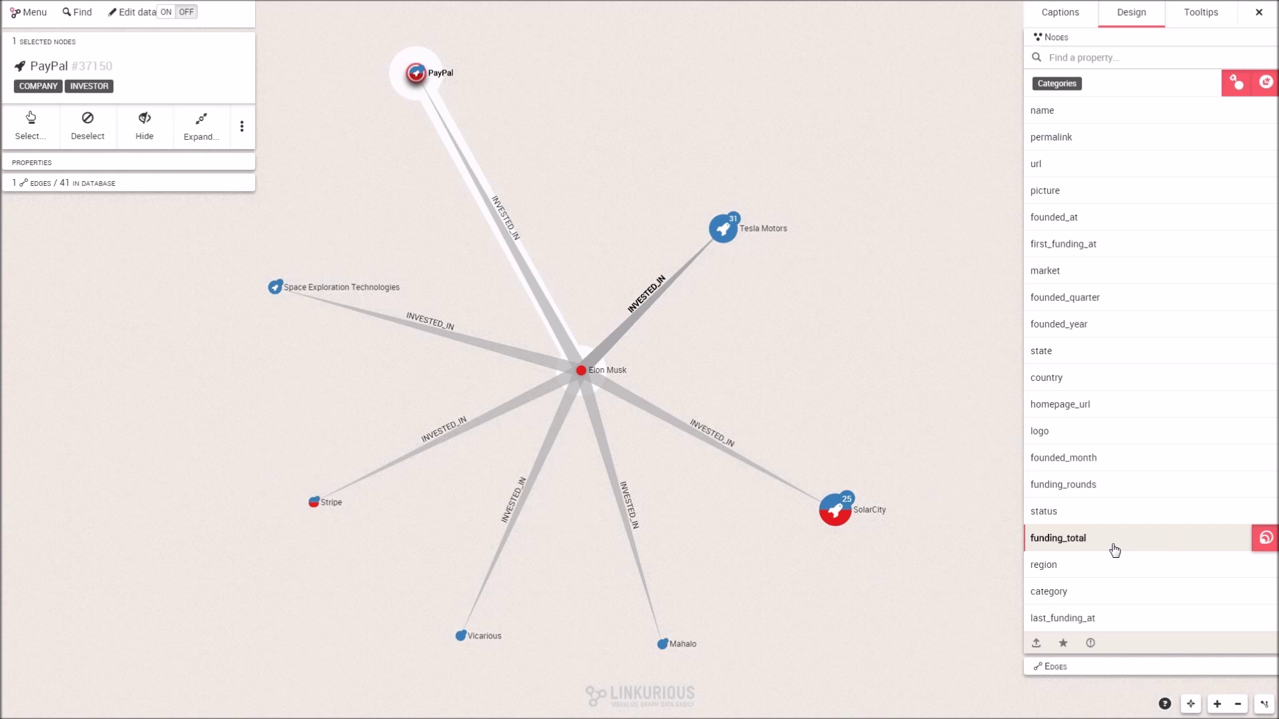
# Show the funding_total size settings and remove the node sizing based on that property.
pyautogui.click(1265, 537)
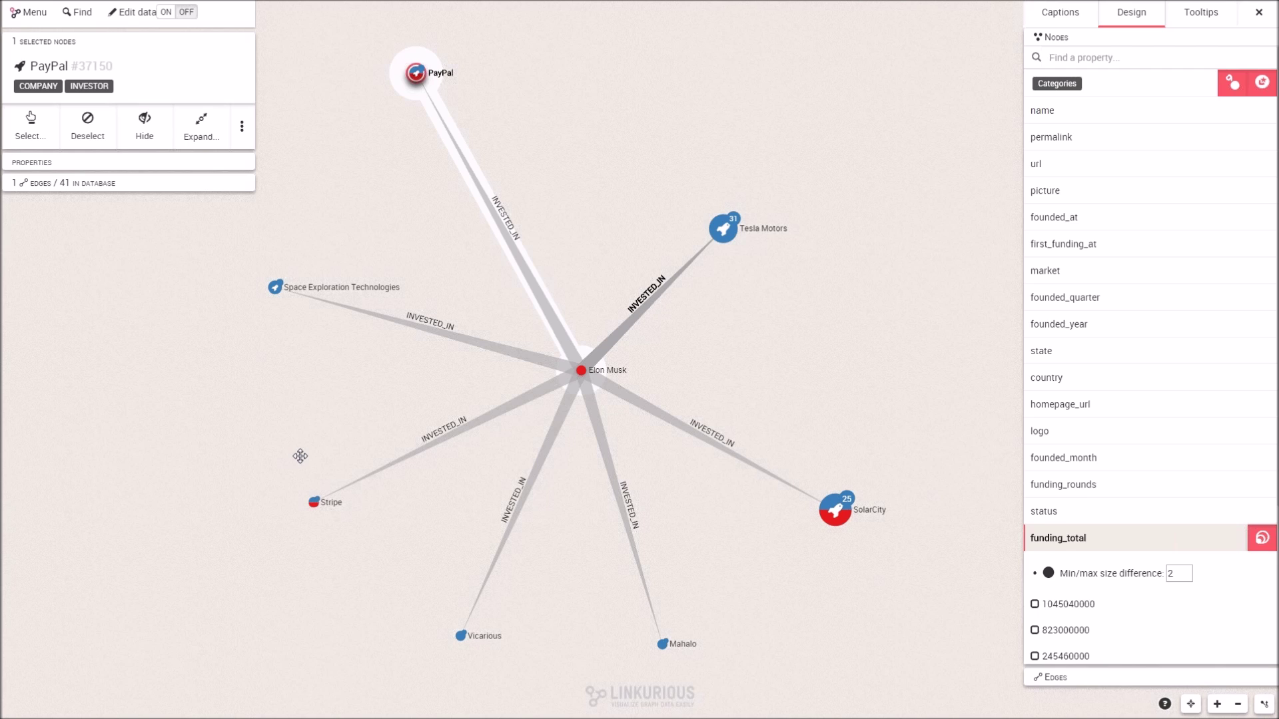
pyautogui.click(1263, 539)
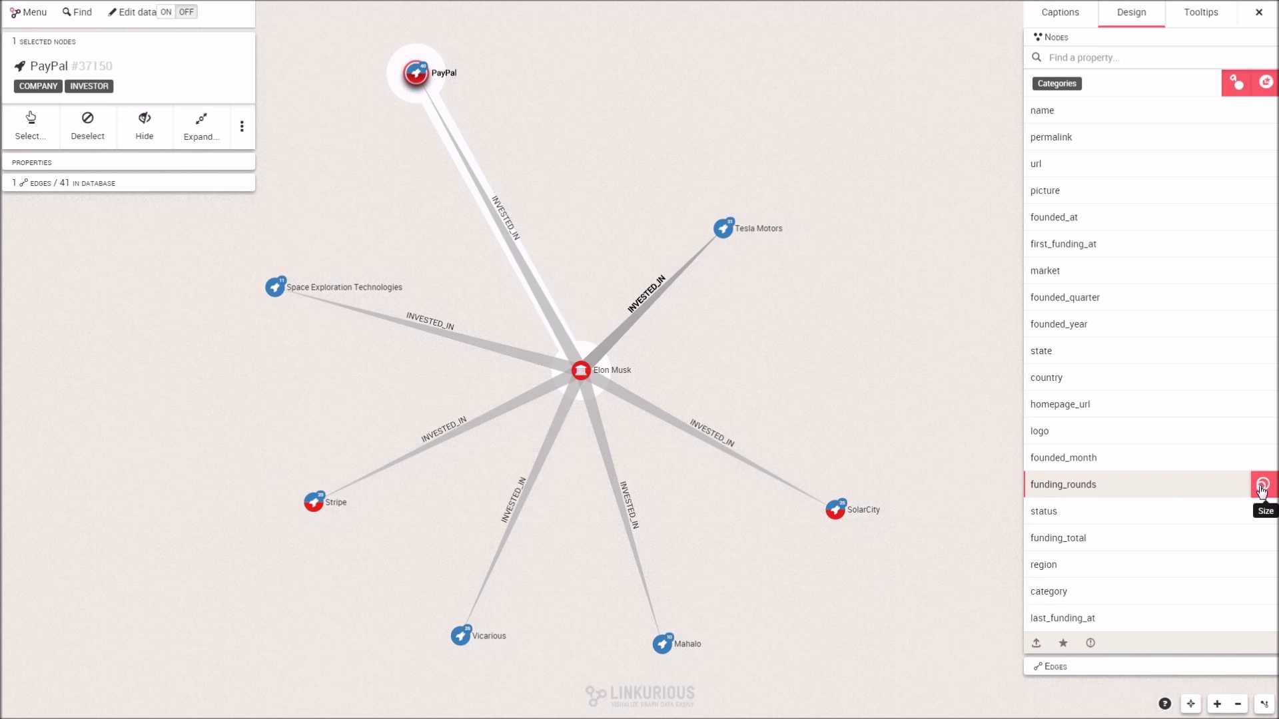
# Try sizing the nodes by funding_rounds with a min/max size difference of 5, and remove that sizing.
pyautogui.click(1263, 488)
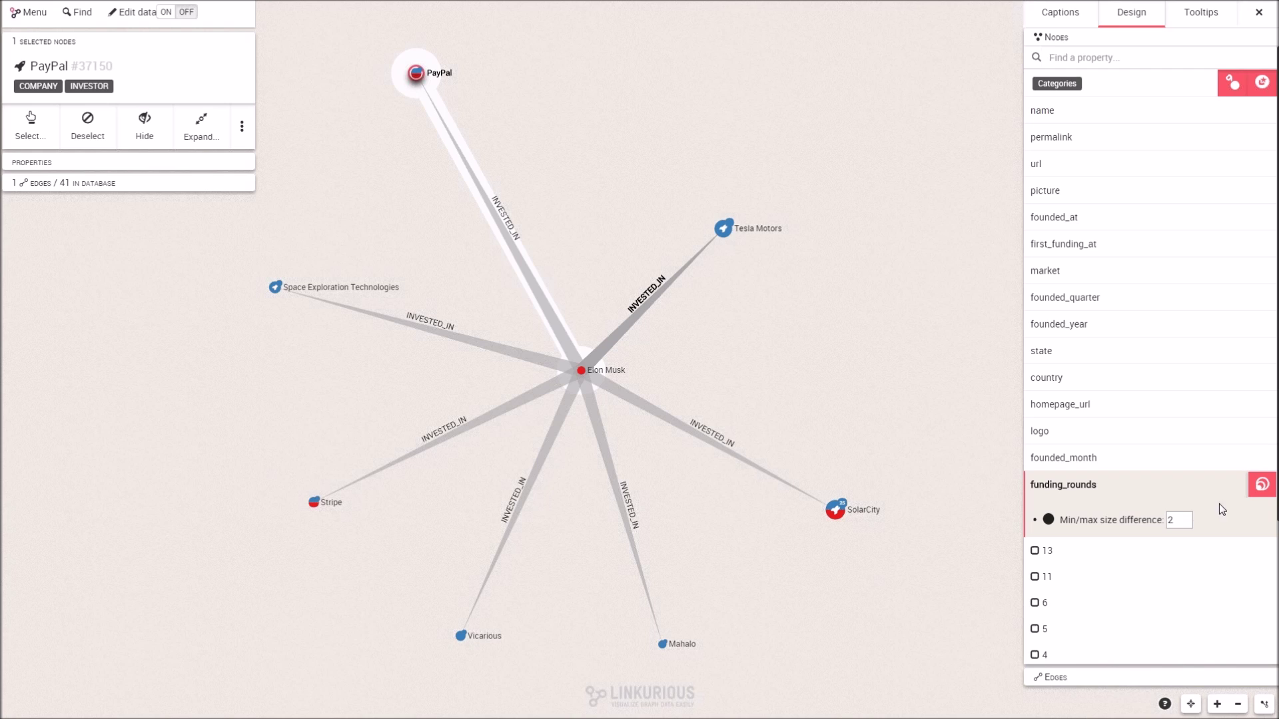
pyautogui.click(1187, 518)
pyautogui.click(1187, 518)
pyautogui.click(1187, 518)
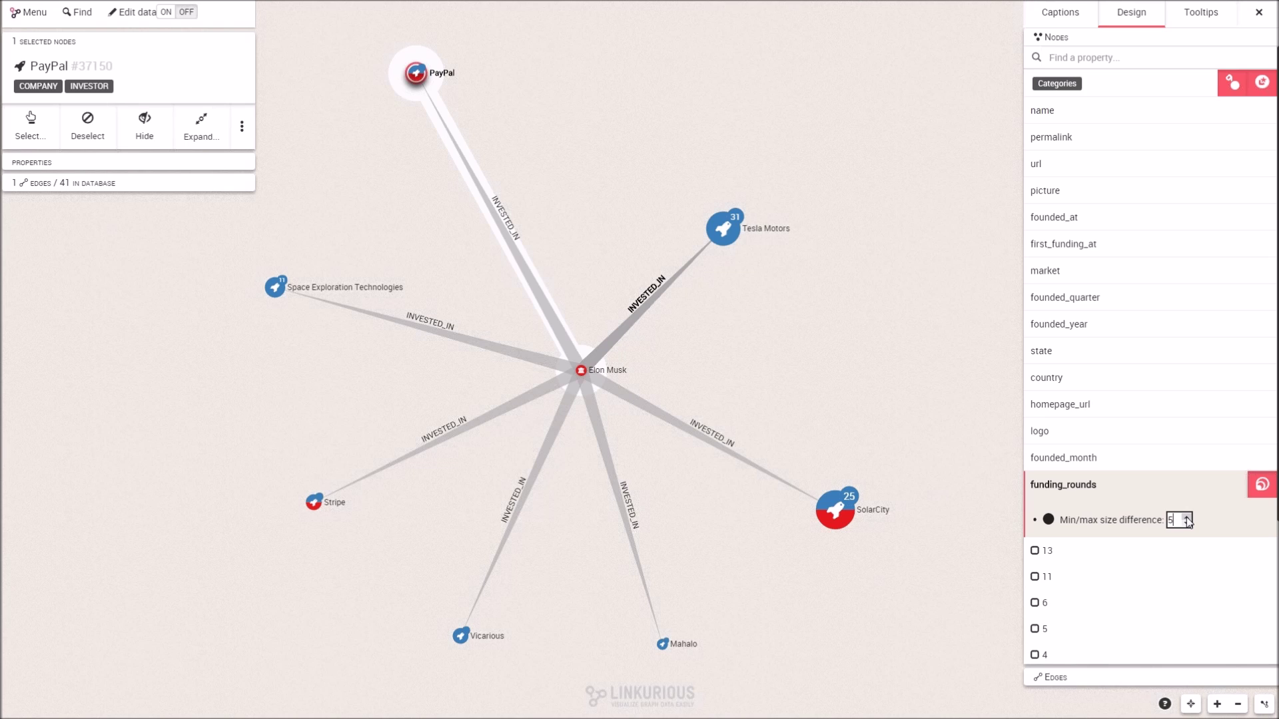
pyautogui.click(1263, 485)
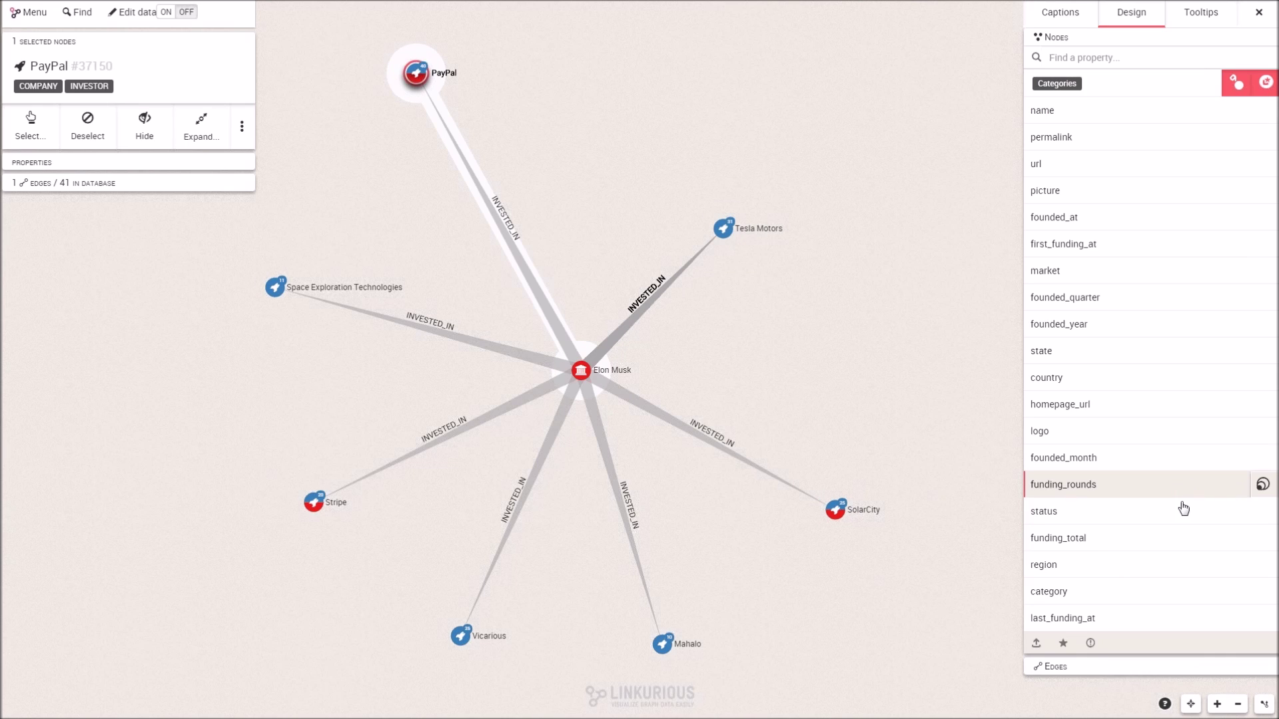
# Size the nodes by their funding_total property and close the design settings.
pyautogui.click(1261, 545)
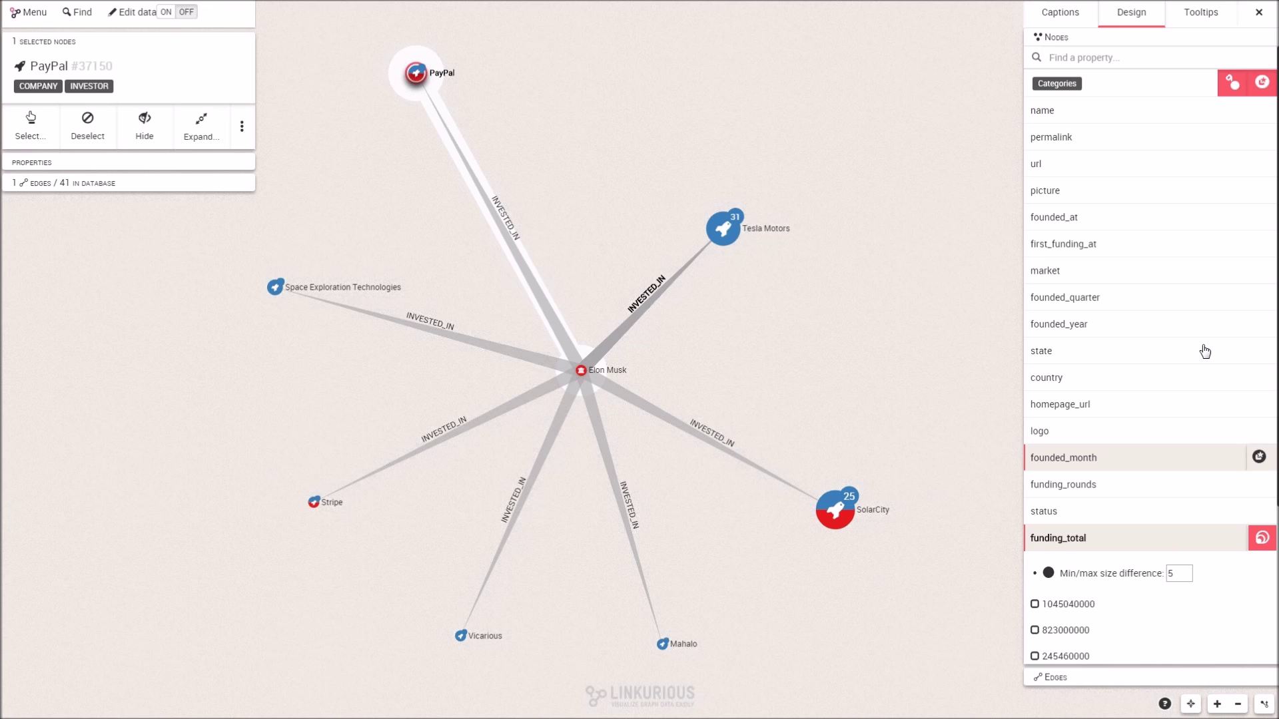
pyautogui.press('F11')
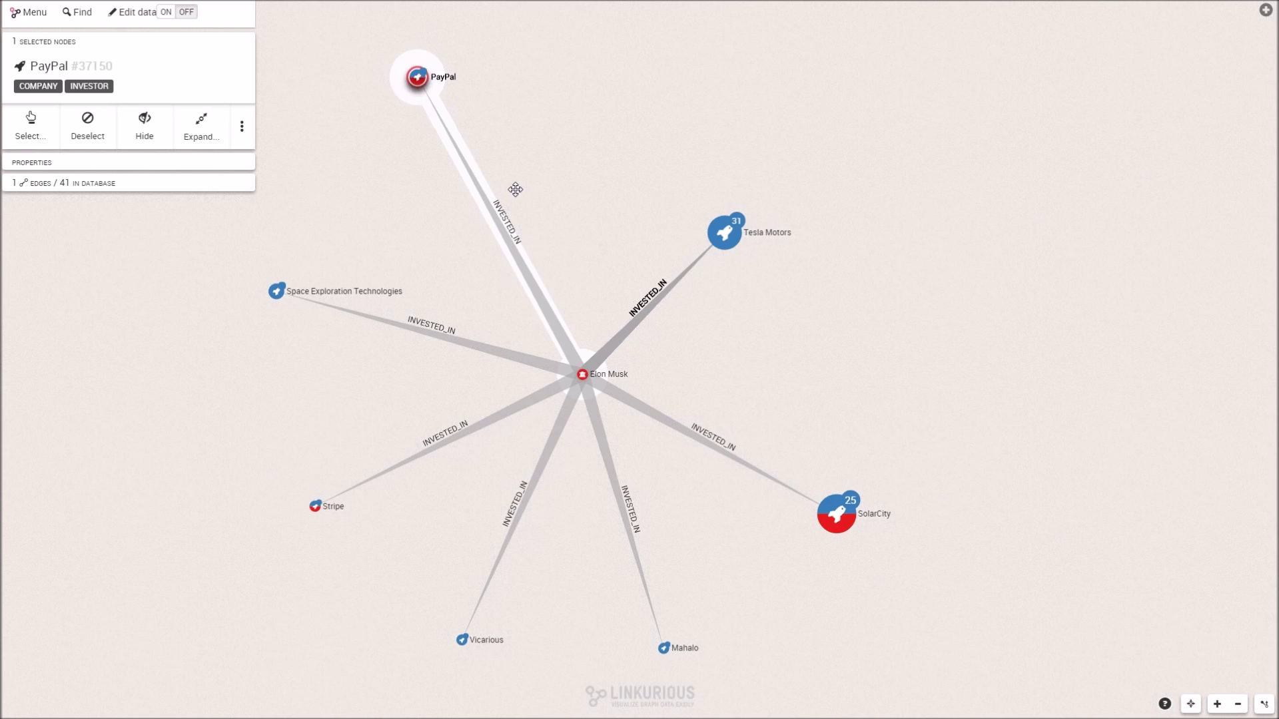
# Expand PayPal with the companies linked by ACQUIRED edges, and expand all nodes of the visualization with their HAS_CITY cities.
pyautogui.click(210, 129)
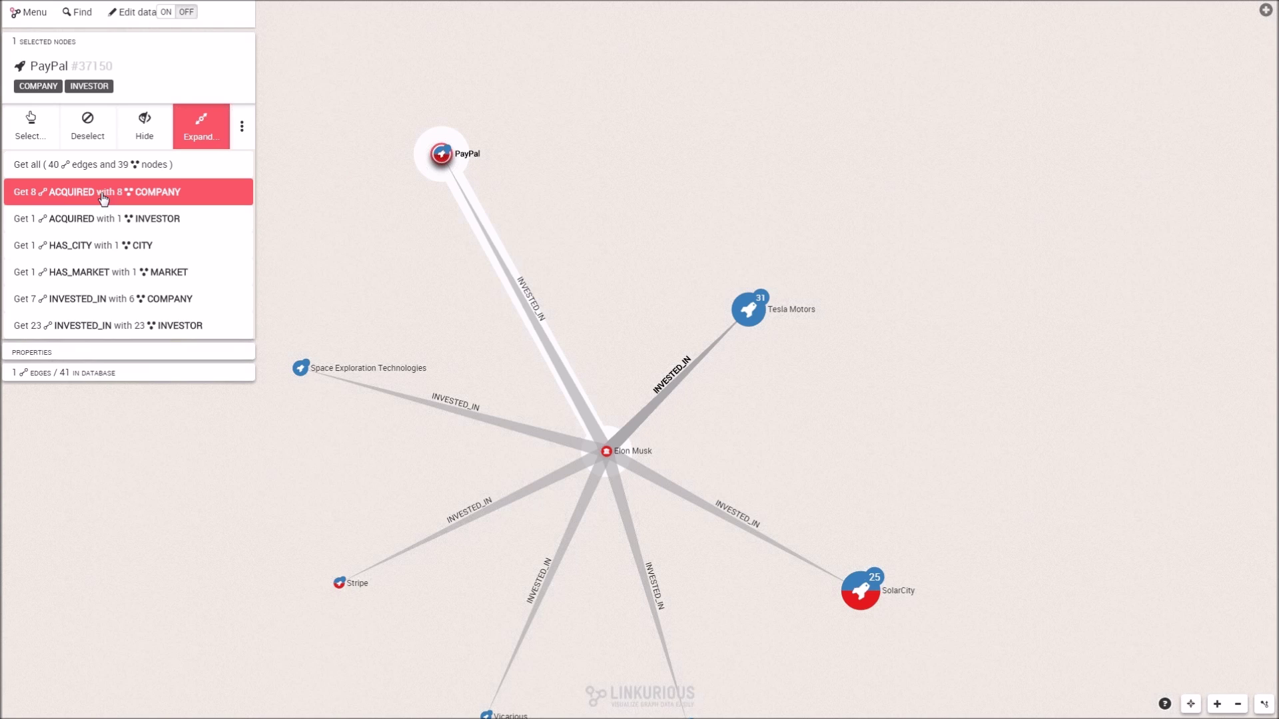
pyautogui.click(150, 193)
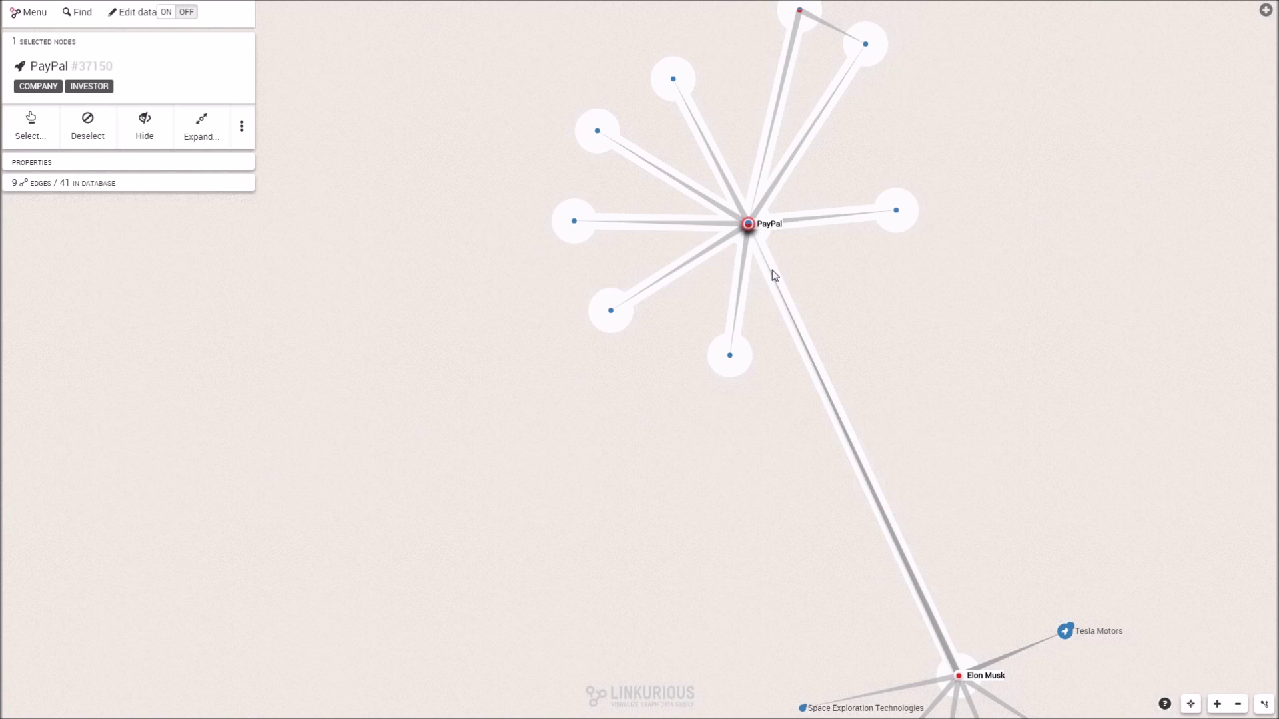
pyautogui.click(202, 128)
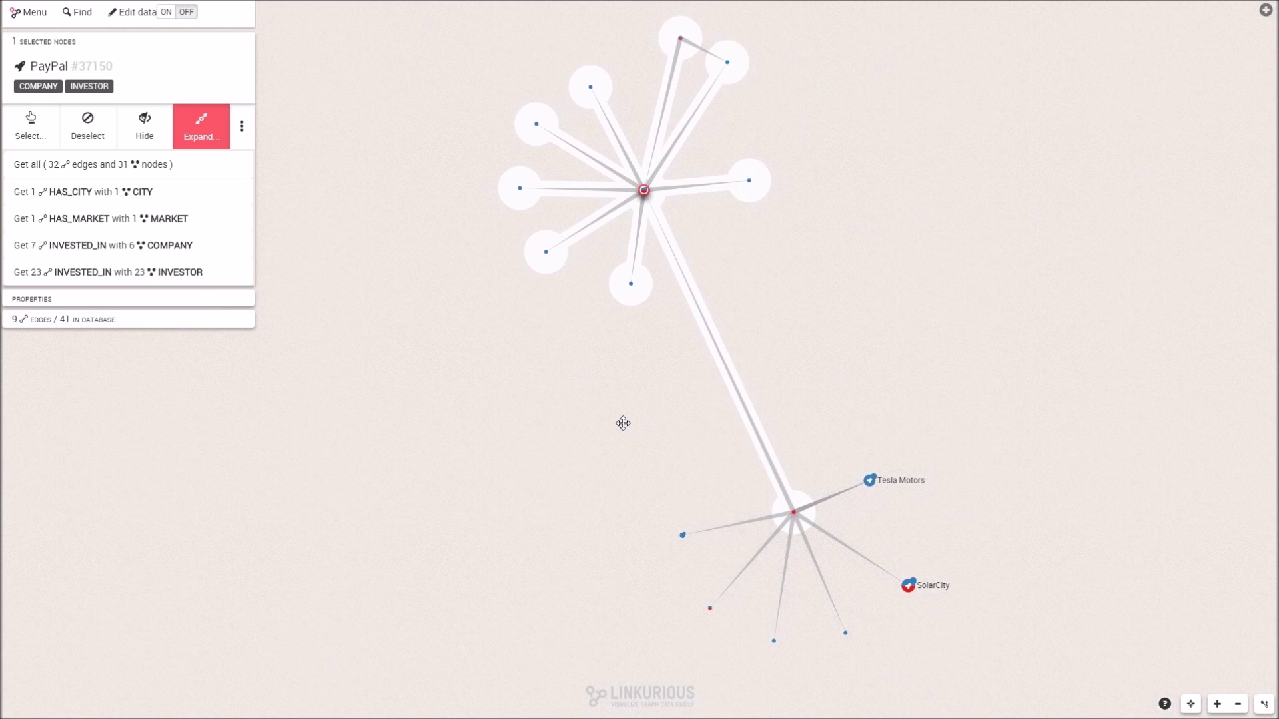
pyautogui.hotkey('ctrl', 'a')
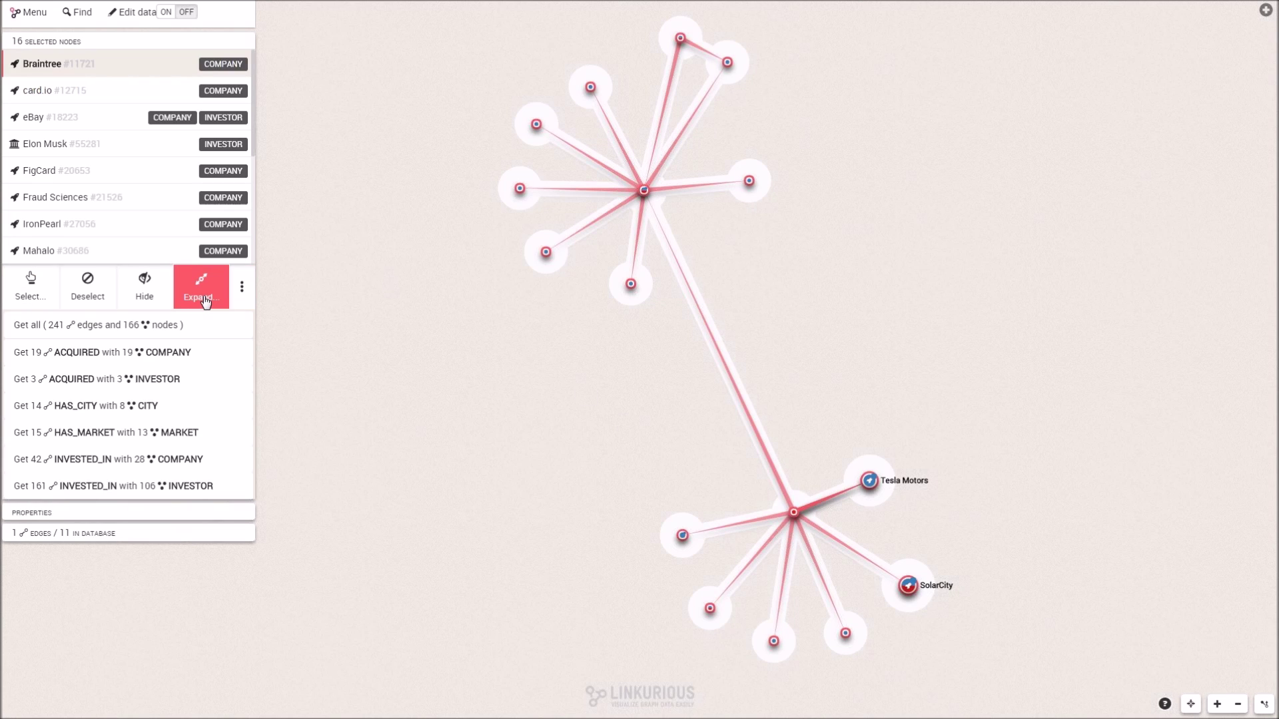
pyautogui.click(160, 336)
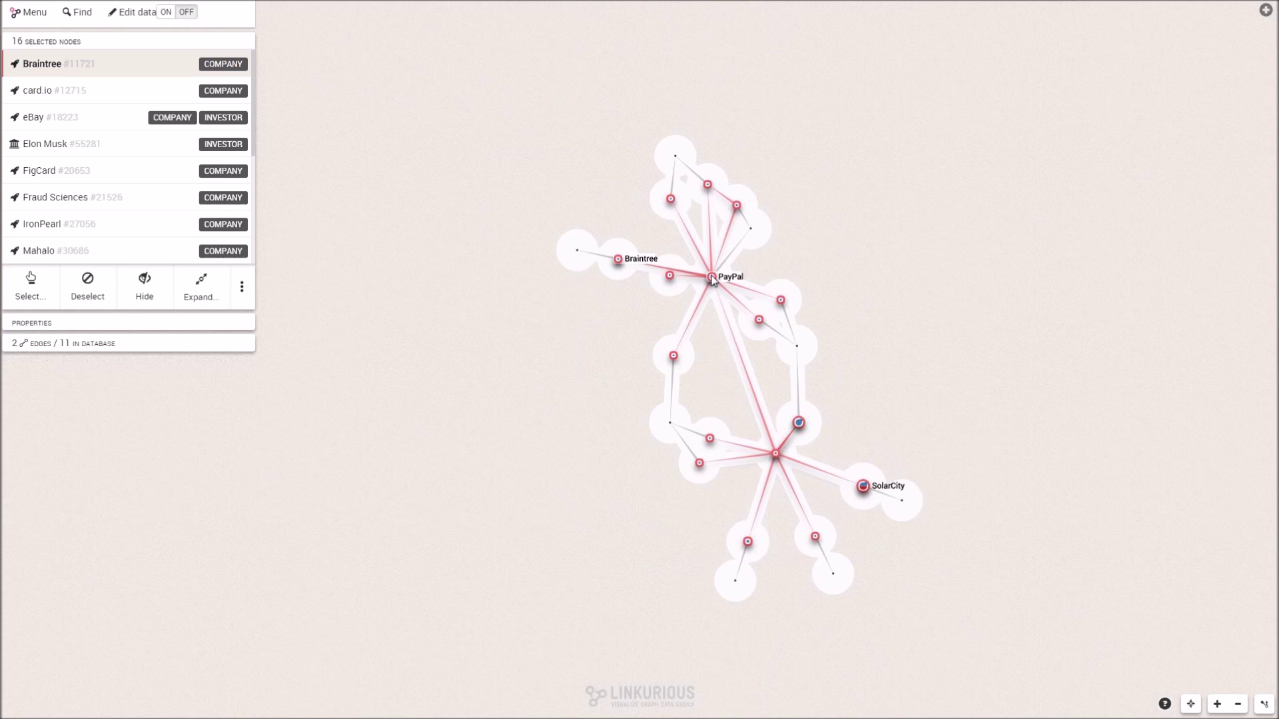
# Select the Palo Alto city node and examine which companies are linked to it.
pyautogui.click(712, 278)
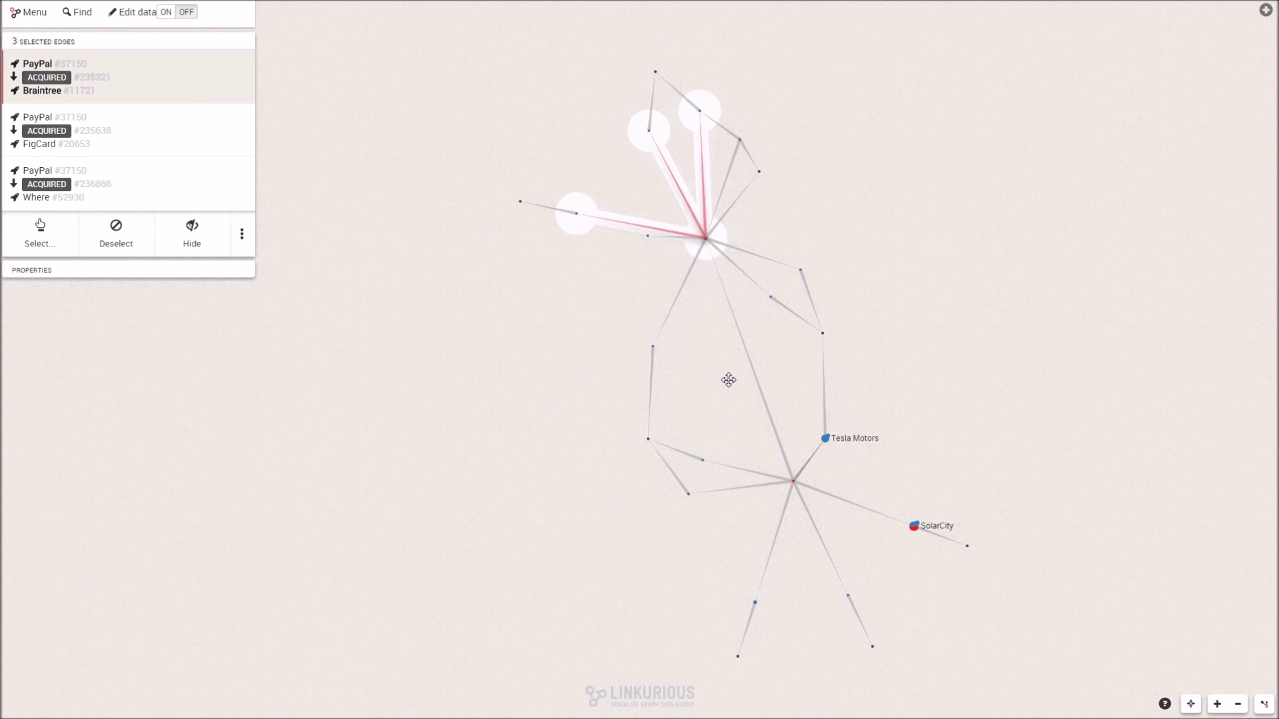
pyautogui.scroll(4, 779, 354)
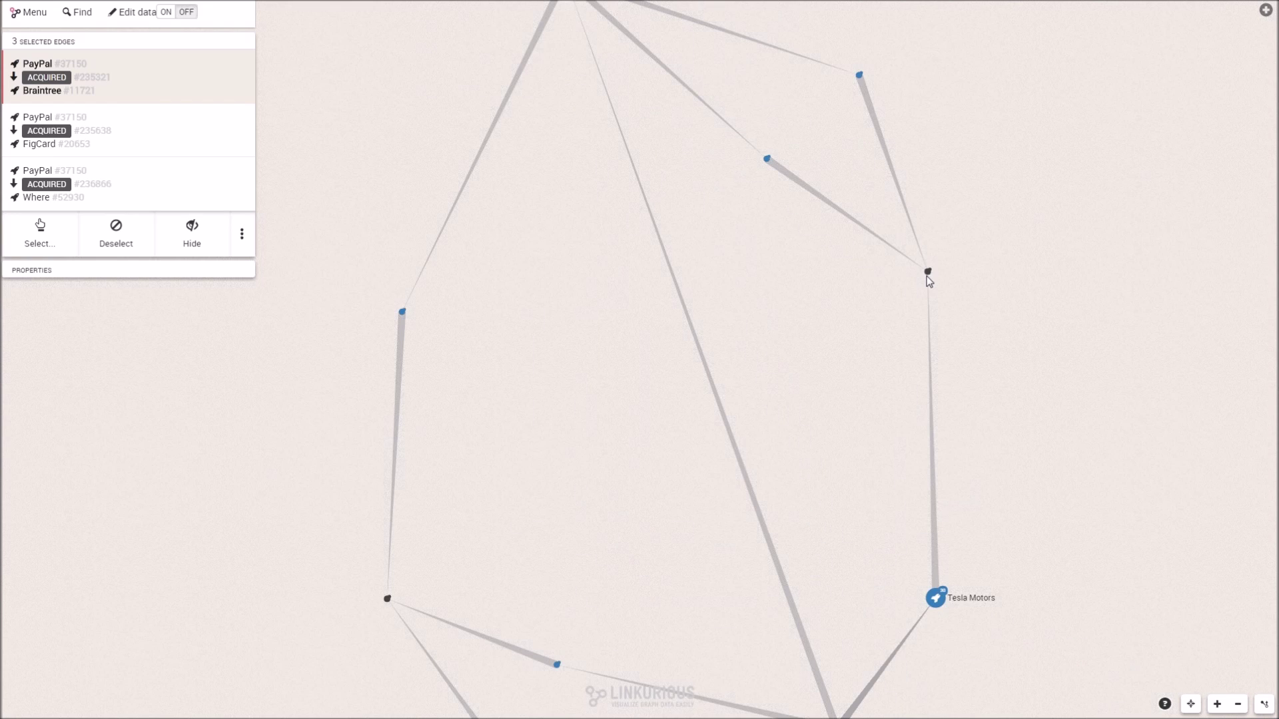
pyautogui.click(928, 273)
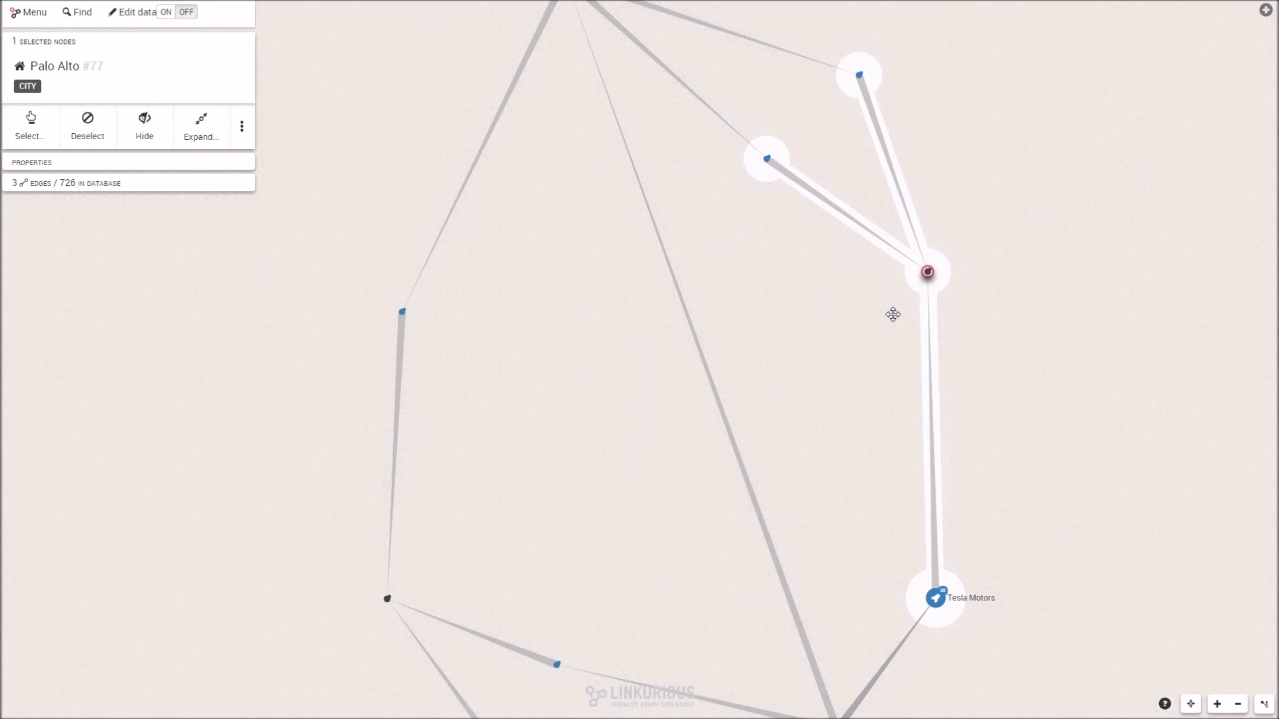
pyautogui.scroll(-3, 893, 314)
pyautogui.moveTo(1037, 386); pyautogui.dragTo(1009, 369)
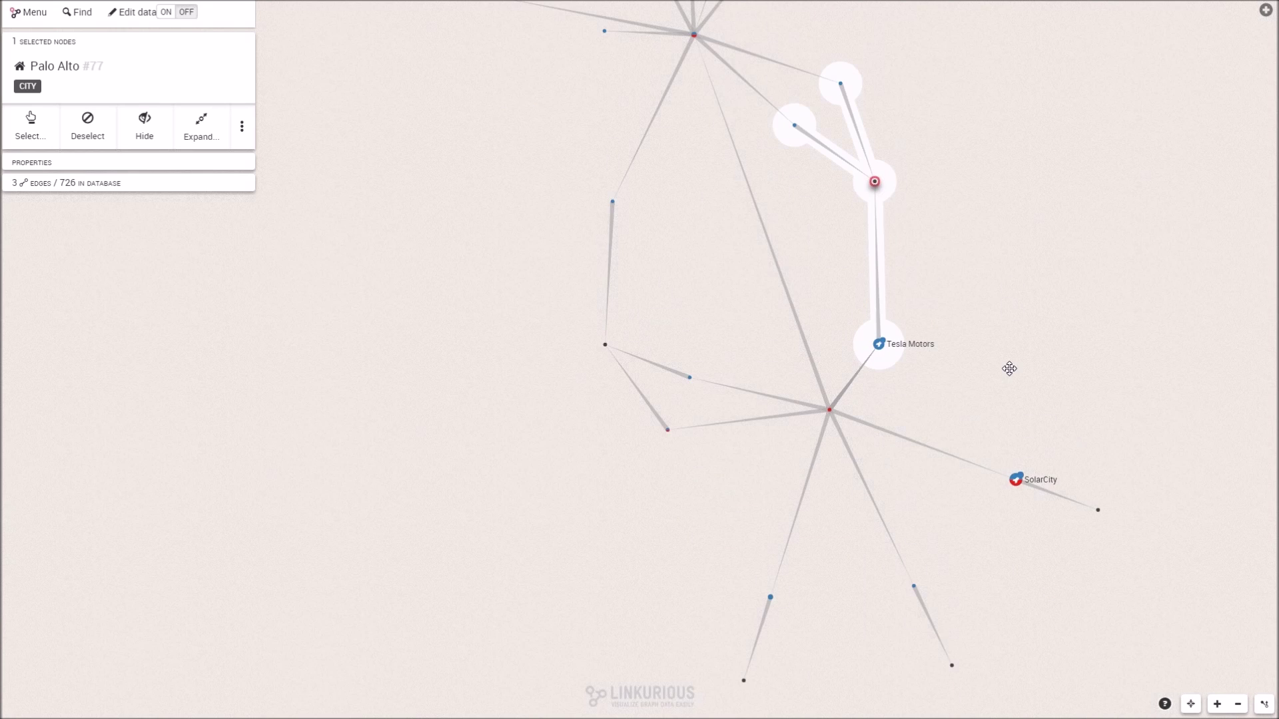
pyautogui.scroll(2, 828, 217)
pyautogui.moveTo(839, 266); pyautogui.dragTo(842, 292)
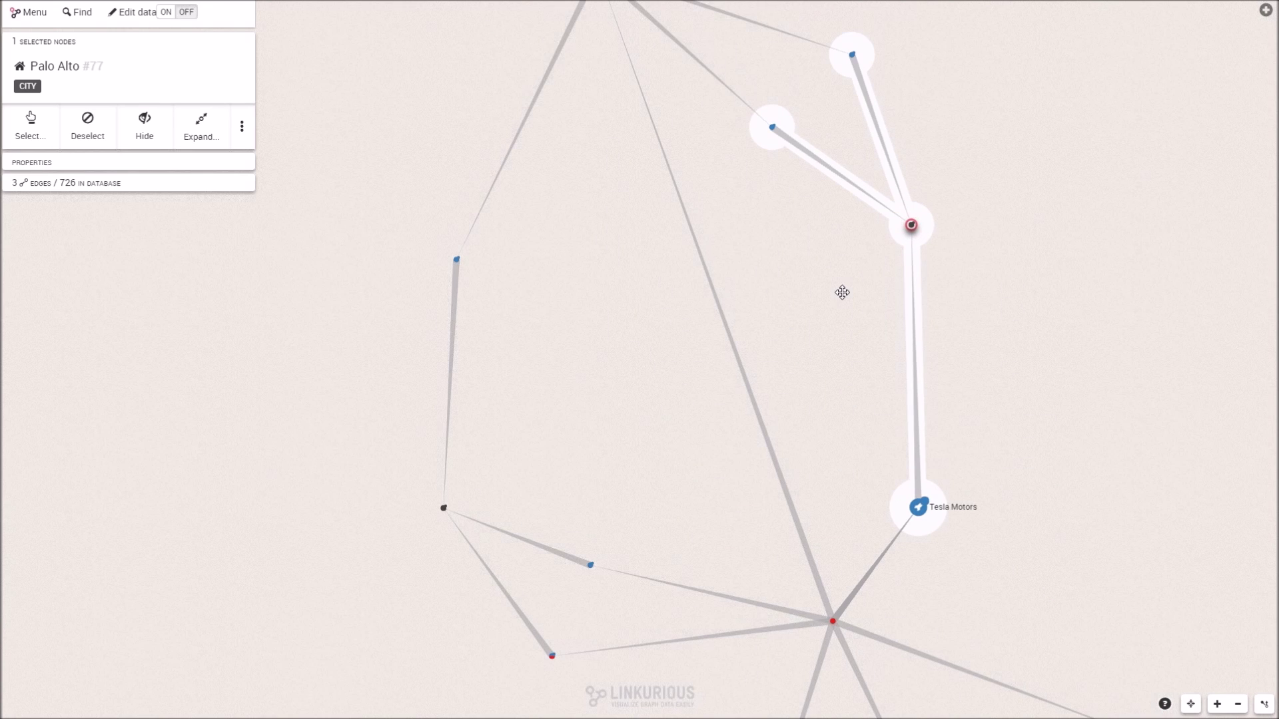
pyautogui.scroll(2, 877, 283)
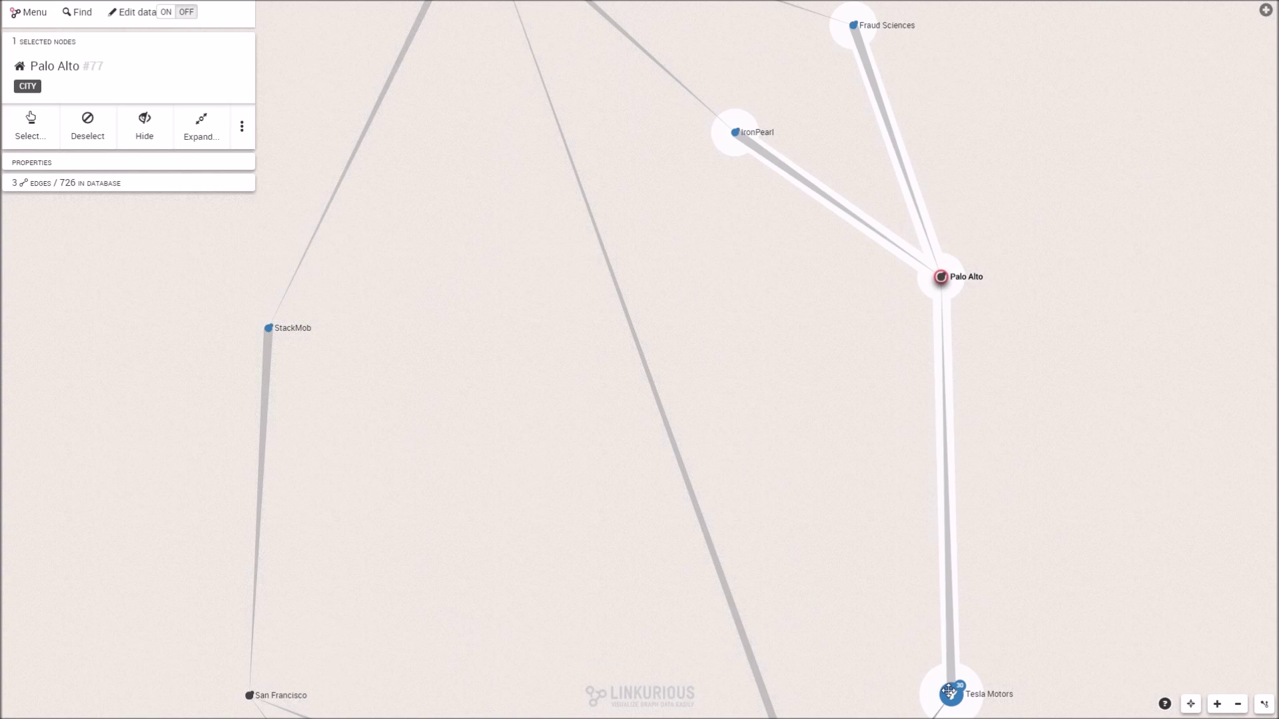
# Add the San Francisco city node to the selection and examine how both cities' companies connect to PayPal and Elon Musk.
pyautogui.press('F11')
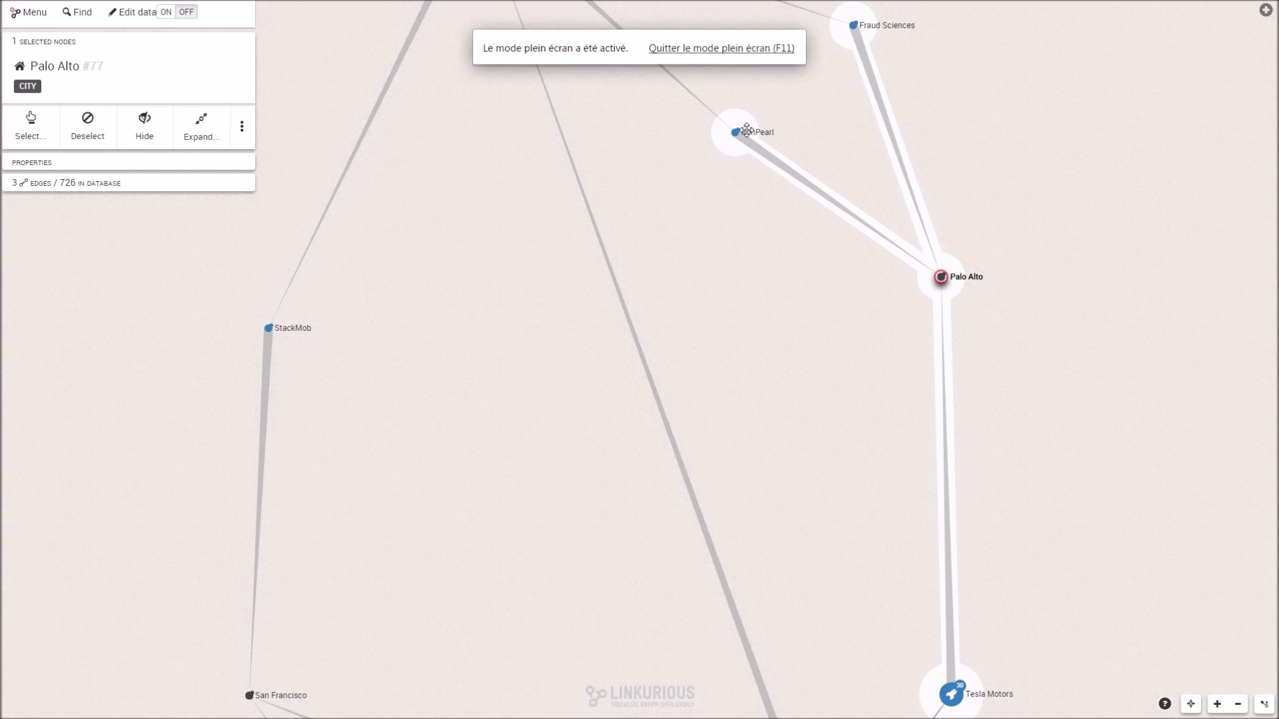
pyautogui.moveTo(429, 649); pyautogui.dragTo(153, 411)
pyautogui.keyDown('ctrl'); pyautogui.click(144, 457); pyautogui.keyUp('ctrl')
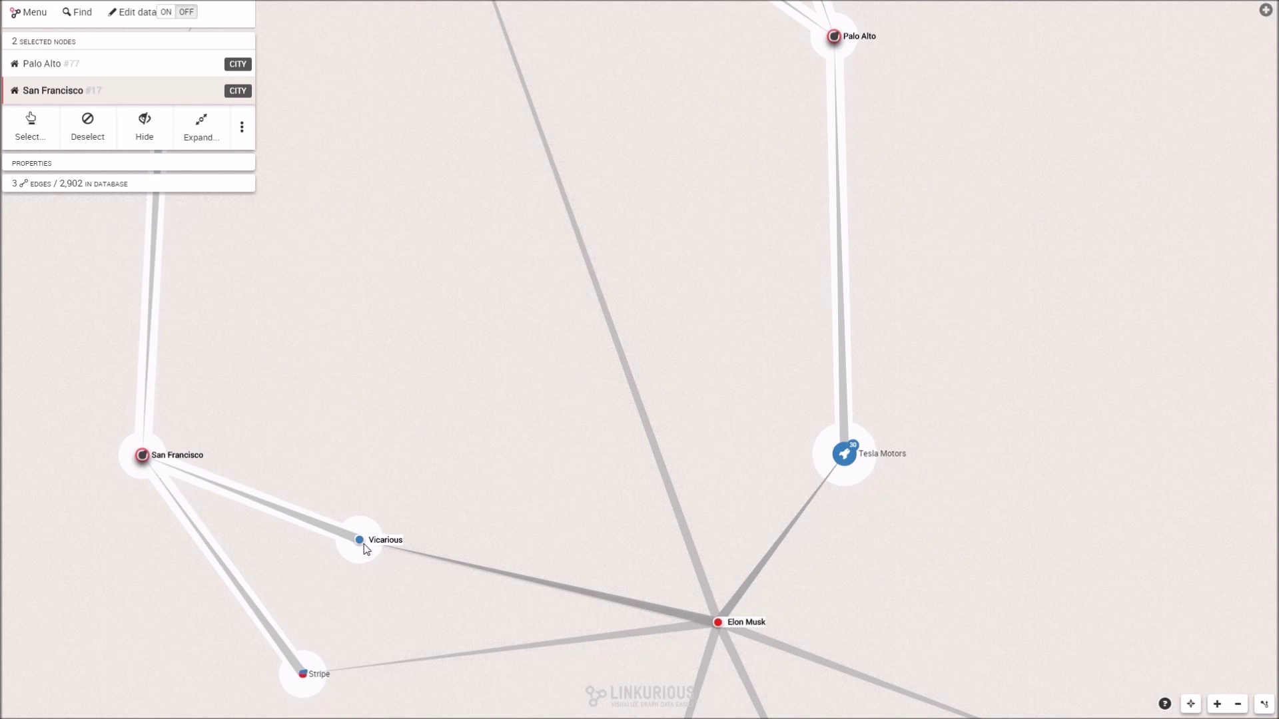
pyautogui.moveTo(297, 263); pyautogui.dragTo(363, 471)
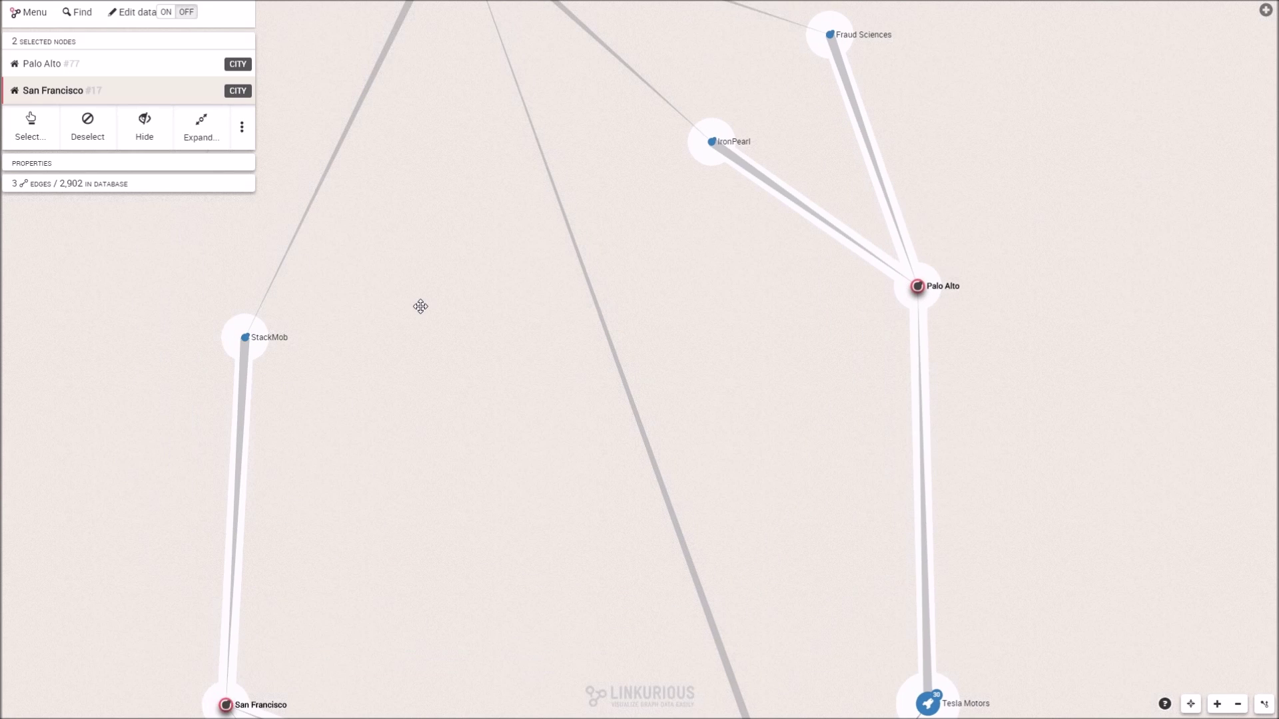
pyautogui.moveTo(437, 291); pyautogui.dragTo(447, 459)
pyautogui.scroll(-2, 447, 459)
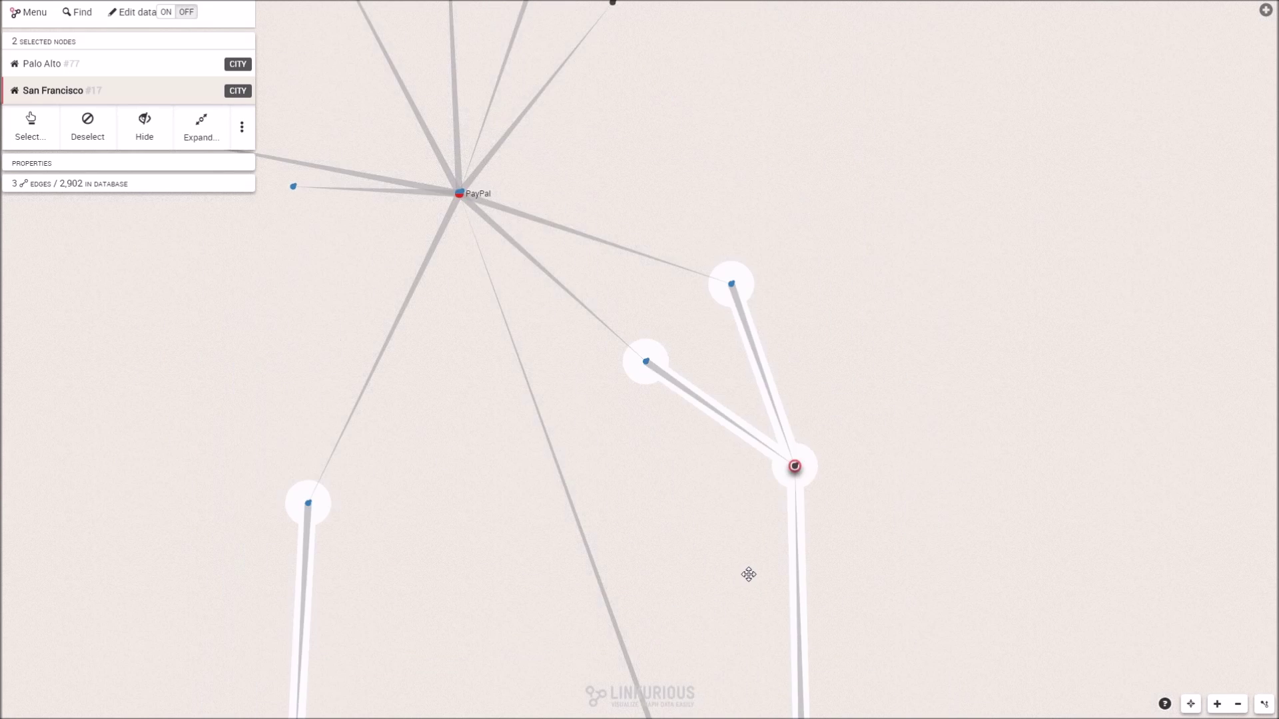
pyautogui.moveTo(726, 551); pyautogui.dragTo(708, 439)
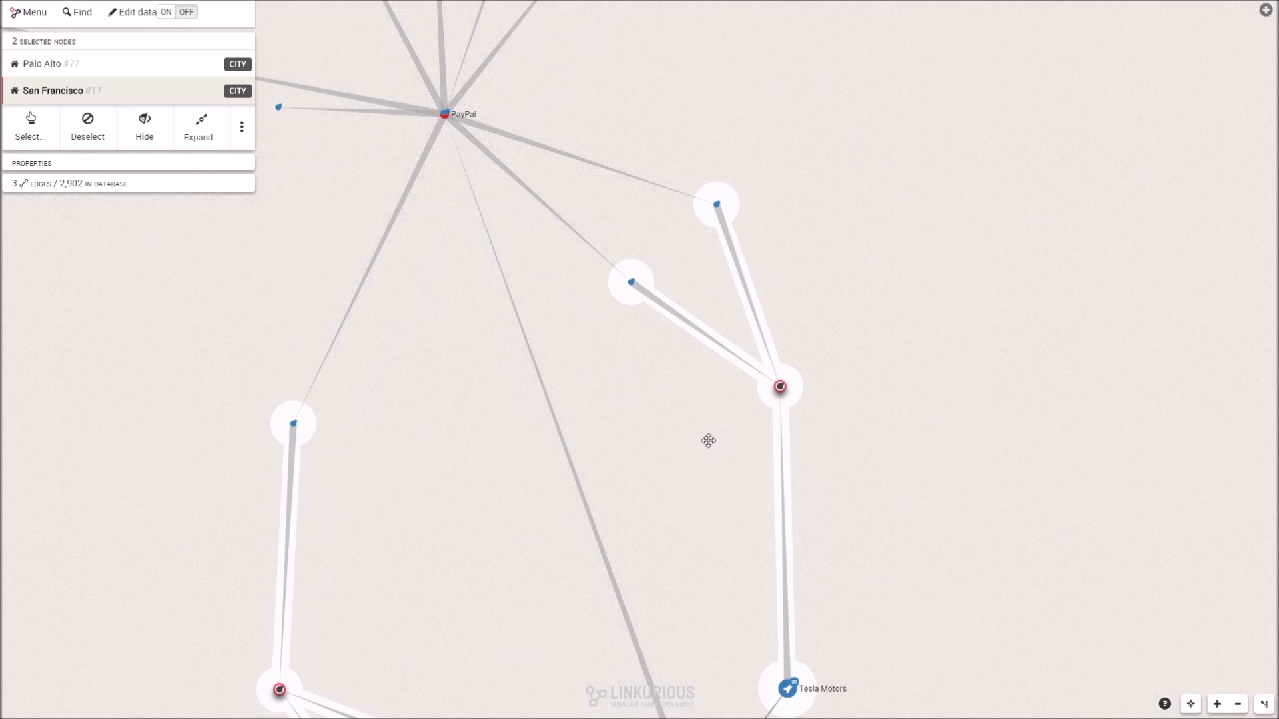
pyautogui.scroll(-2, 699, 447)
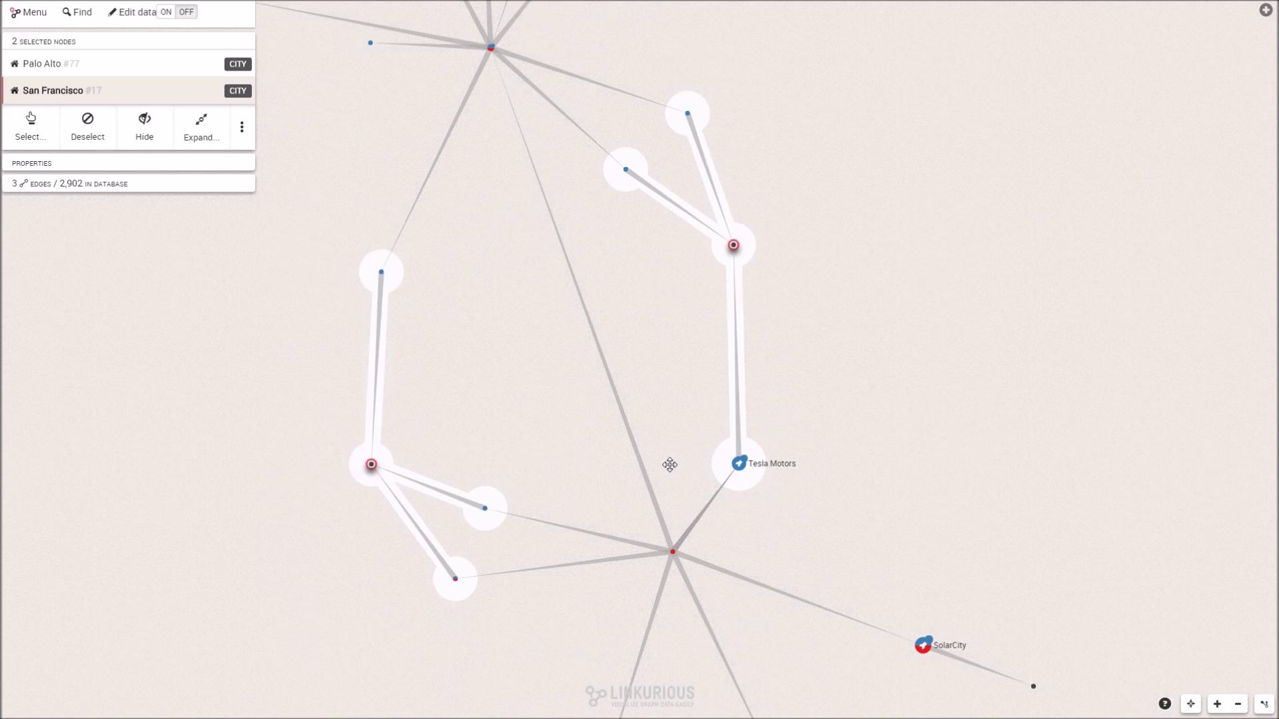
pyautogui.scroll(2, 668, 534)
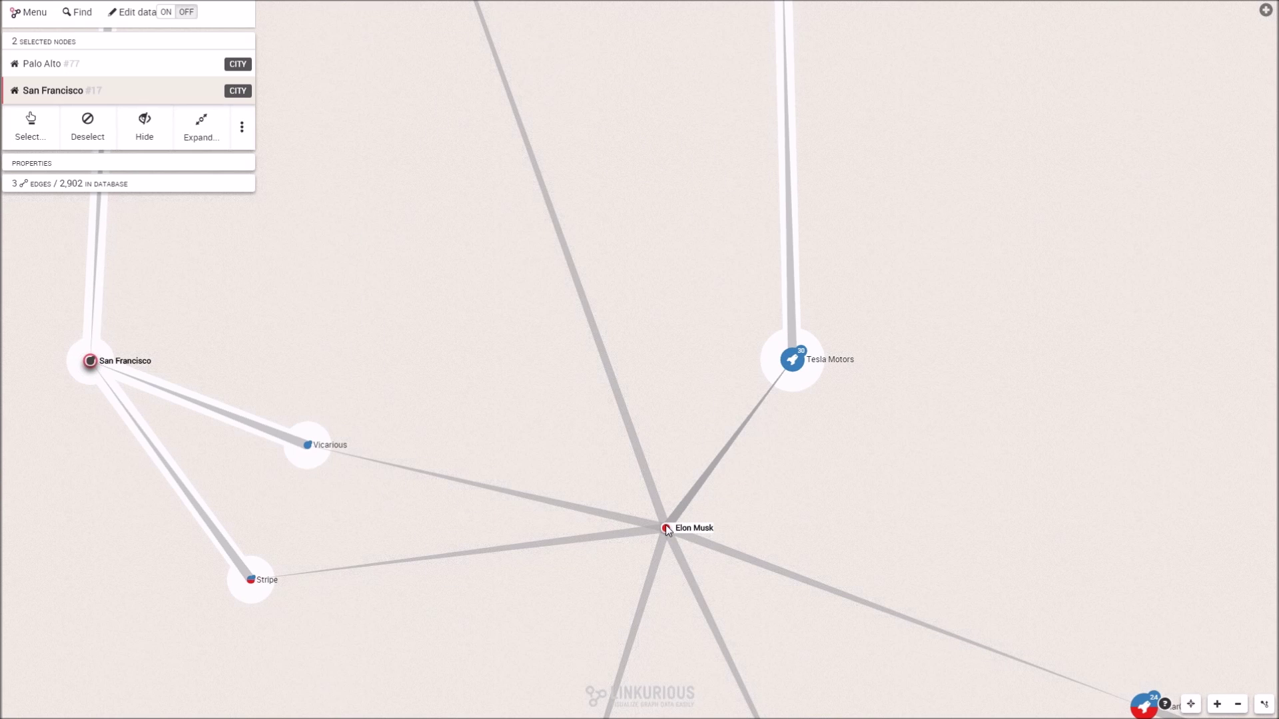
# Clear the city selection and look over the whole graph around Elon Musk and PayPal.
pyautogui.click(666, 527)
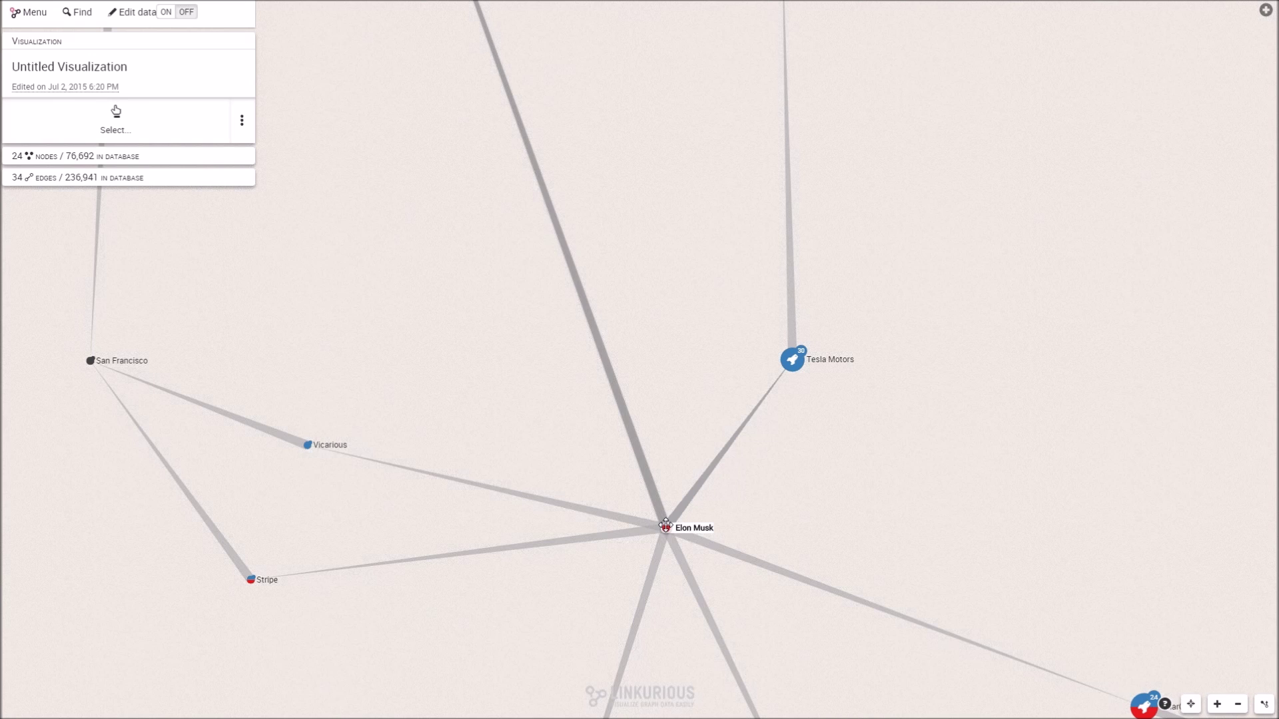
pyautogui.scroll(-2, 669, 424)
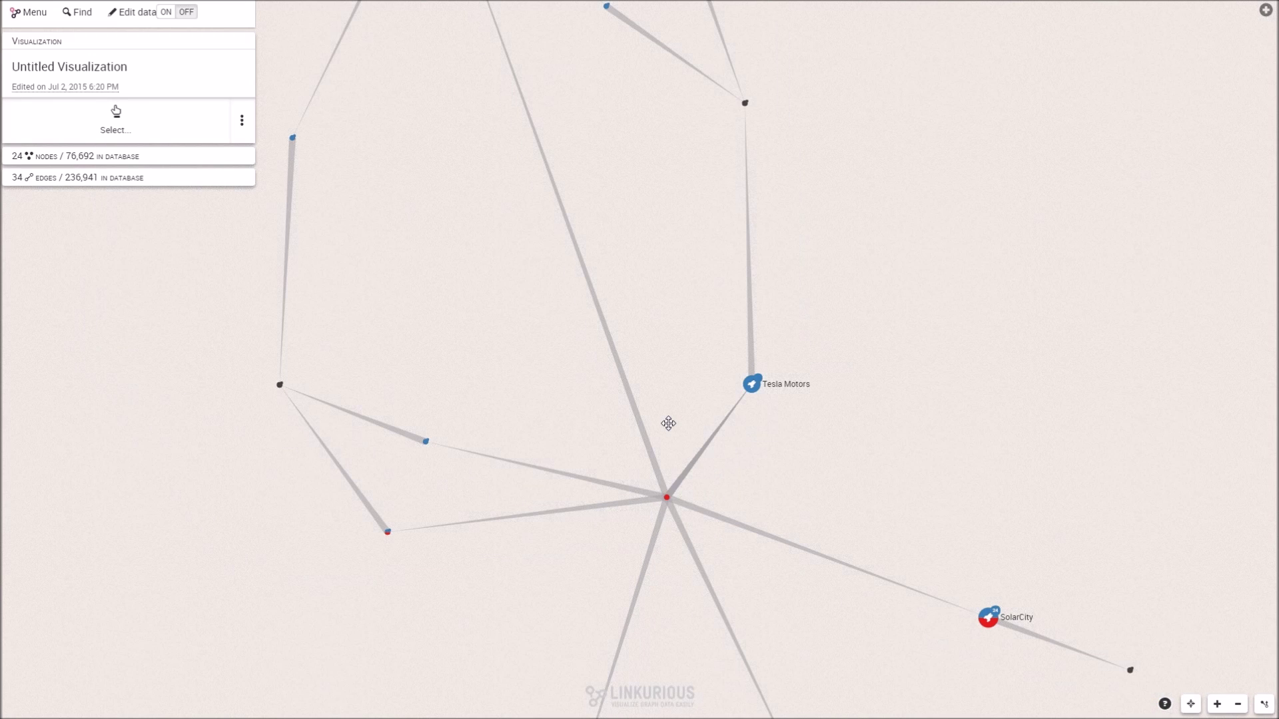
pyautogui.scroll(-1, 668, 424)
pyautogui.scroll(-1, 661, 337)
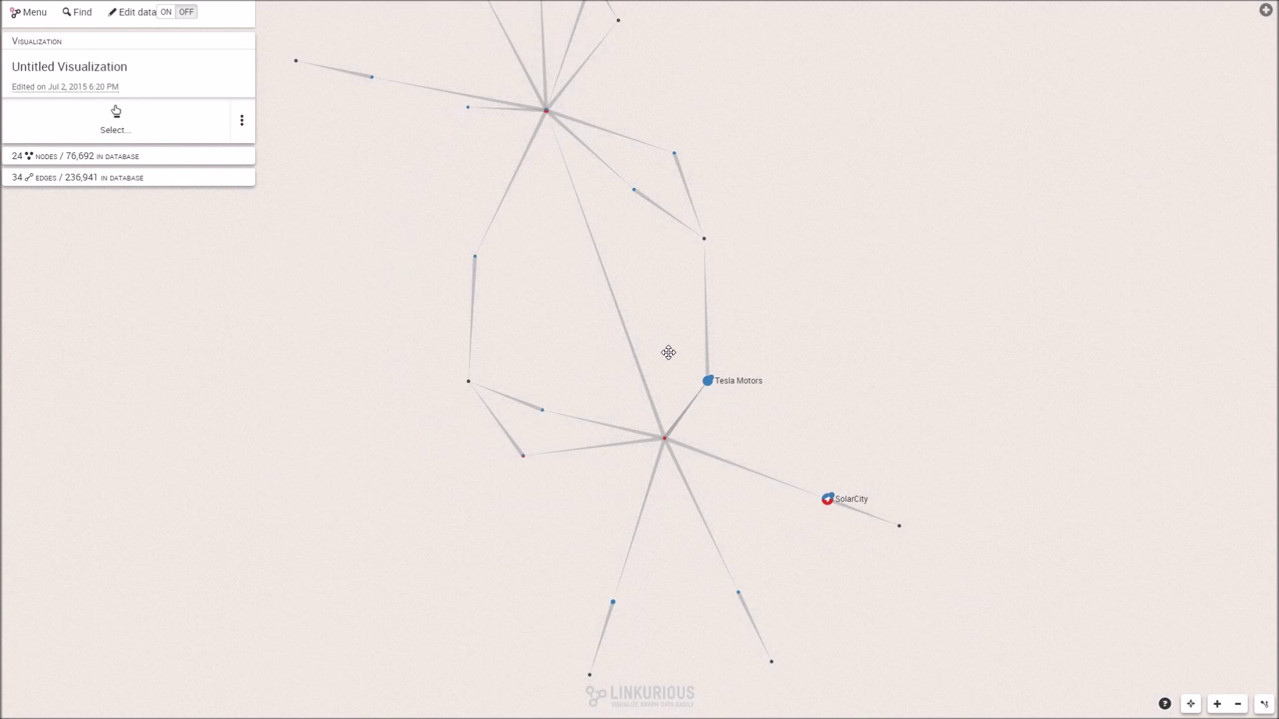
pyautogui.scroll(-1, 668, 387)
pyautogui.scroll(3, 666, 385)
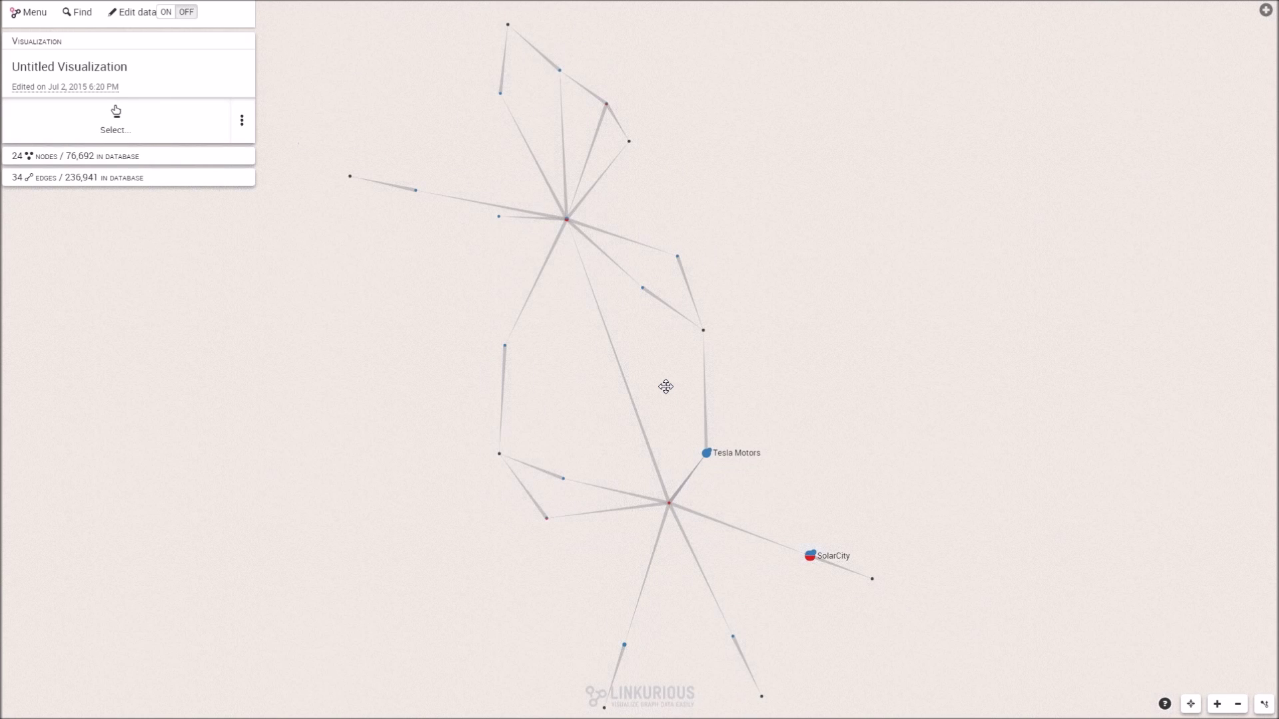
# Reopen the node design settings and filter the graph to the COMPANY and INVESTOR categories, leaving out CITY.
pyautogui.click(1265, 11)
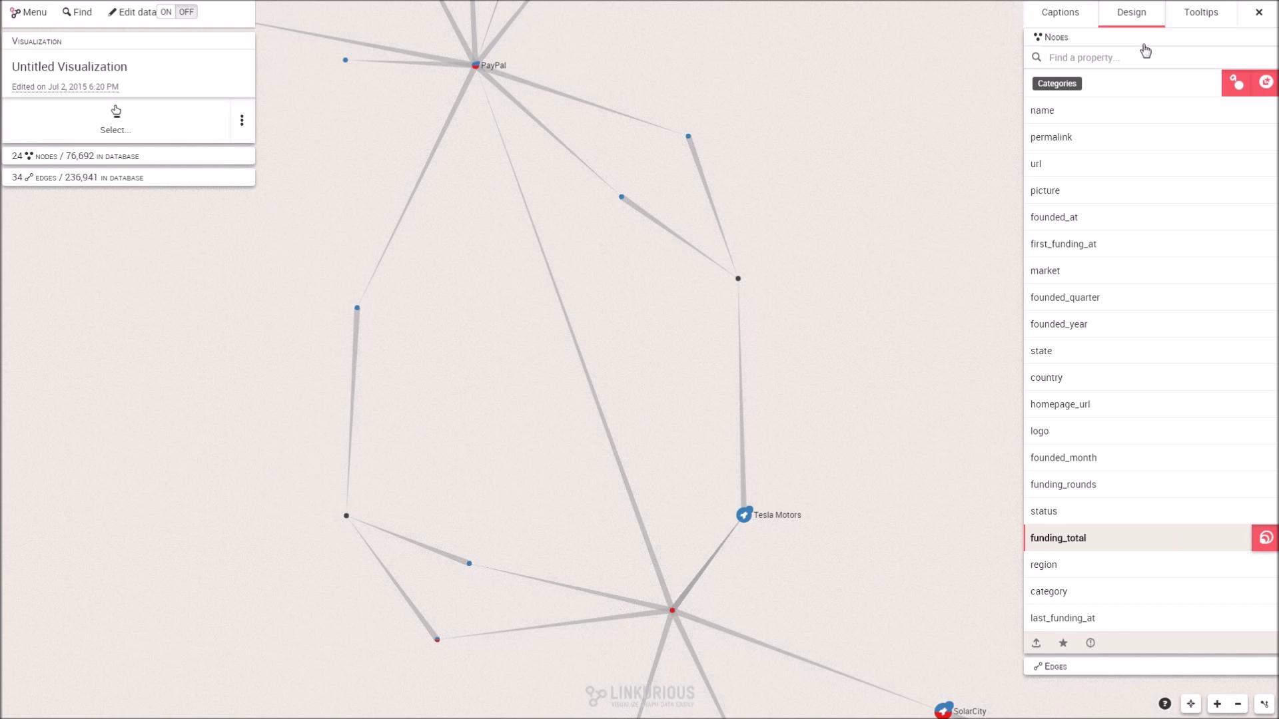
pyautogui.click(1119, 96)
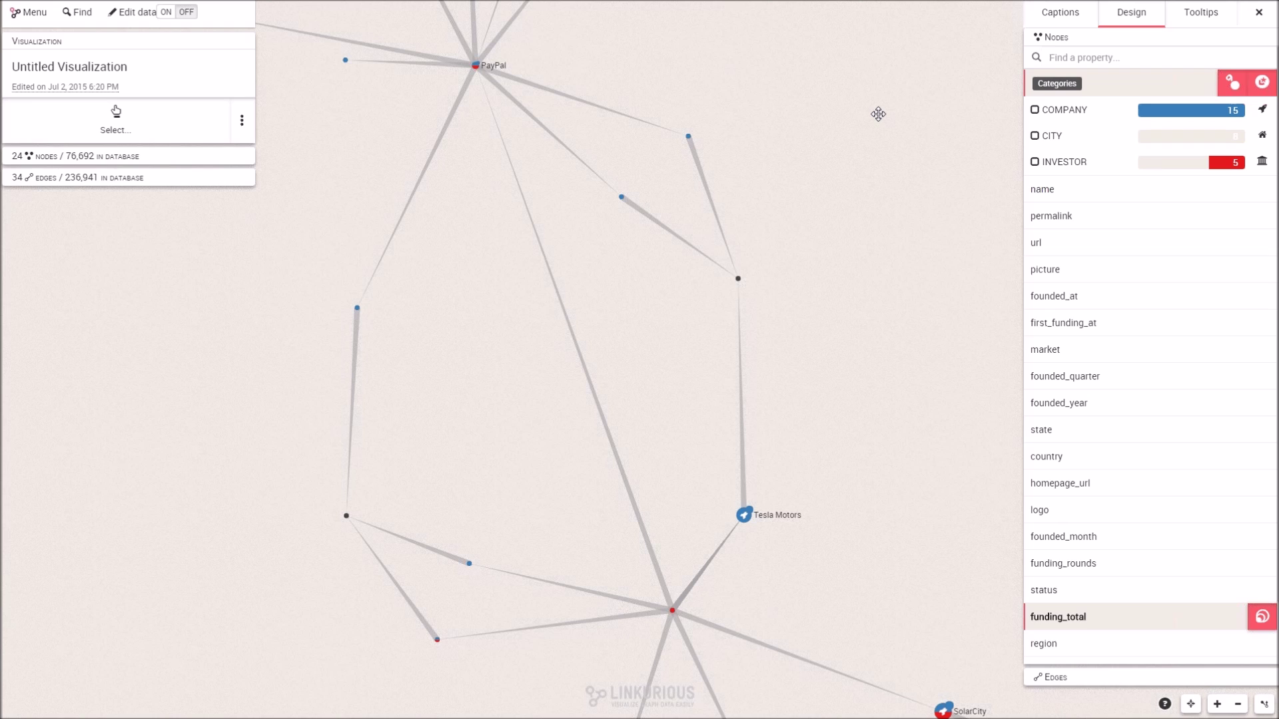
pyautogui.click(1035, 162)
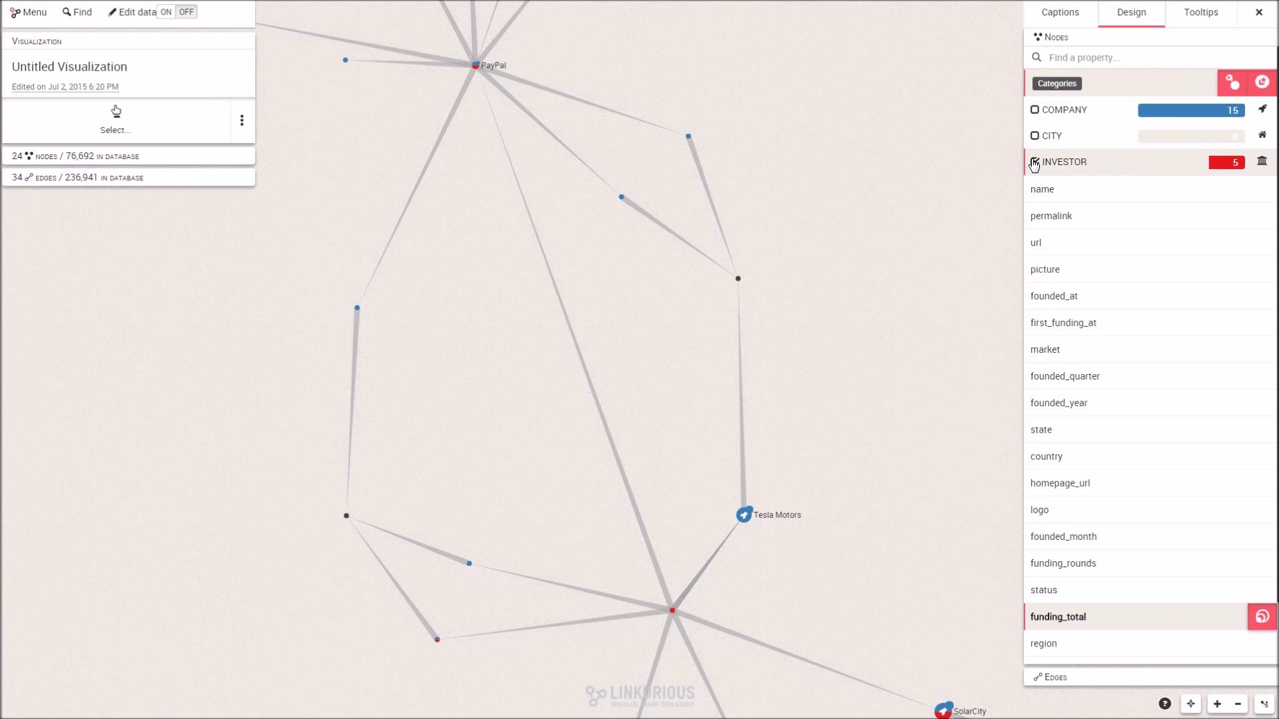
pyautogui.click(1034, 112)
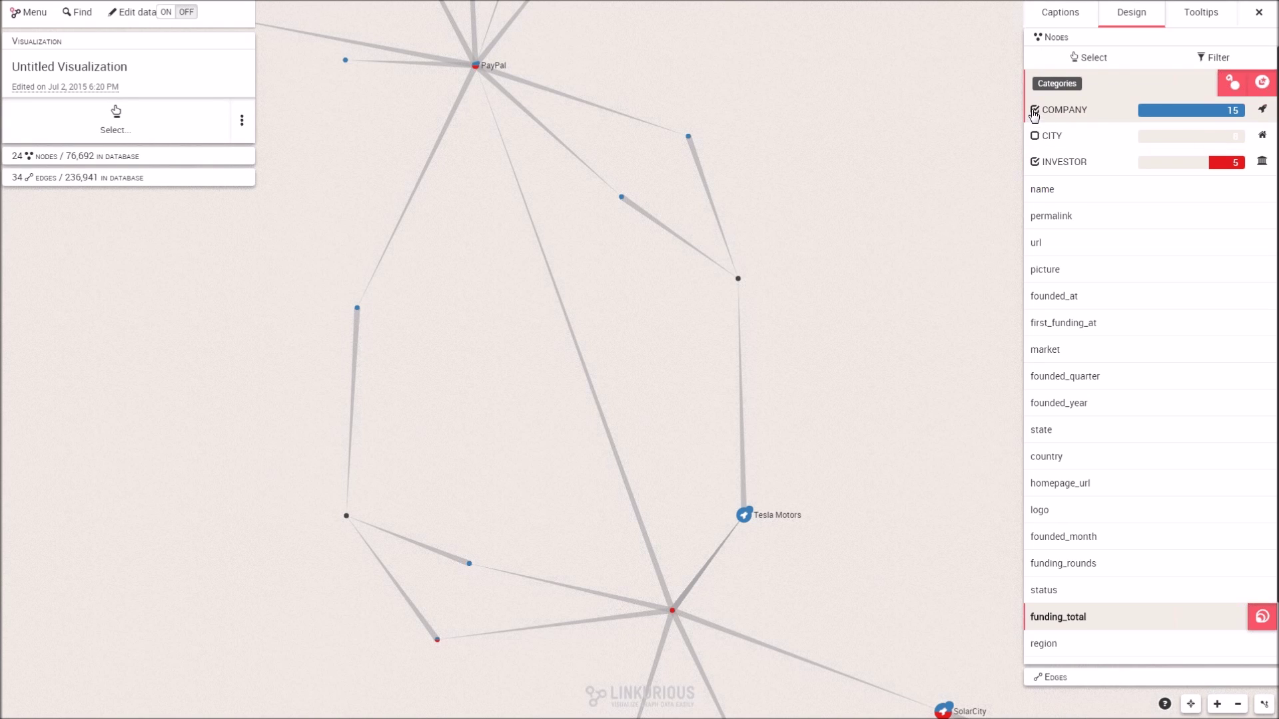
pyautogui.click(1199, 59)
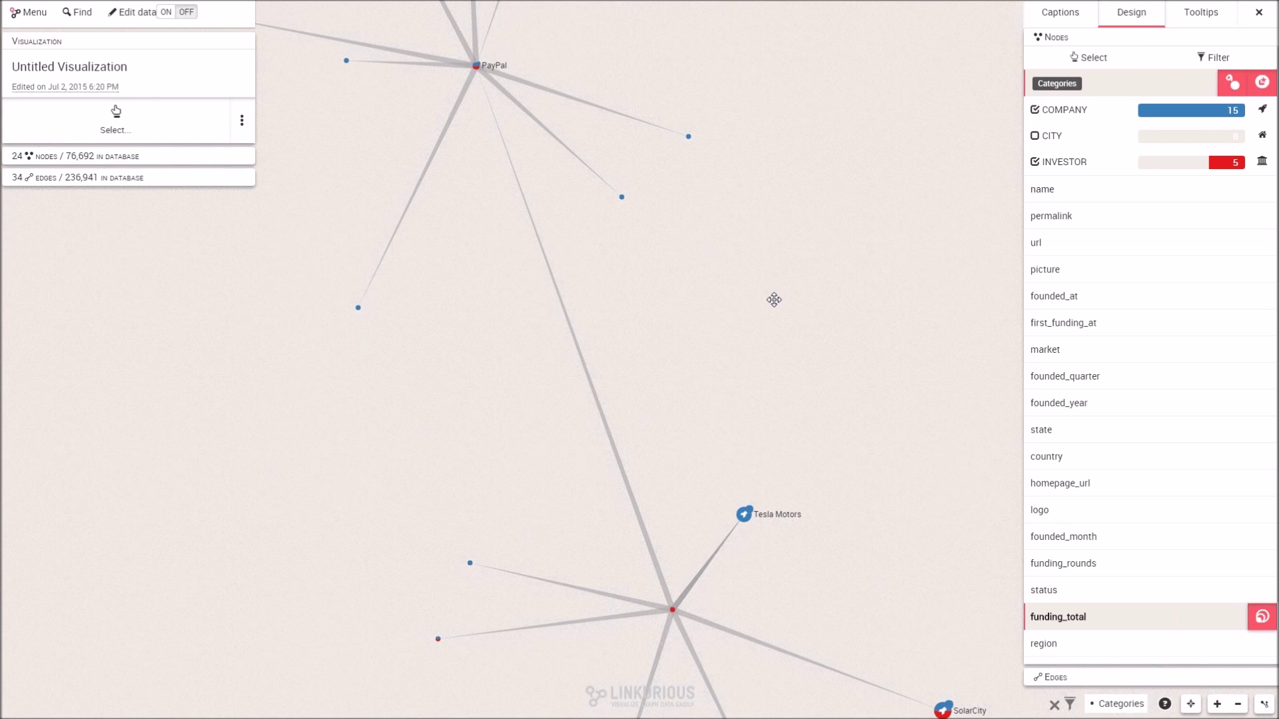
pyautogui.scroll(-3, 774, 300)
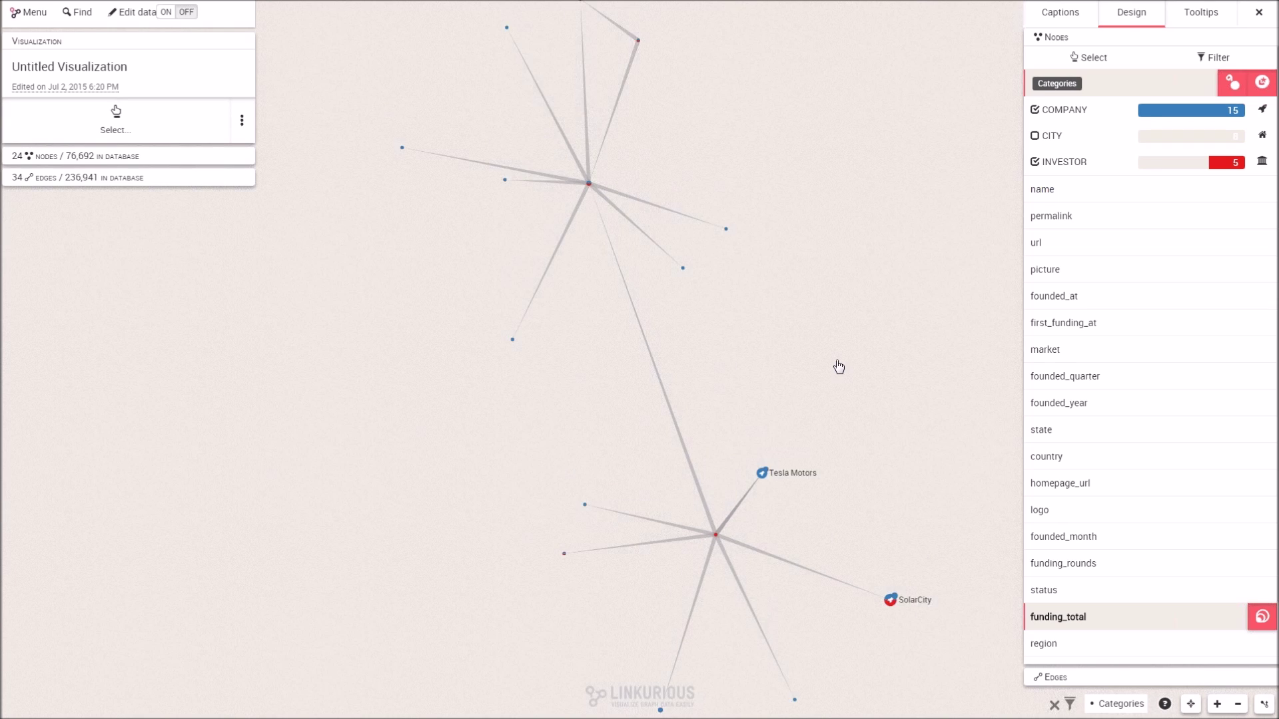
# Collapse the category list and check the values of the country property.
pyautogui.click(1233, 82)
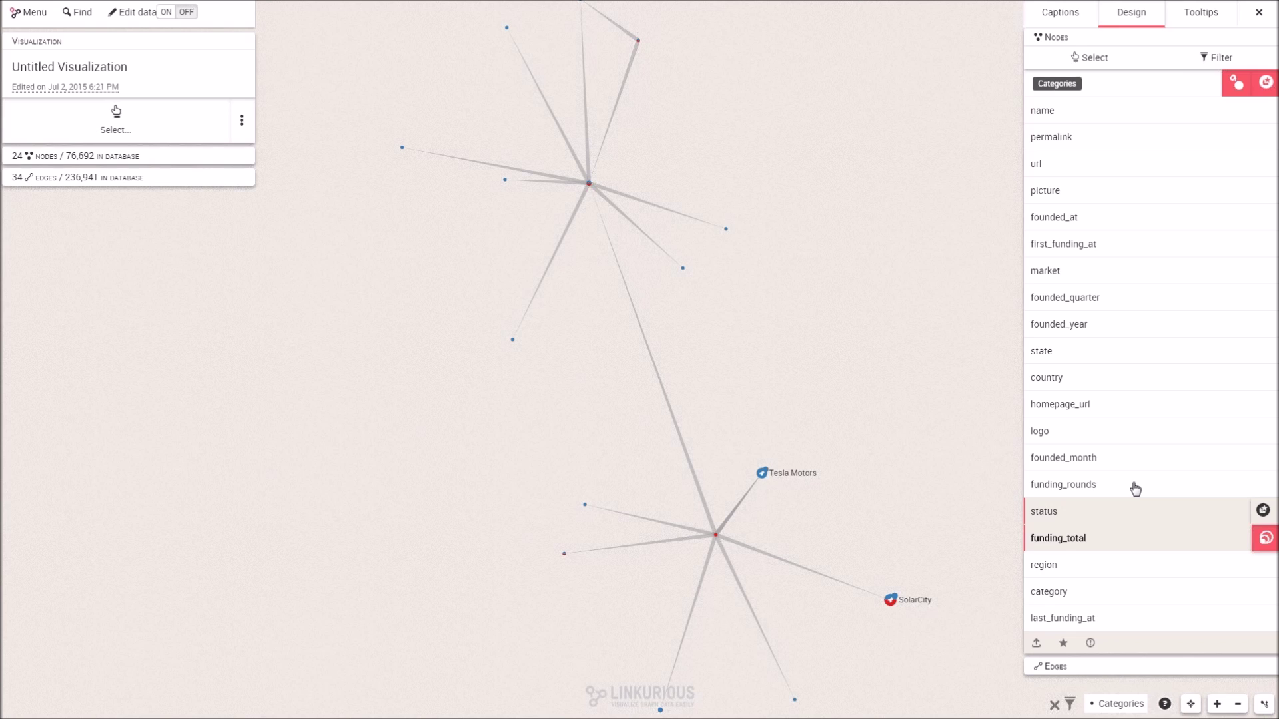
pyautogui.click(1112, 384)
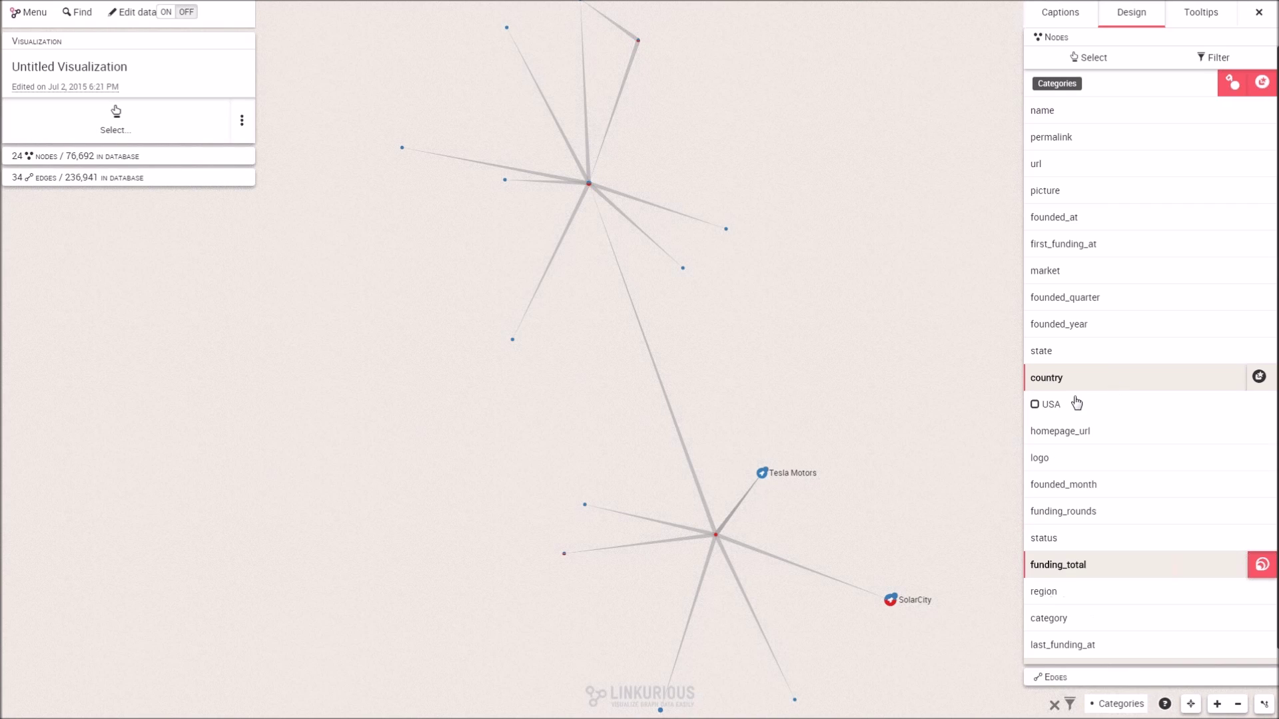
pyautogui.click(1073, 377)
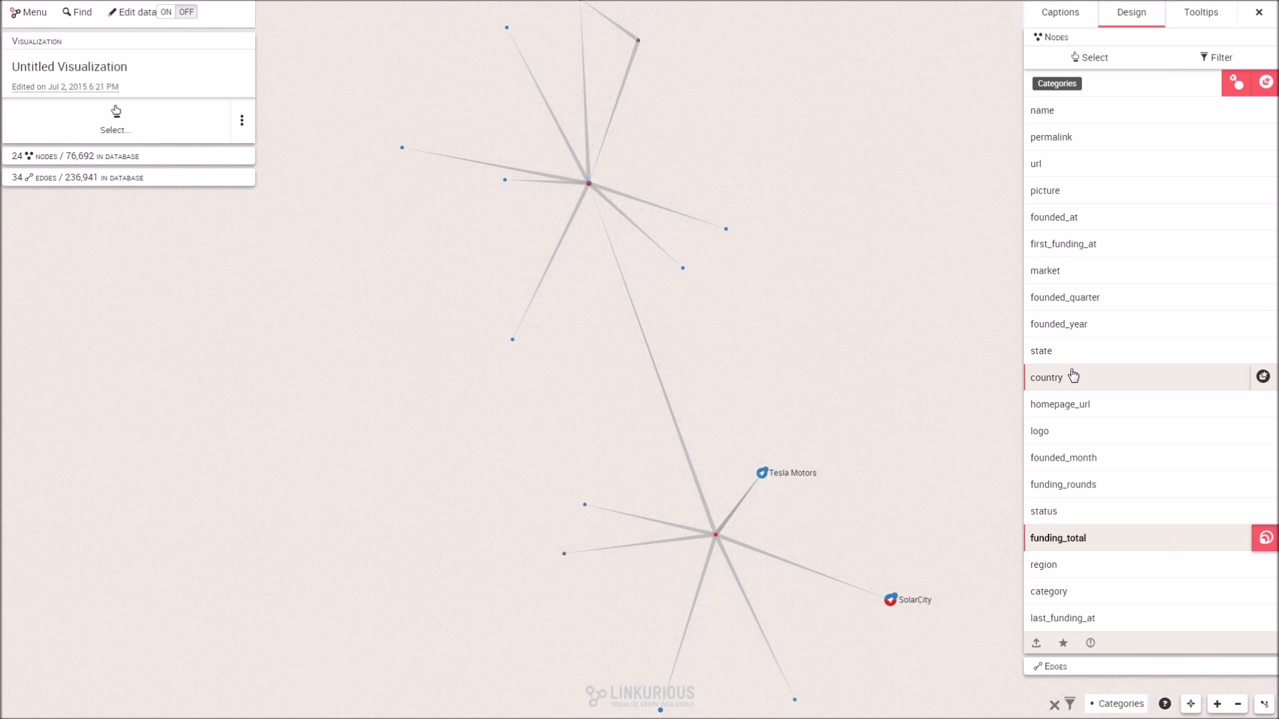
# Filter the nodes by the state property, keeping the value CA.
pyautogui.click(1066, 356)
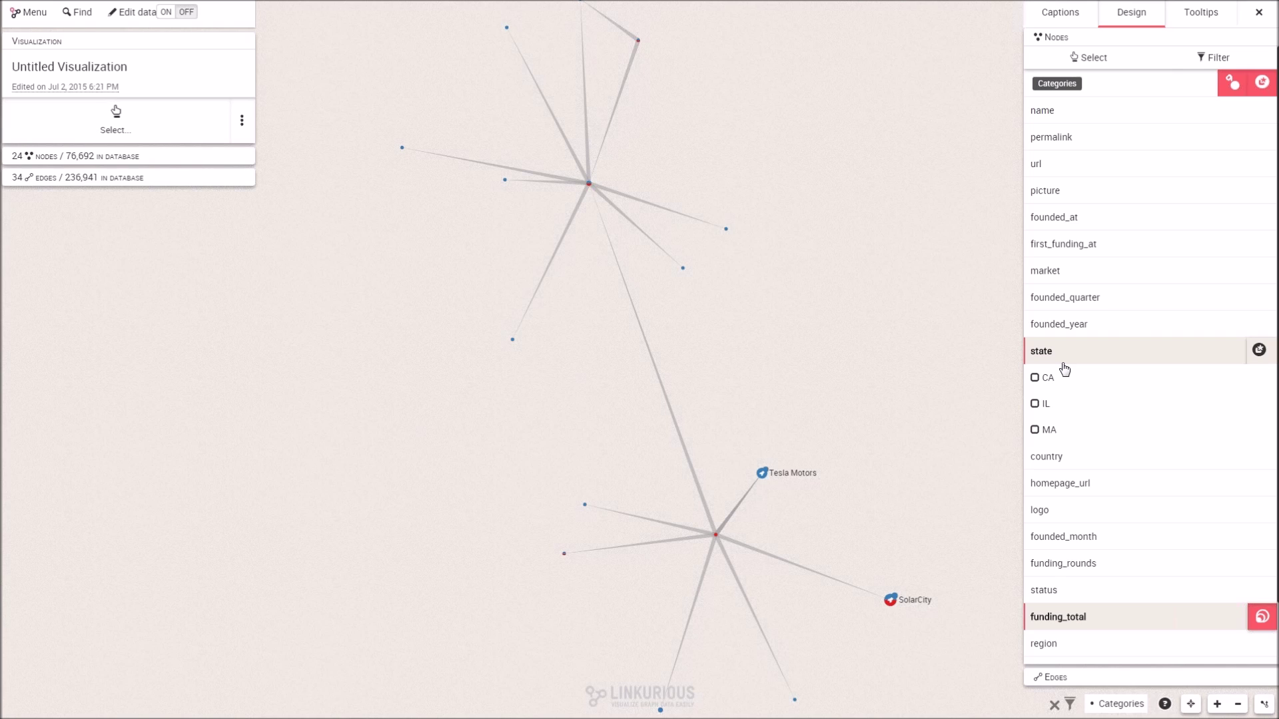
pyautogui.click(1063, 376)
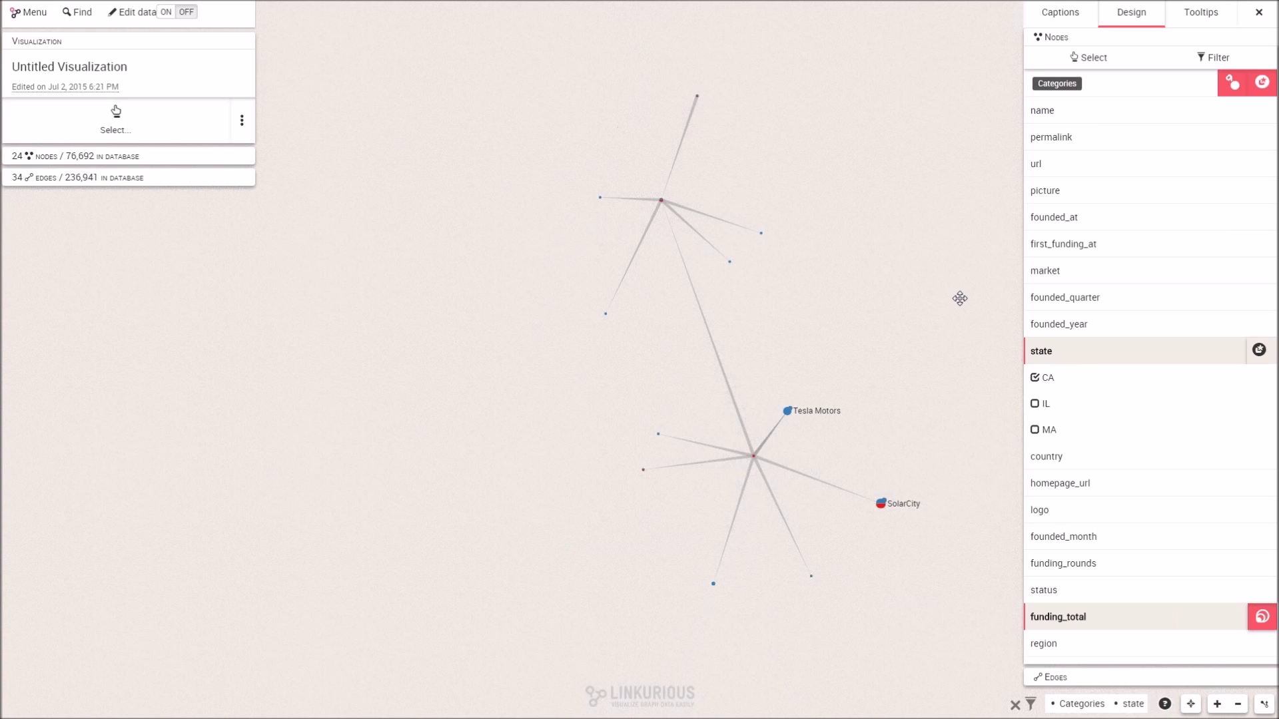
# Collapse the state property's values and select the Elon Musk node to highlight its INVESTED_IN connections.
pyautogui.click(1056, 357)
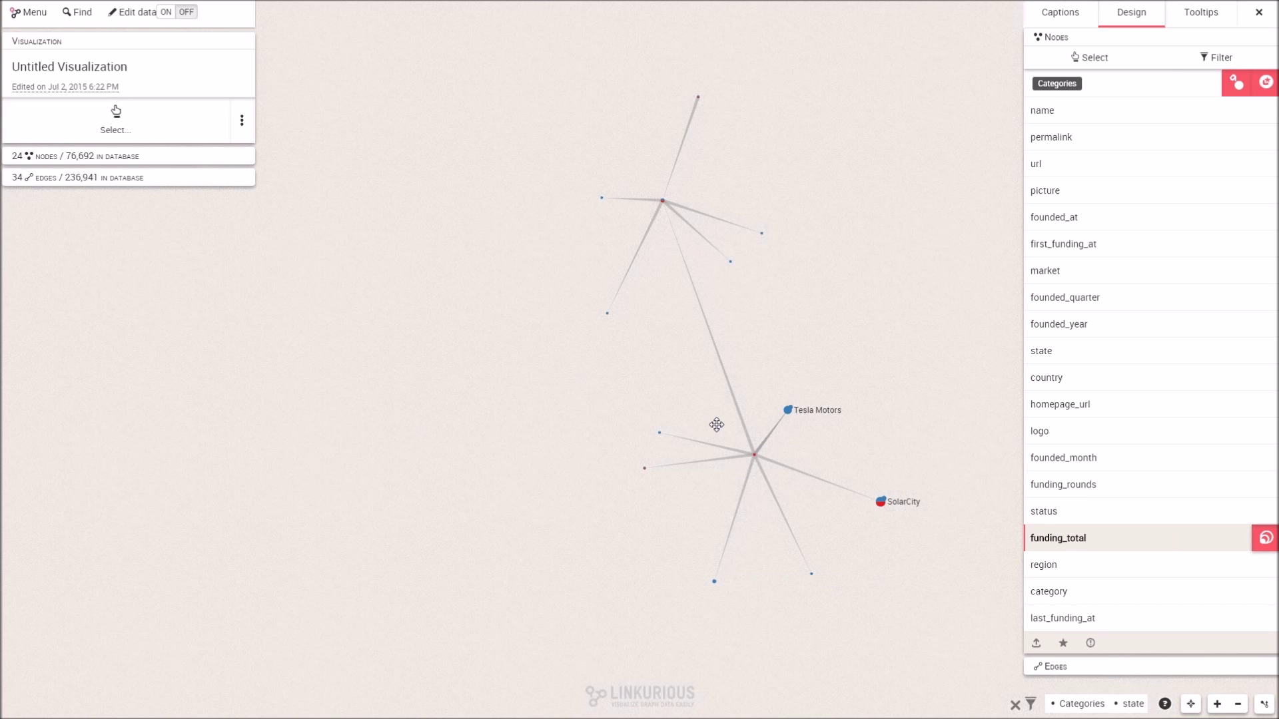
pyautogui.scroll(3, 753, 487)
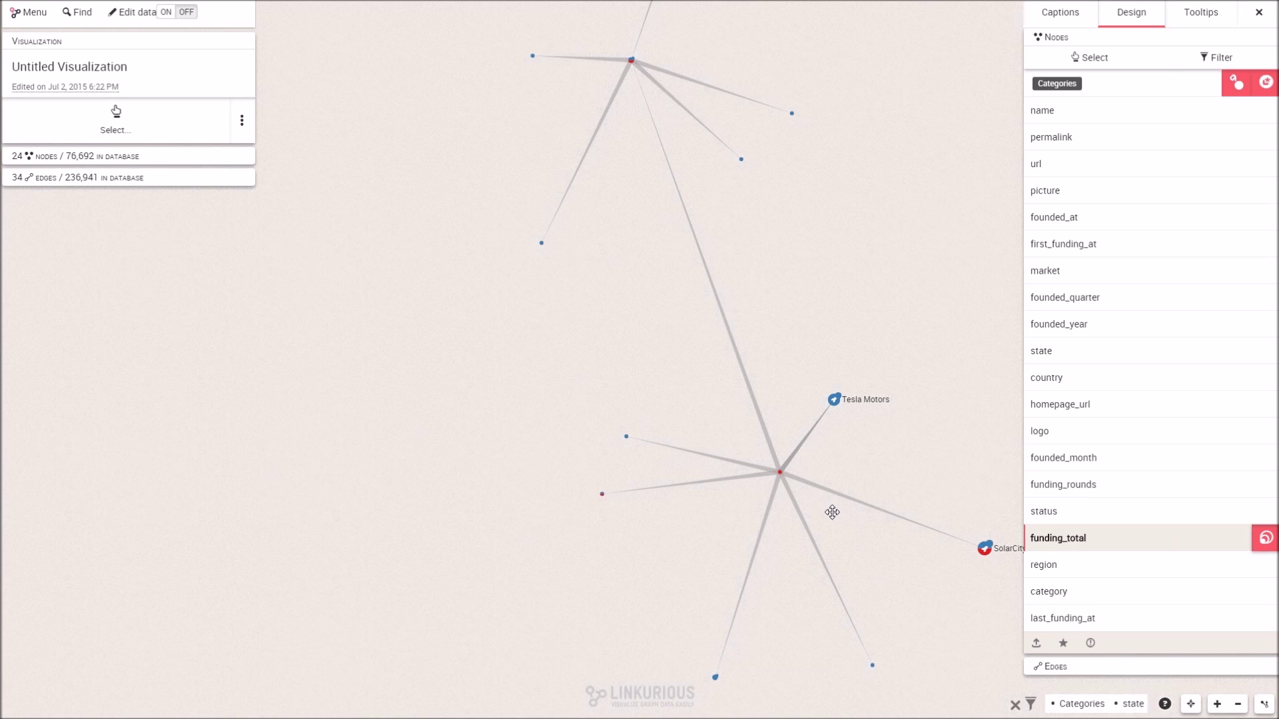
pyautogui.scroll(4, 792, 503)
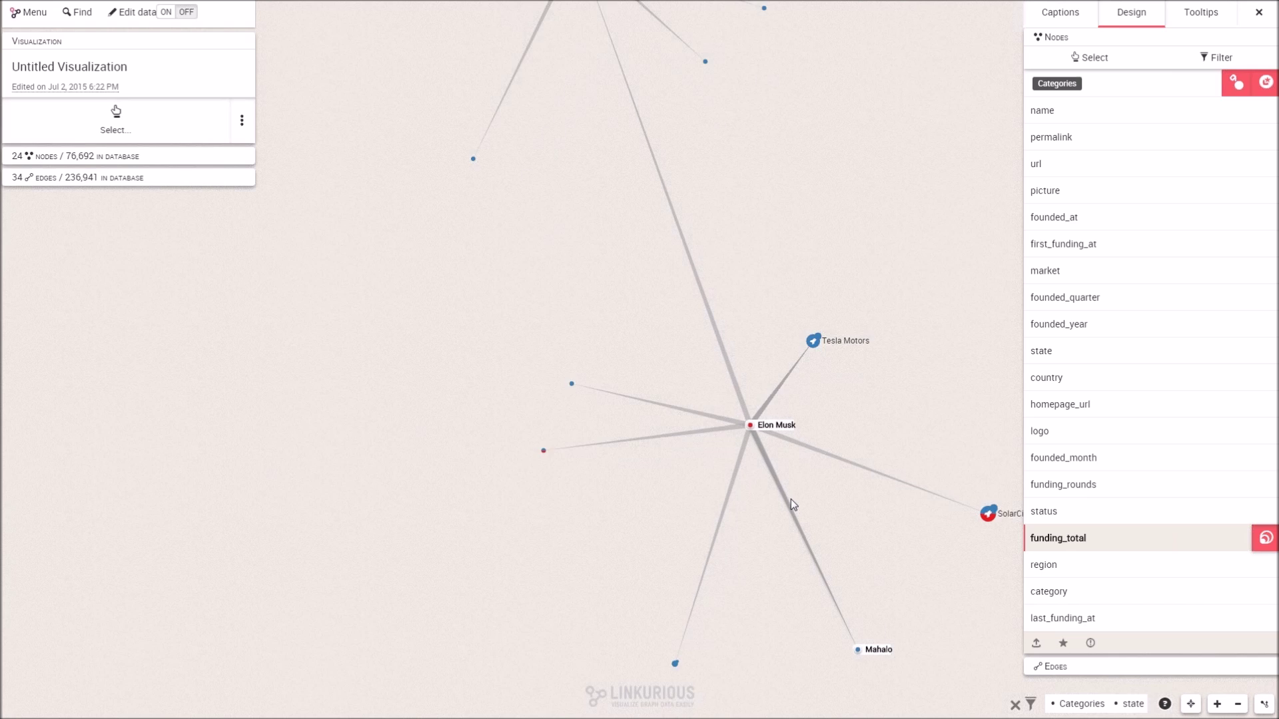
pyautogui.scroll(2, 779, 471)
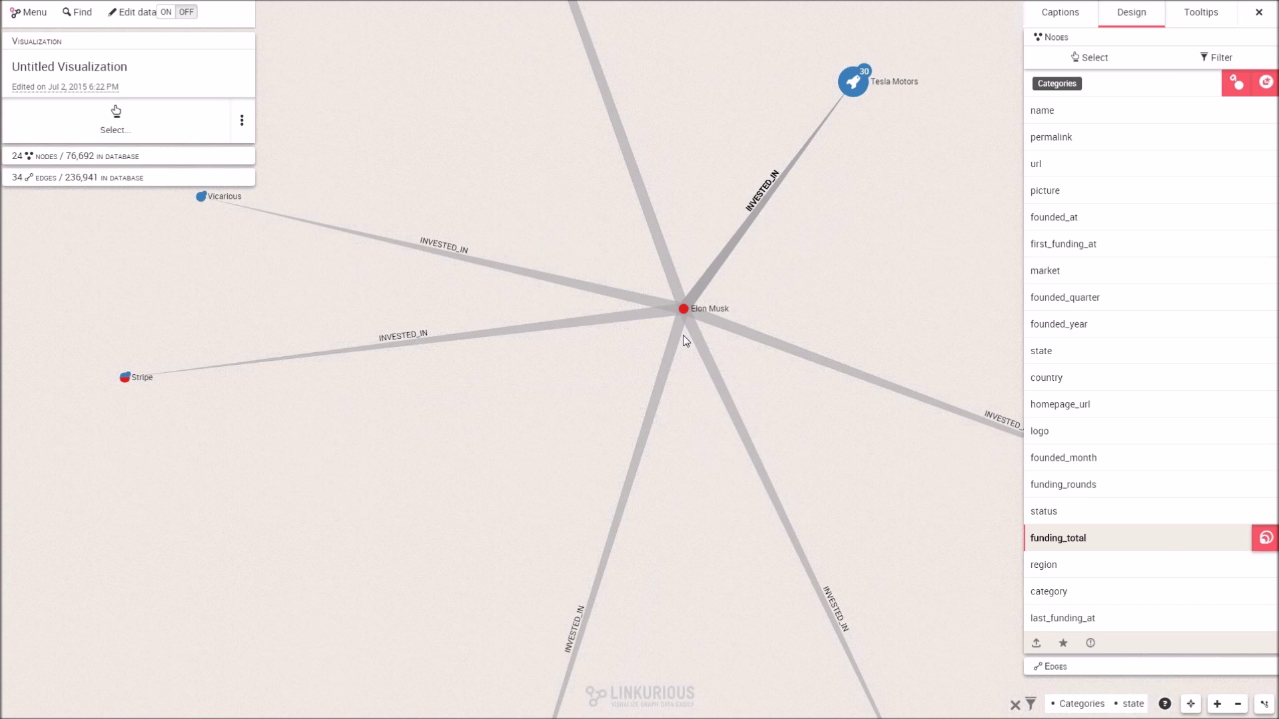
pyautogui.click(683, 309)
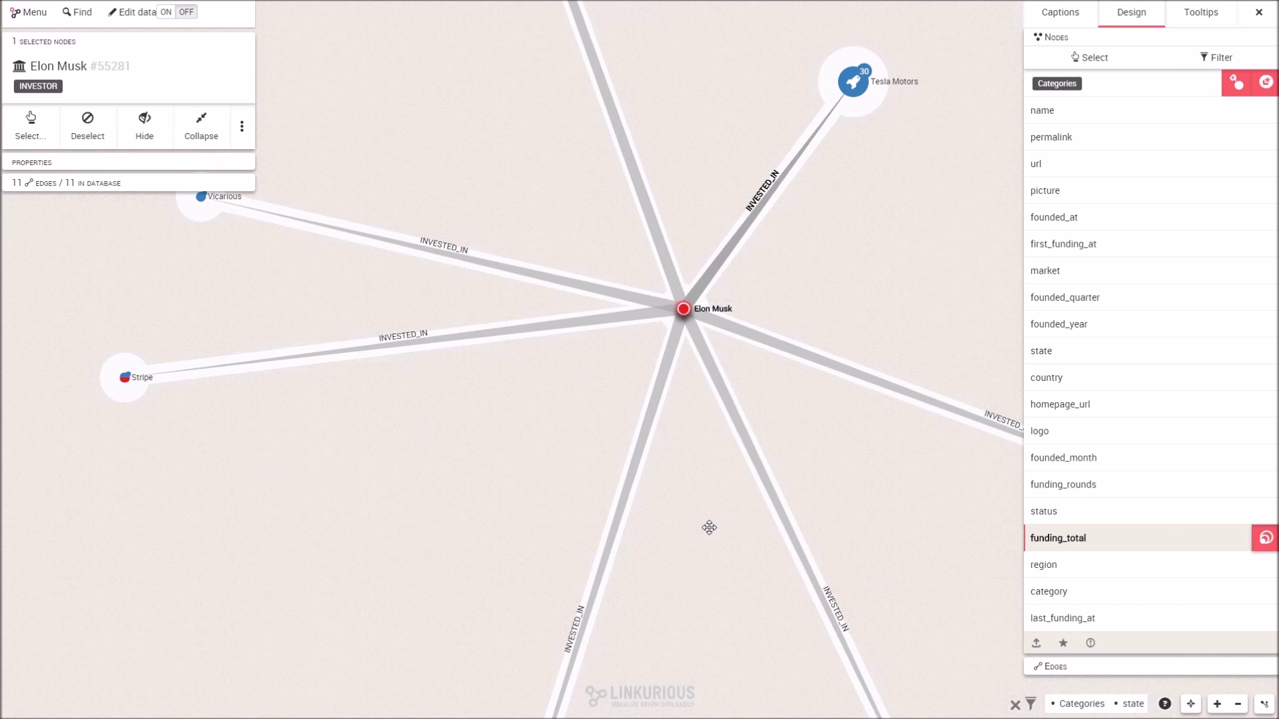
pyautogui.scroll(-2, 709, 528)
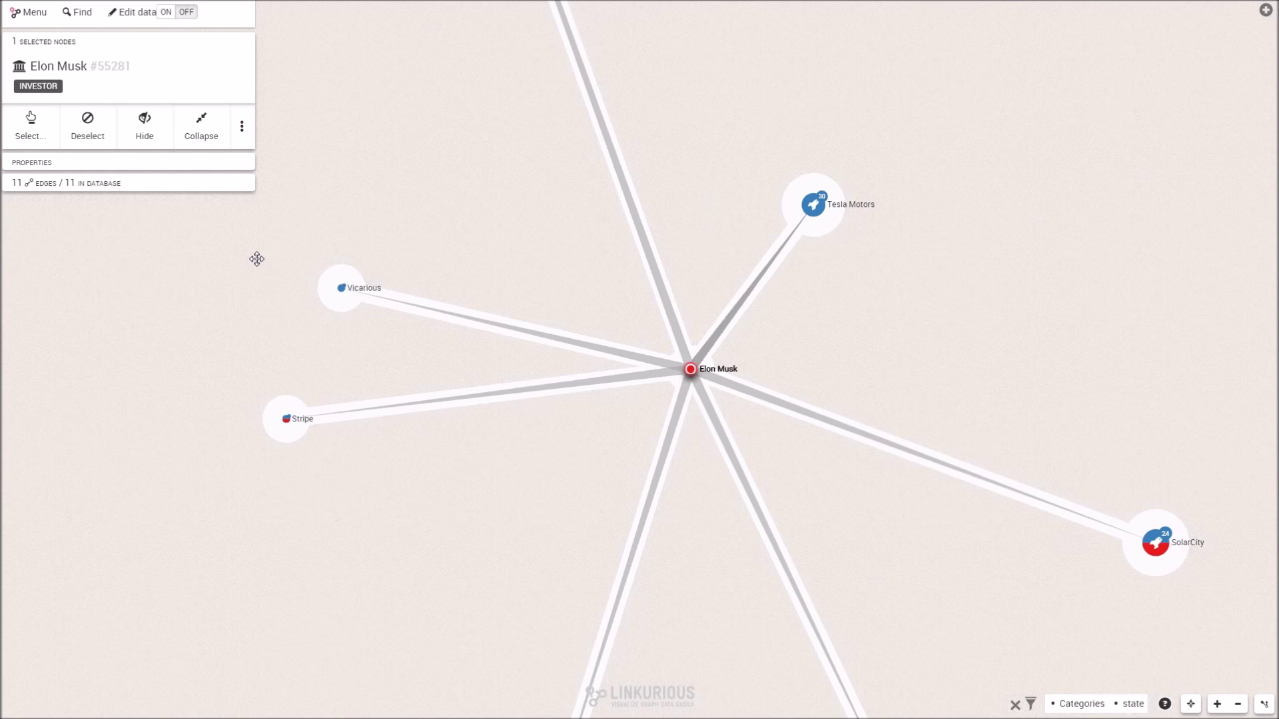
# Search the database nodes for "facebo" and restrict the search to the COMPANY category.
pyautogui.click(77, 12)
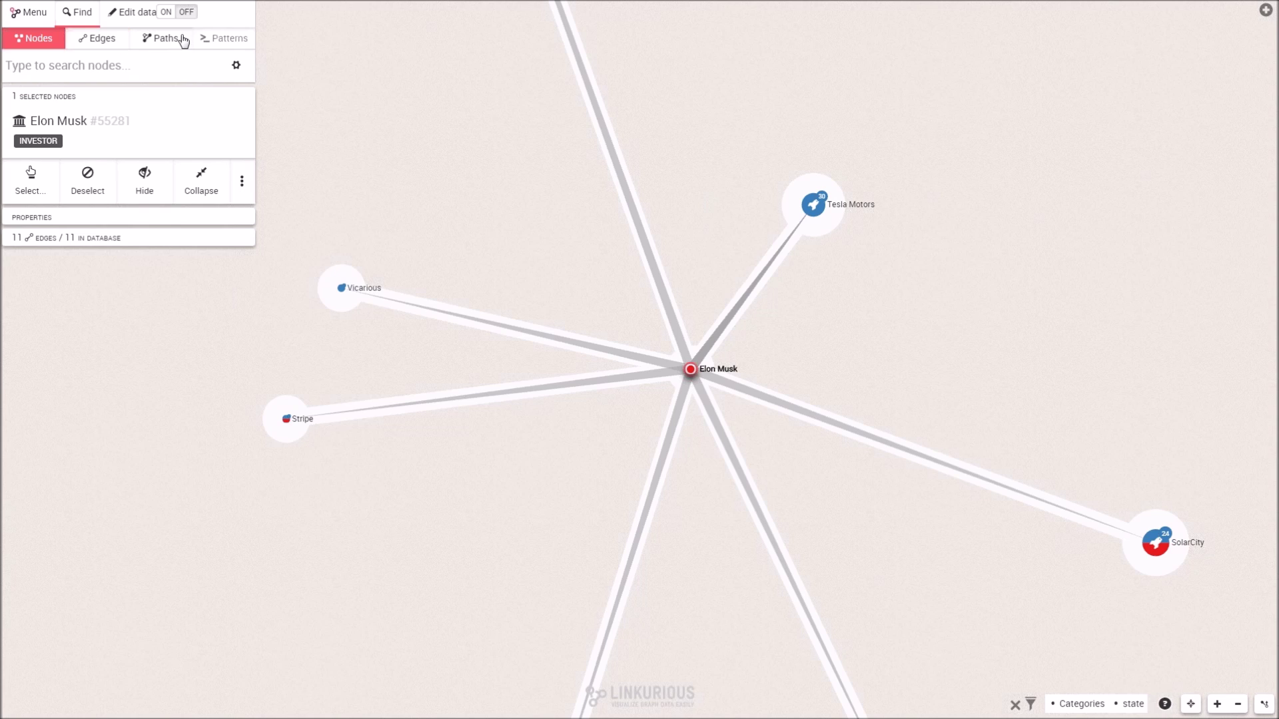
pyautogui.click(166, 65)
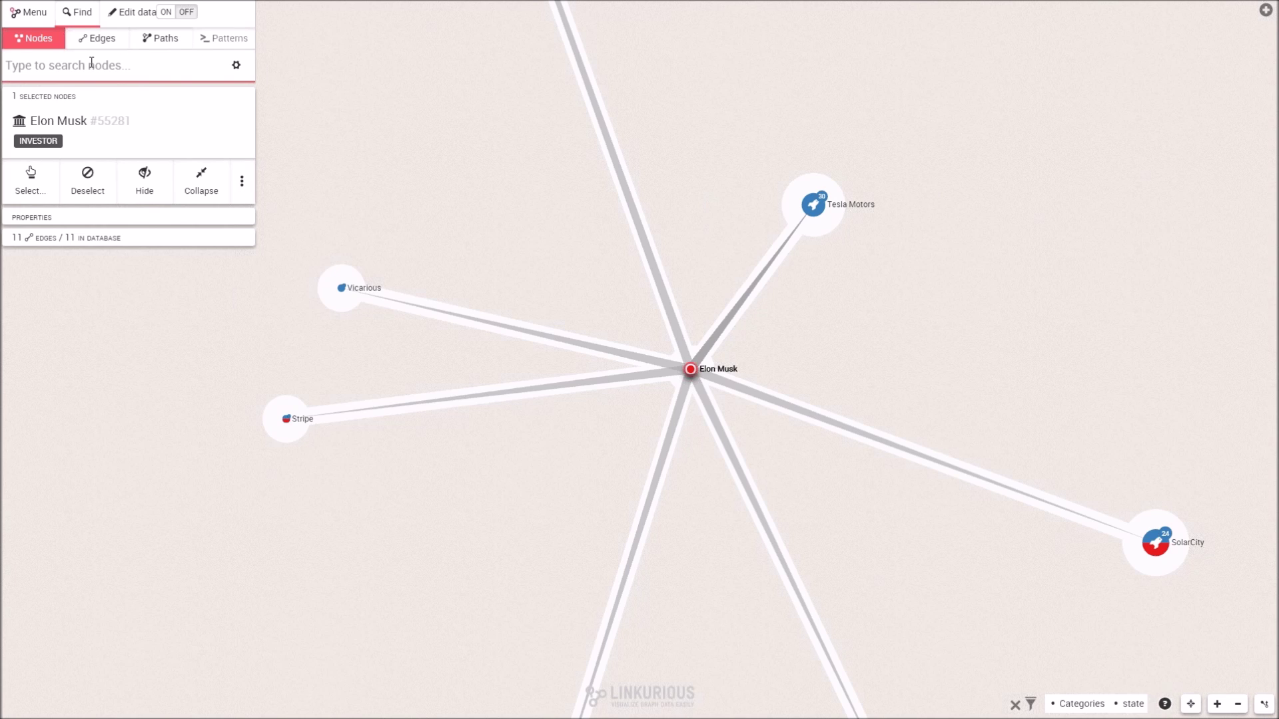
pyautogui.write('face')
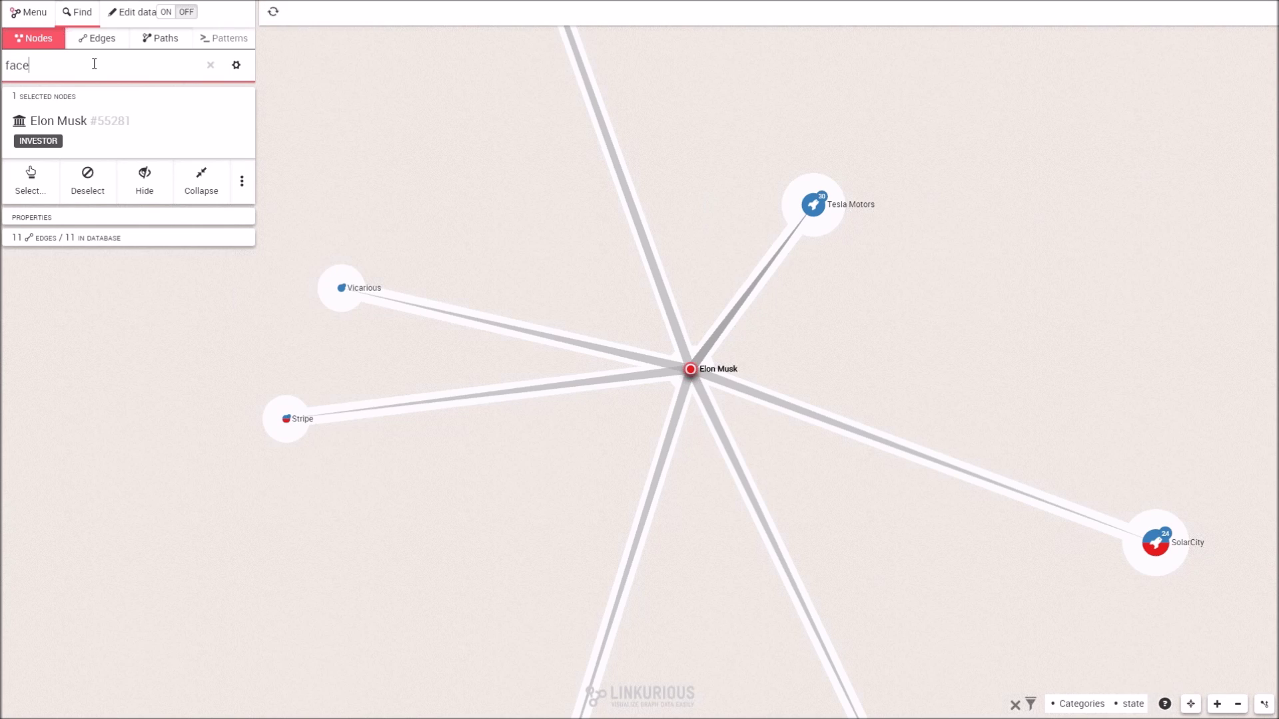
pyautogui.write('bo')
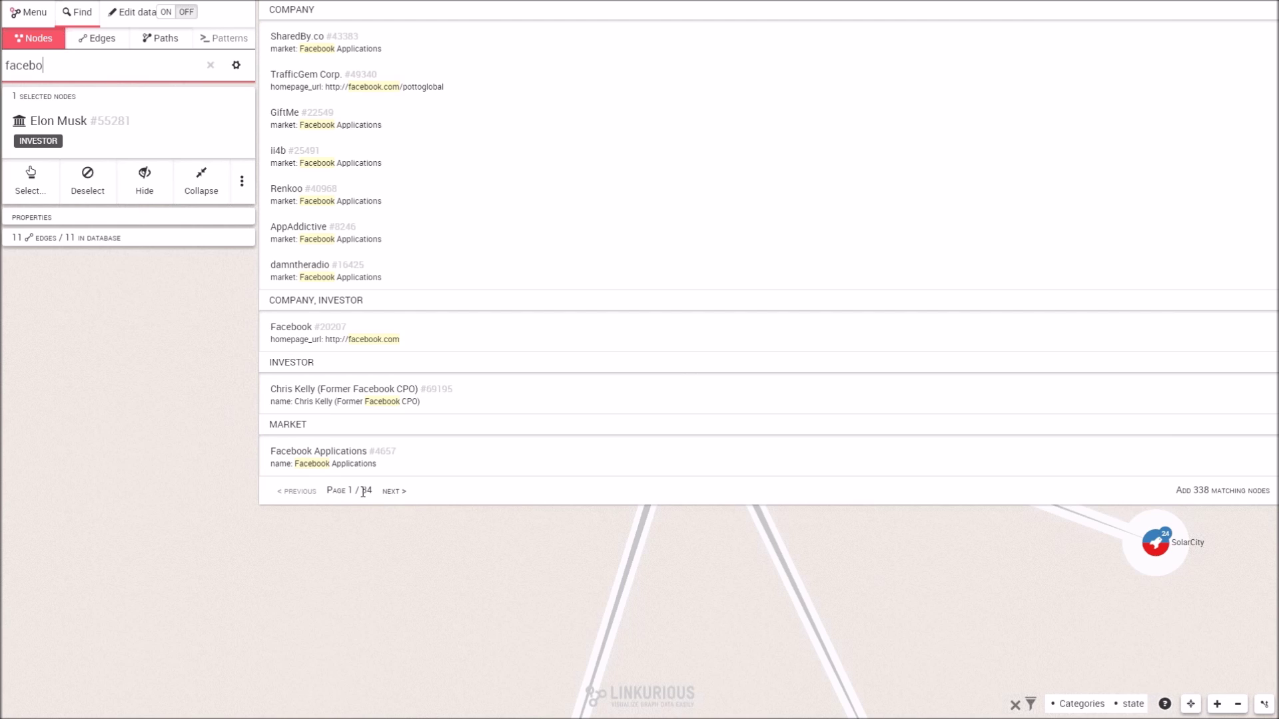
pyautogui.click(235, 65)
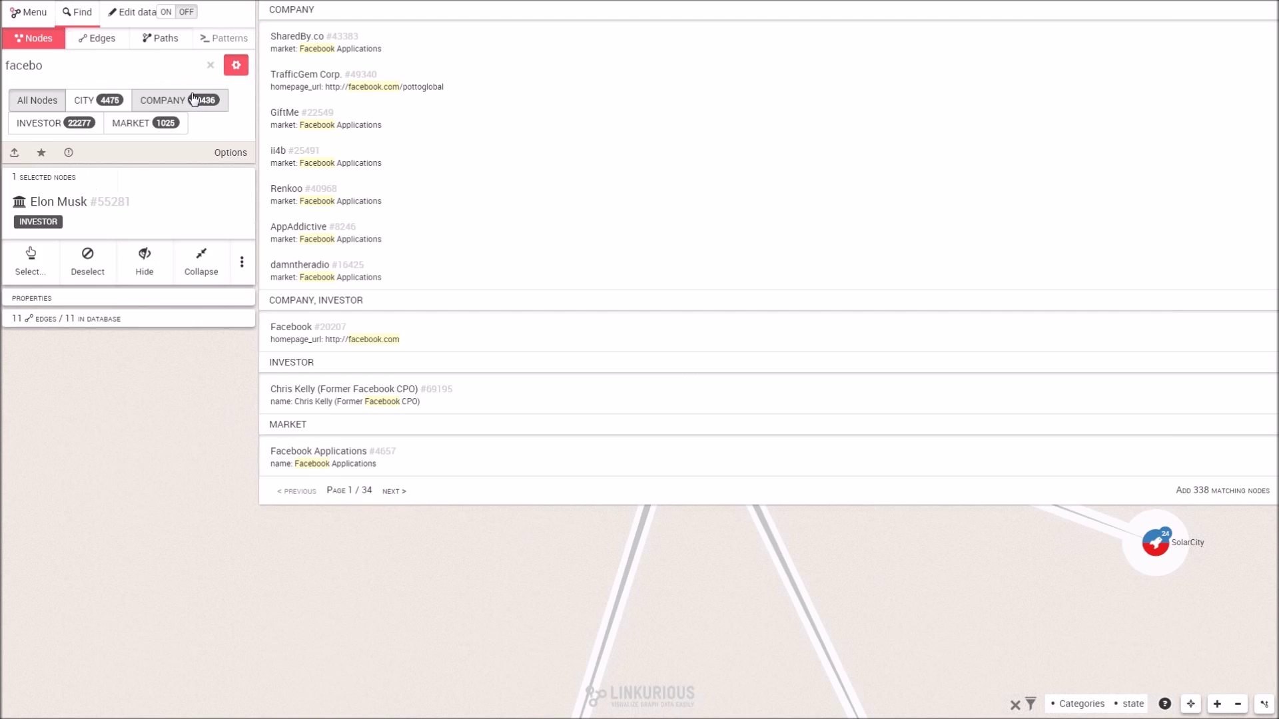
pyautogui.click(191, 103)
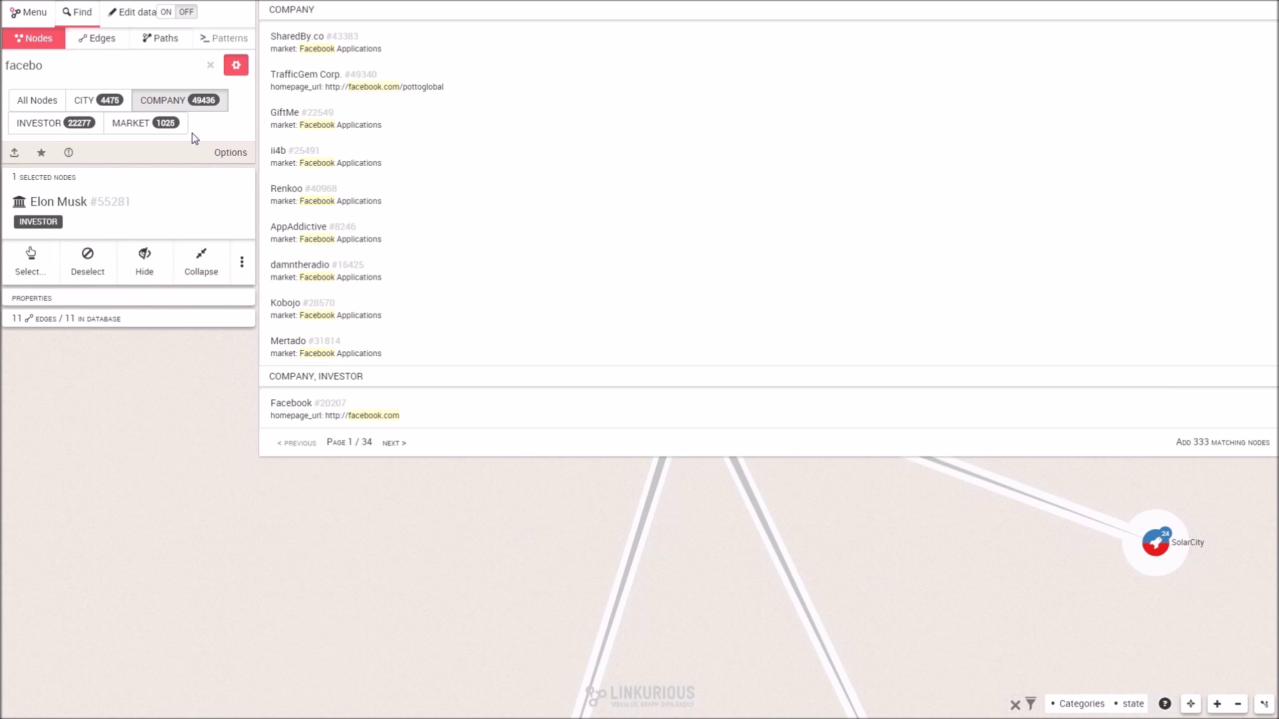
# Show the advanced search options, look through the property fields and restrict the country to USA.
pyautogui.click(220, 154)
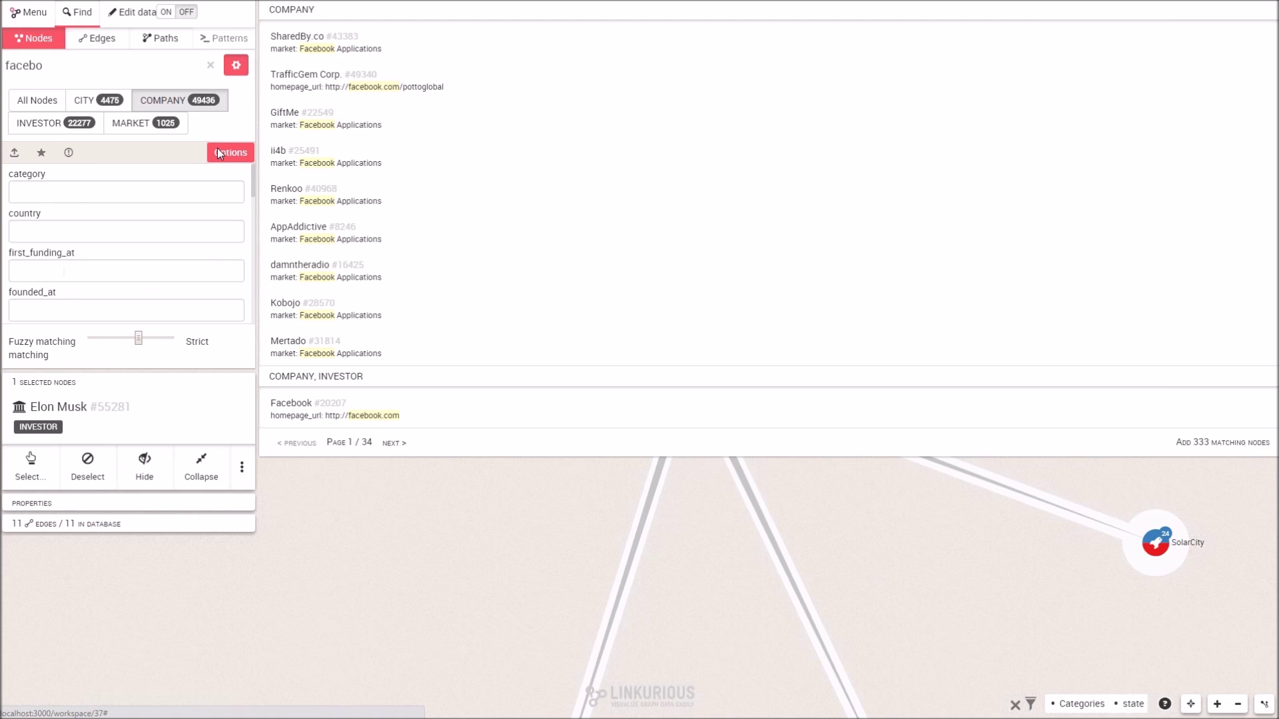
pyautogui.scroll(-2, 116, 238)
pyautogui.scroll(-1, 110, 245)
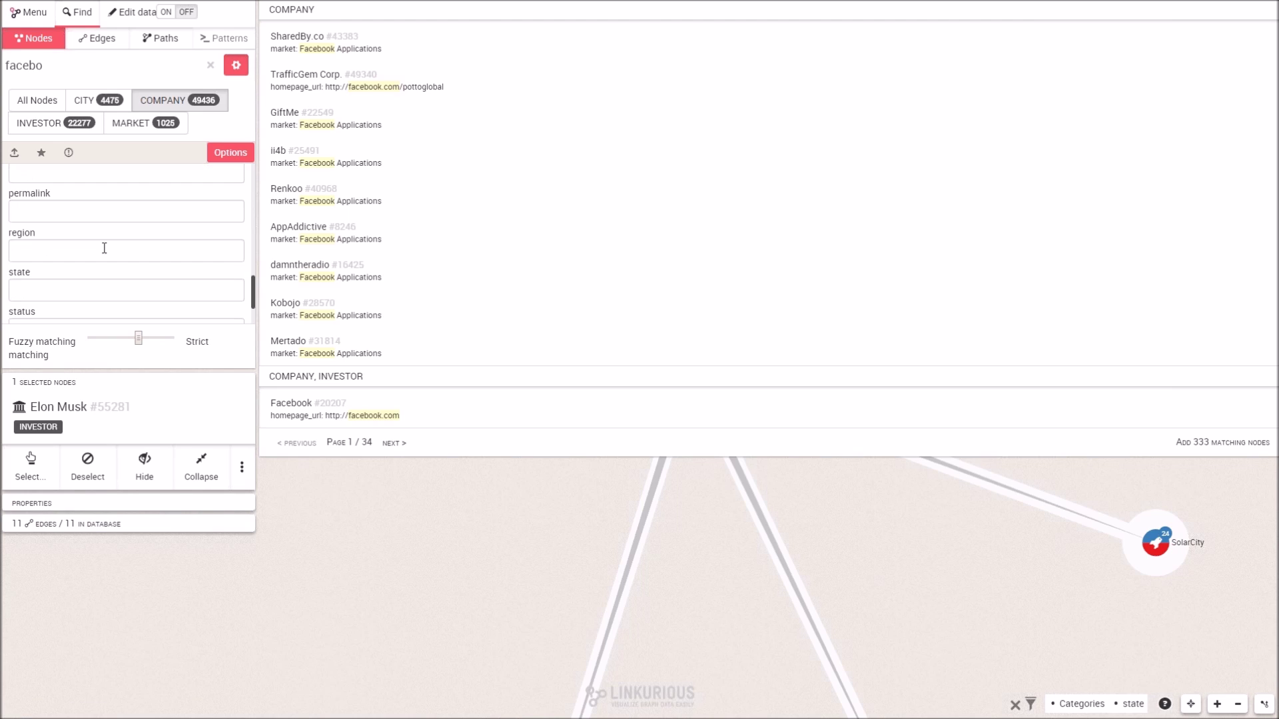
pyautogui.scroll(2, 105, 248)
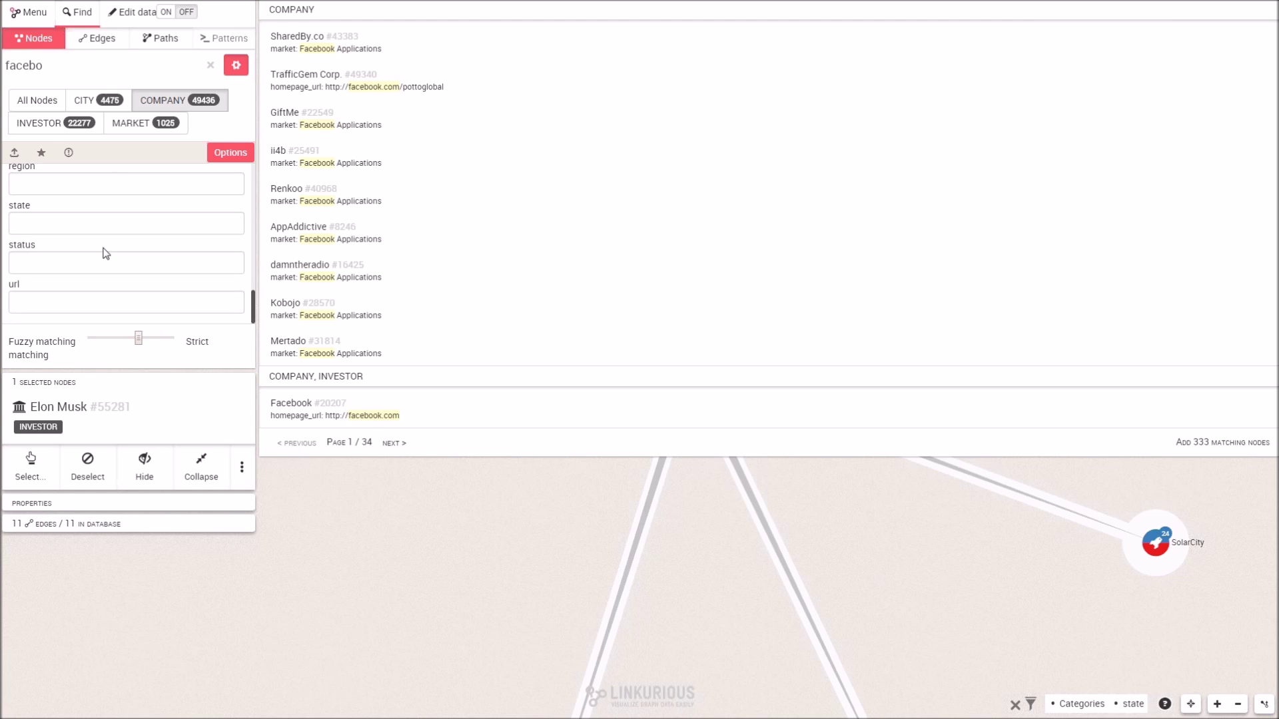
pyautogui.scroll(6, 105, 252)
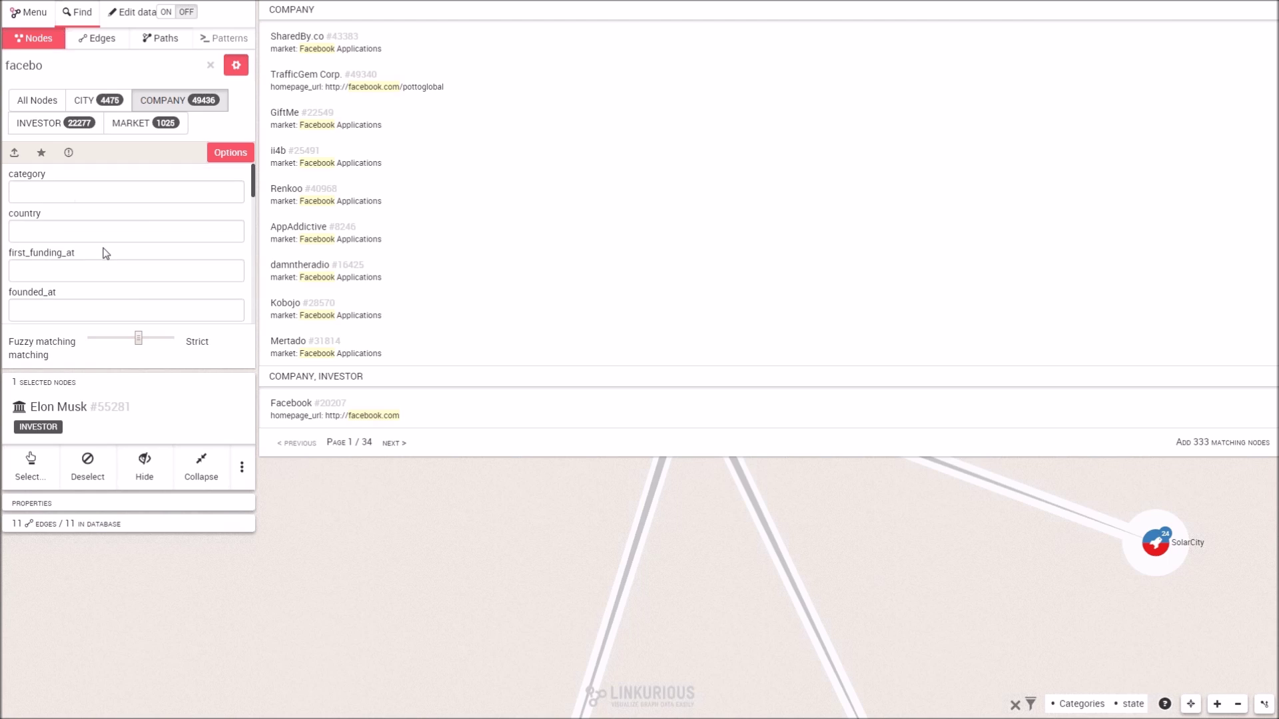
pyautogui.scroll(-1, 104, 254)
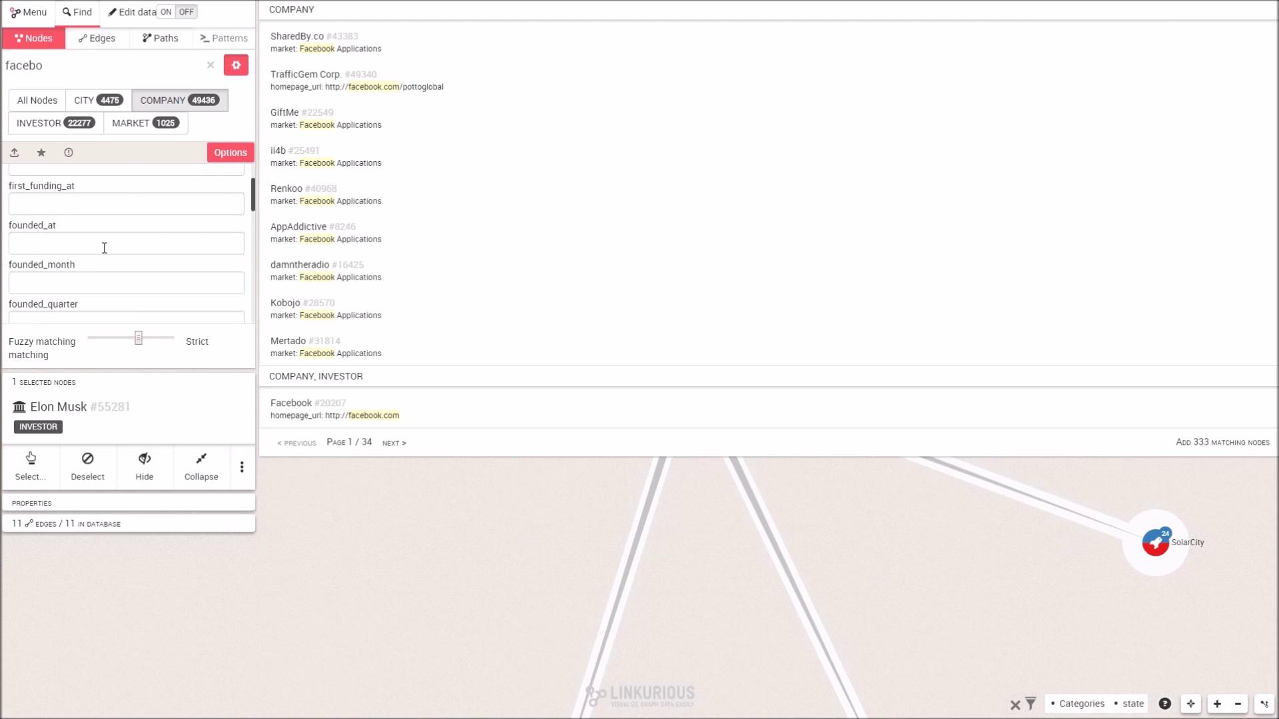
pyautogui.scroll(1, 104, 248)
pyautogui.click(69, 242)
pyautogui.write('USA')
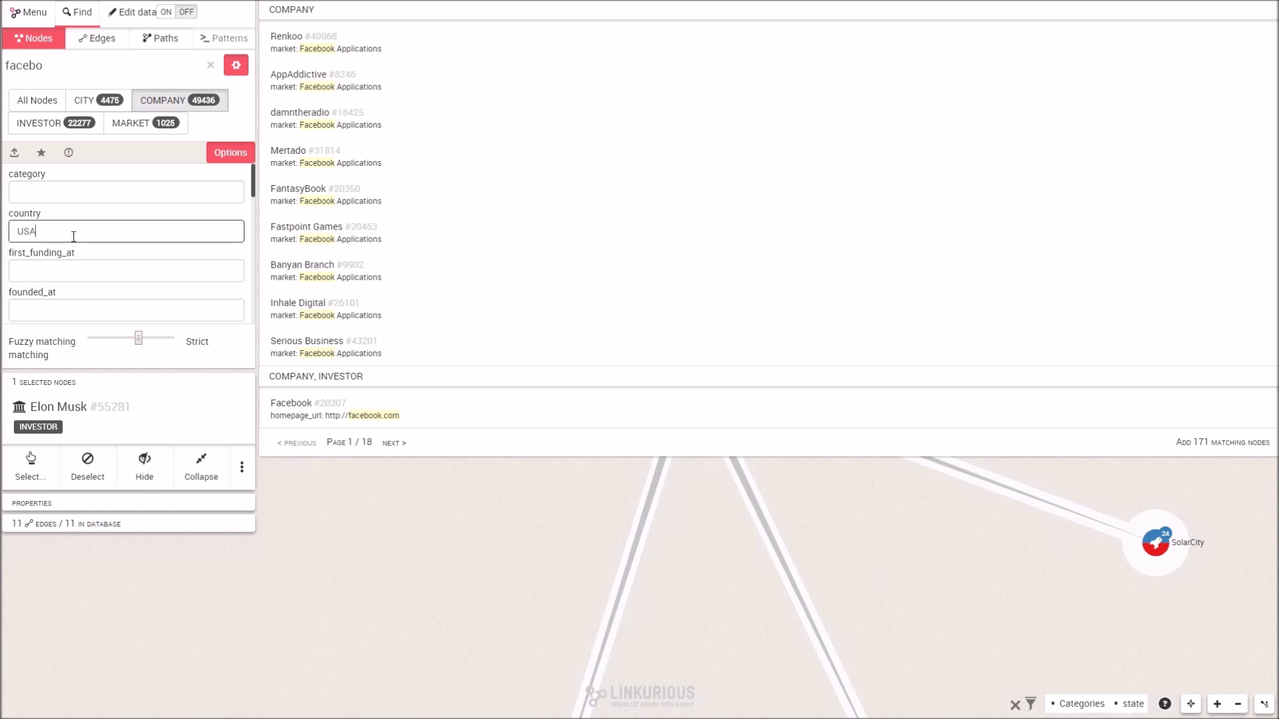
# Restrict the company search further by setting the state property to CA.
pyautogui.scroll(-6, 76, 241)
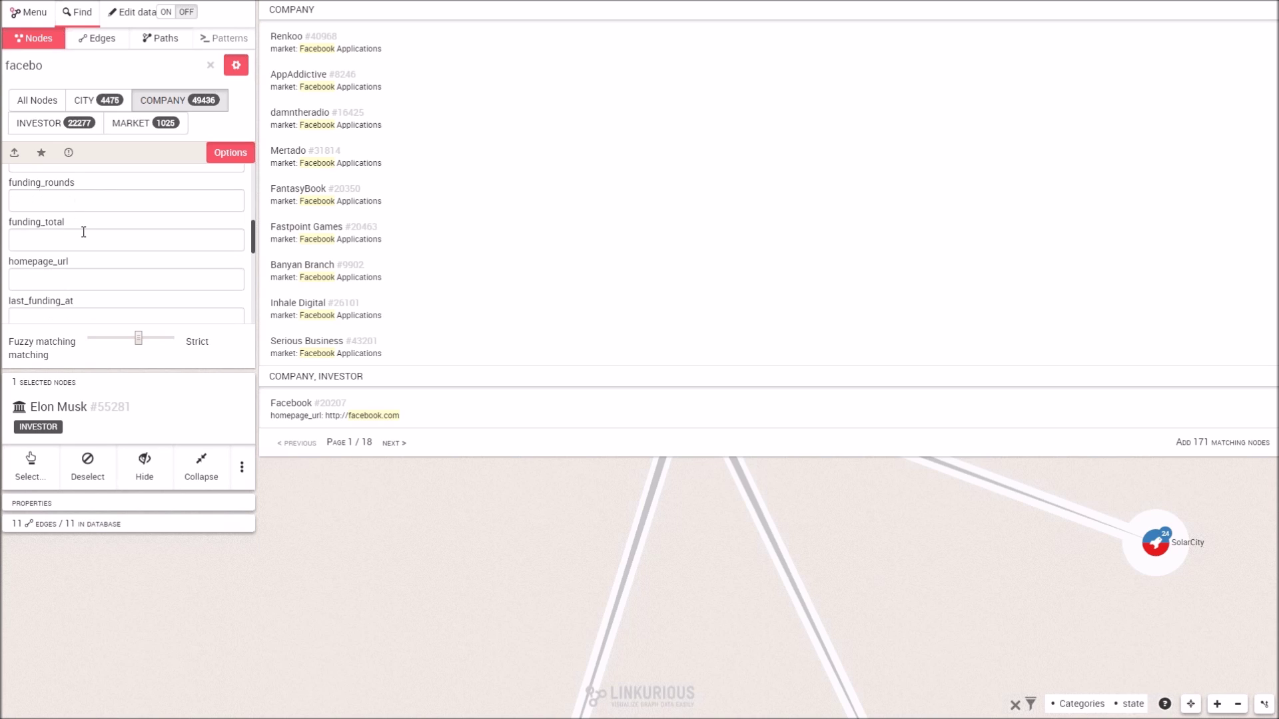
pyautogui.scroll(-4, 83, 249)
pyautogui.click(60, 219)
pyautogui.write('CA')
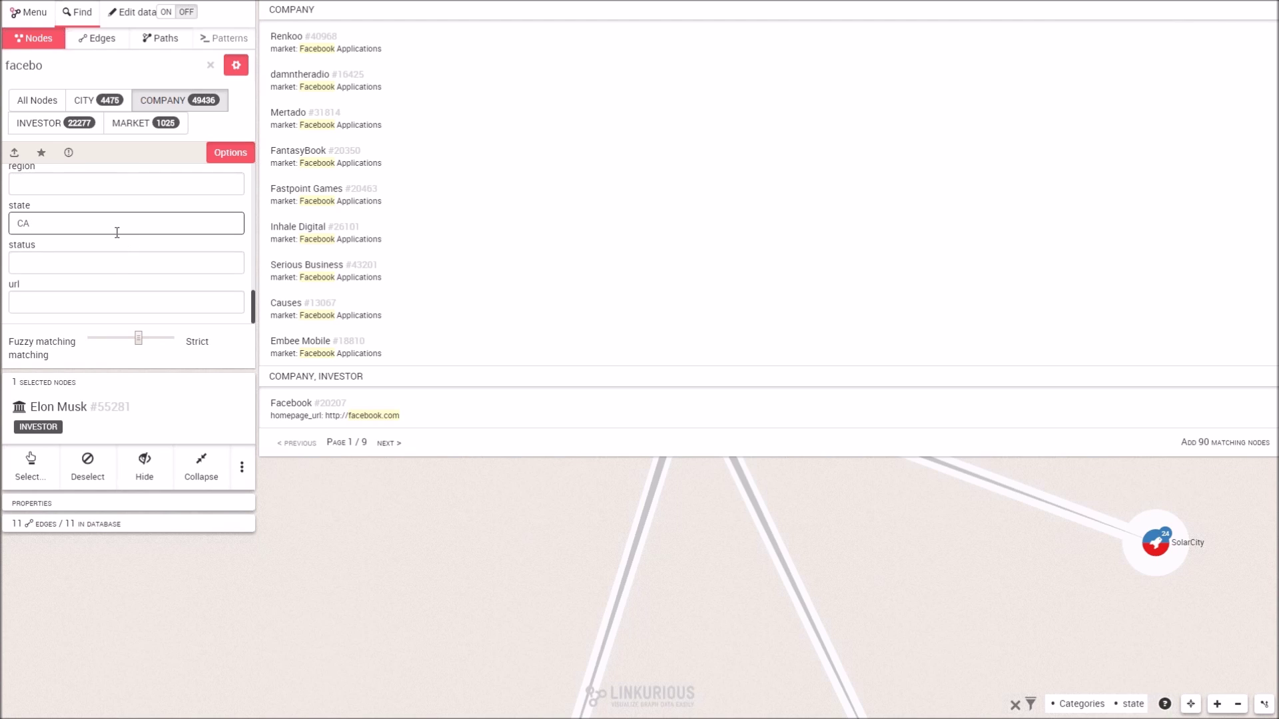
pyautogui.scroll(2, 104, 270)
pyautogui.click(93, 251)
pyautogui.write('Menlo ')
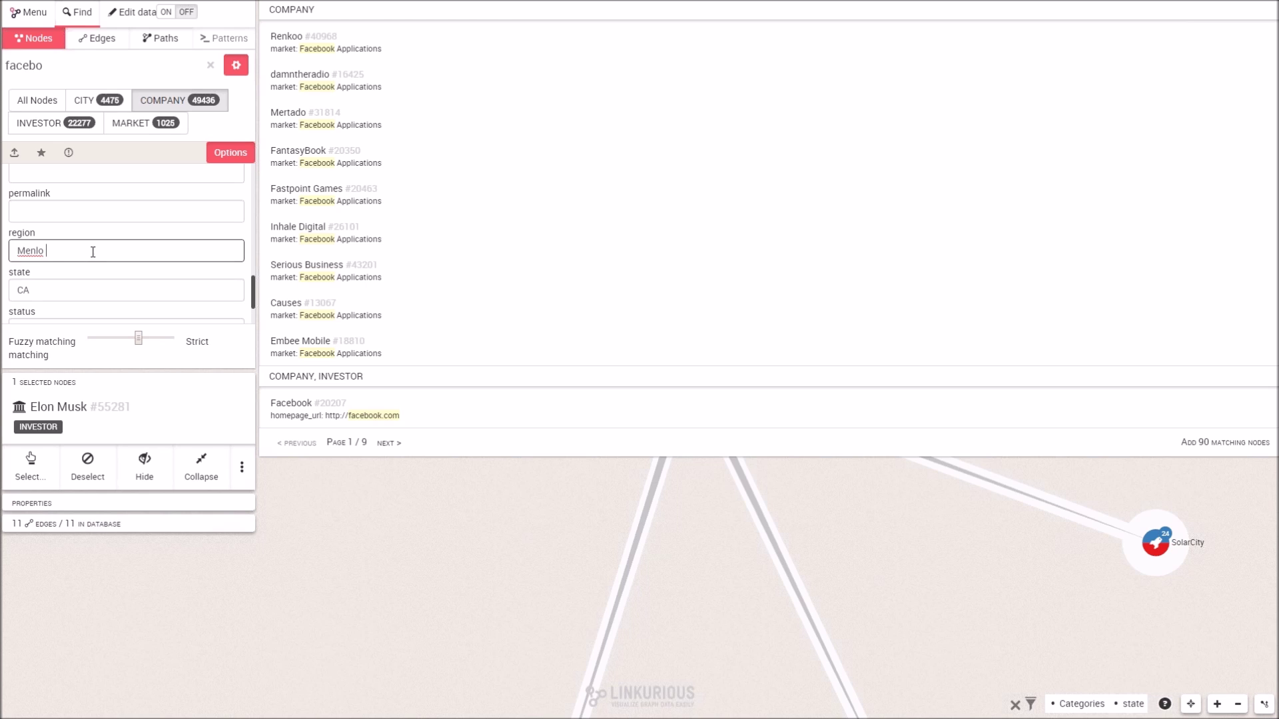
pyautogui.write('P')
pyautogui.press('BackSpace')
pyautogui.press('BackSpace')
pyautogui.press('BackSpace')
pyautogui.press('BackSpace')
pyautogui.press('BackSpace')
pyautogui.press('BackSpace')
pyautogui.press('BackSpace')
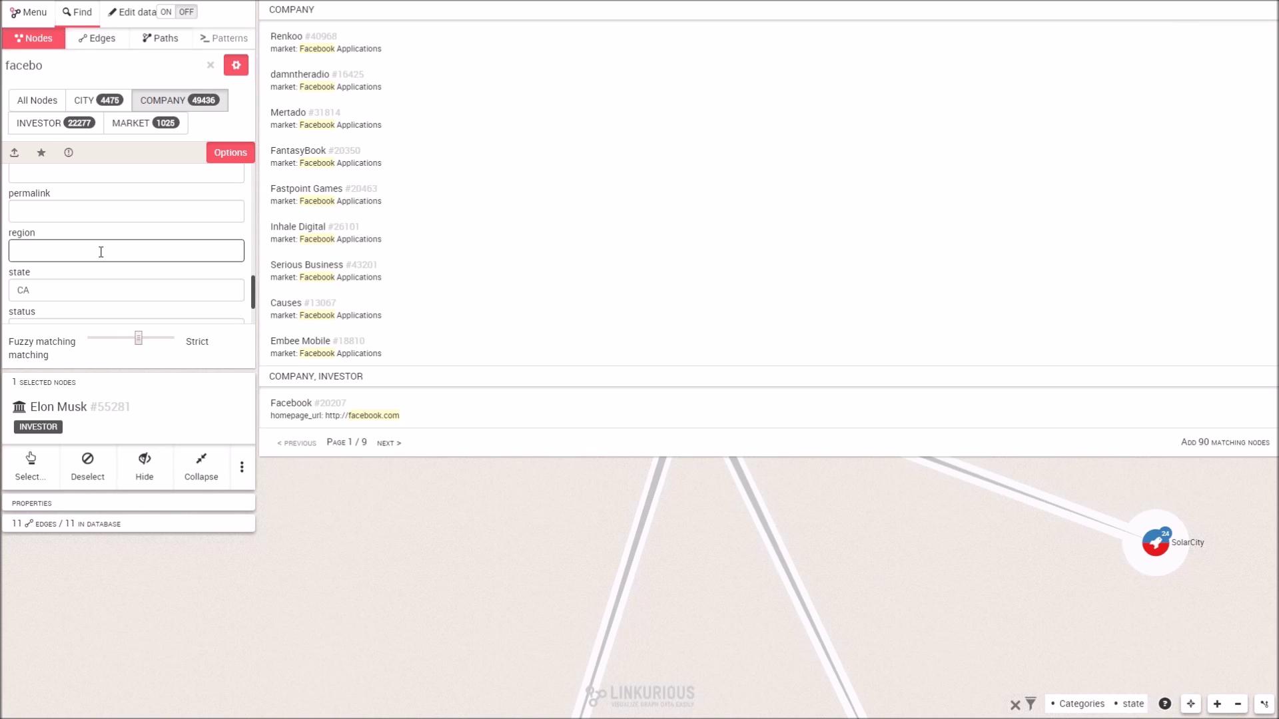
# Add the Facebook company and investor node to the graph from the search results and close the search options.
pyautogui.click(298, 412)
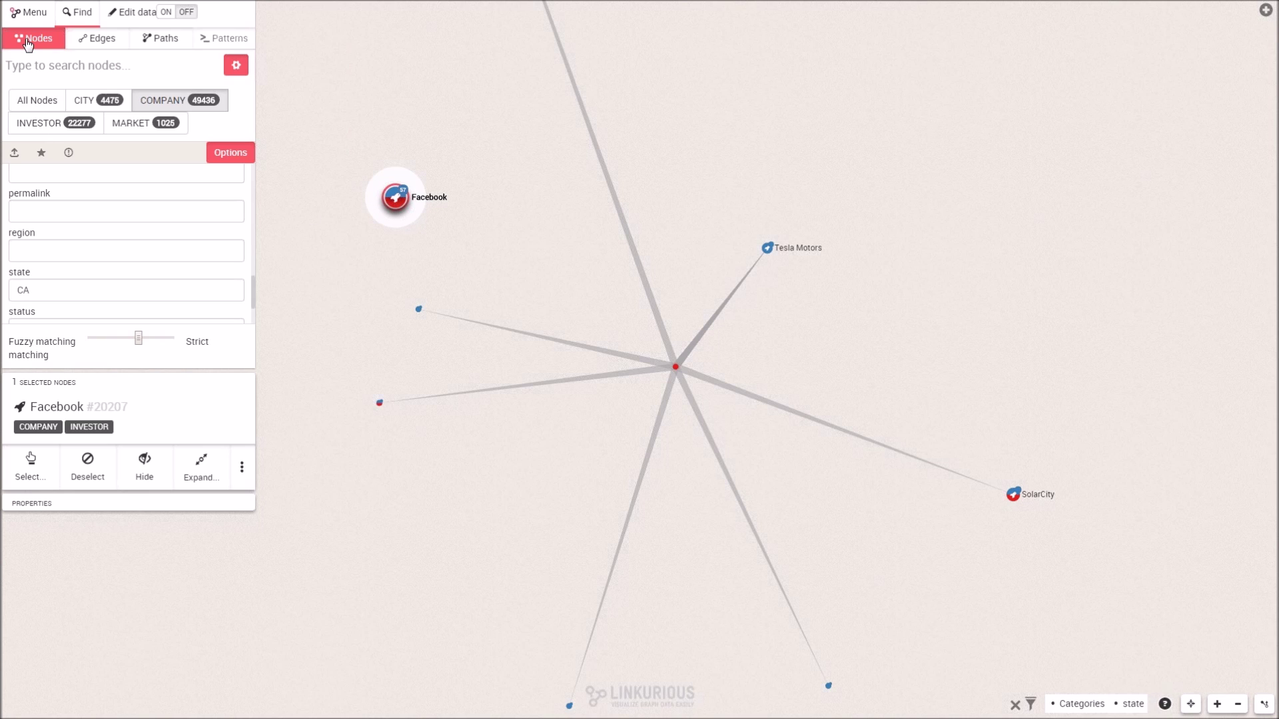
pyautogui.click(242, 154)
pyautogui.click(235, 65)
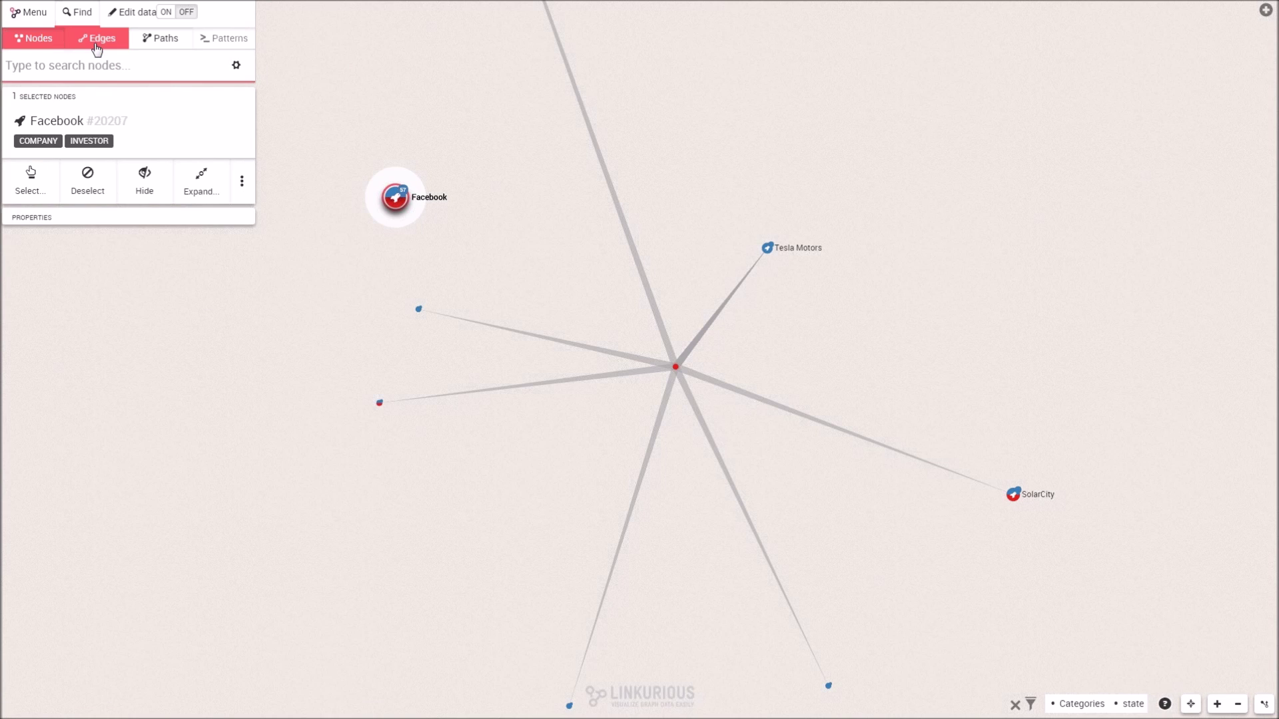
# Find the shortest paths from the starting node Facebook to the destination node Elon Musk.
pyautogui.click(155, 41)
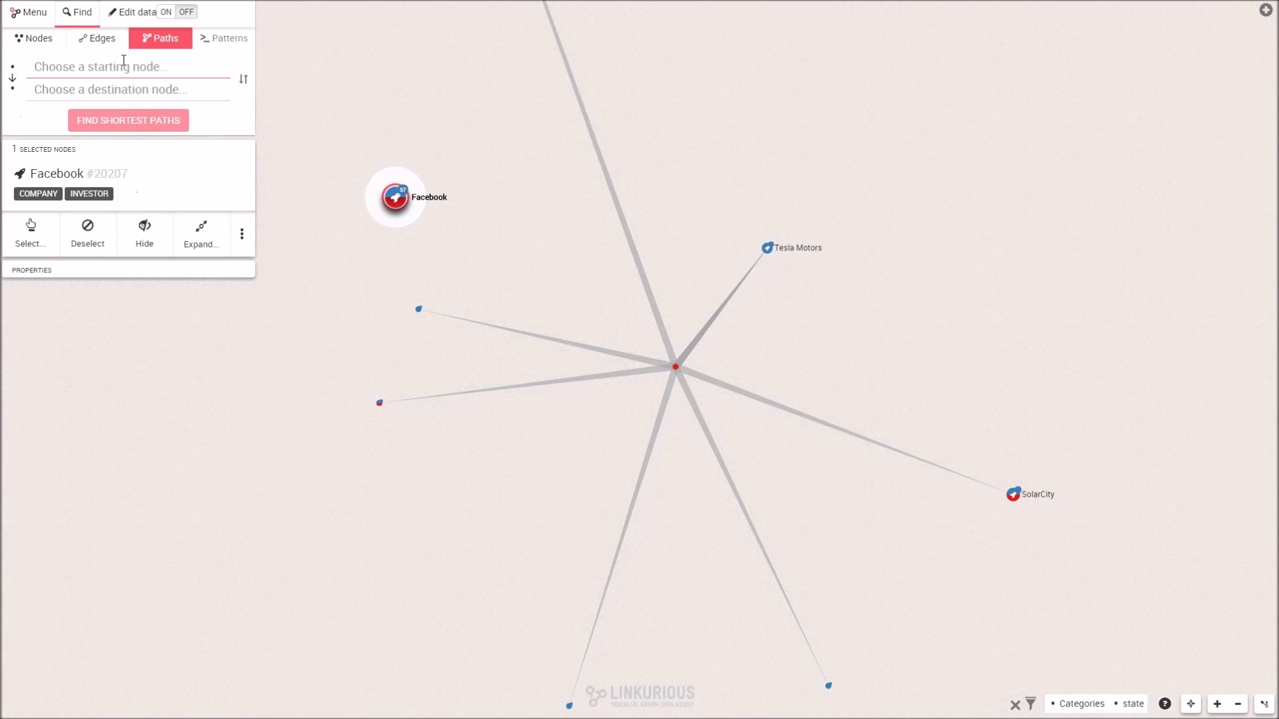
pyautogui.write('f')
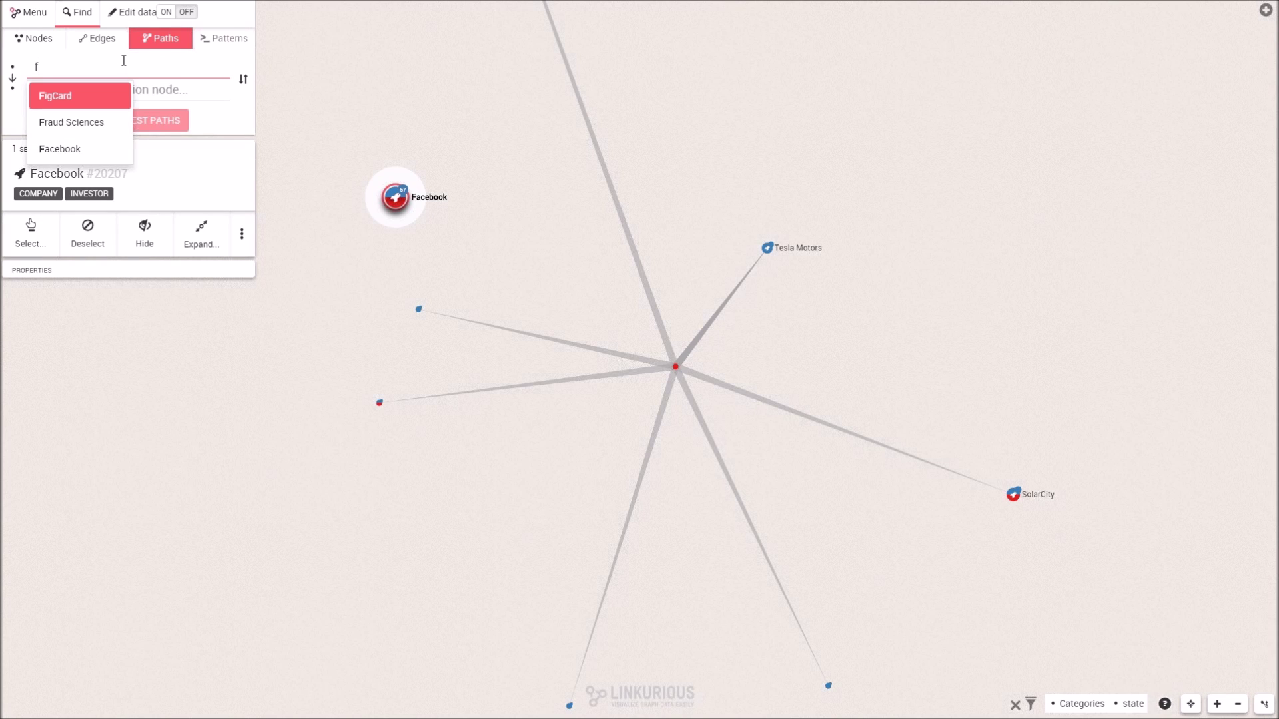
pyautogui.write('ace')
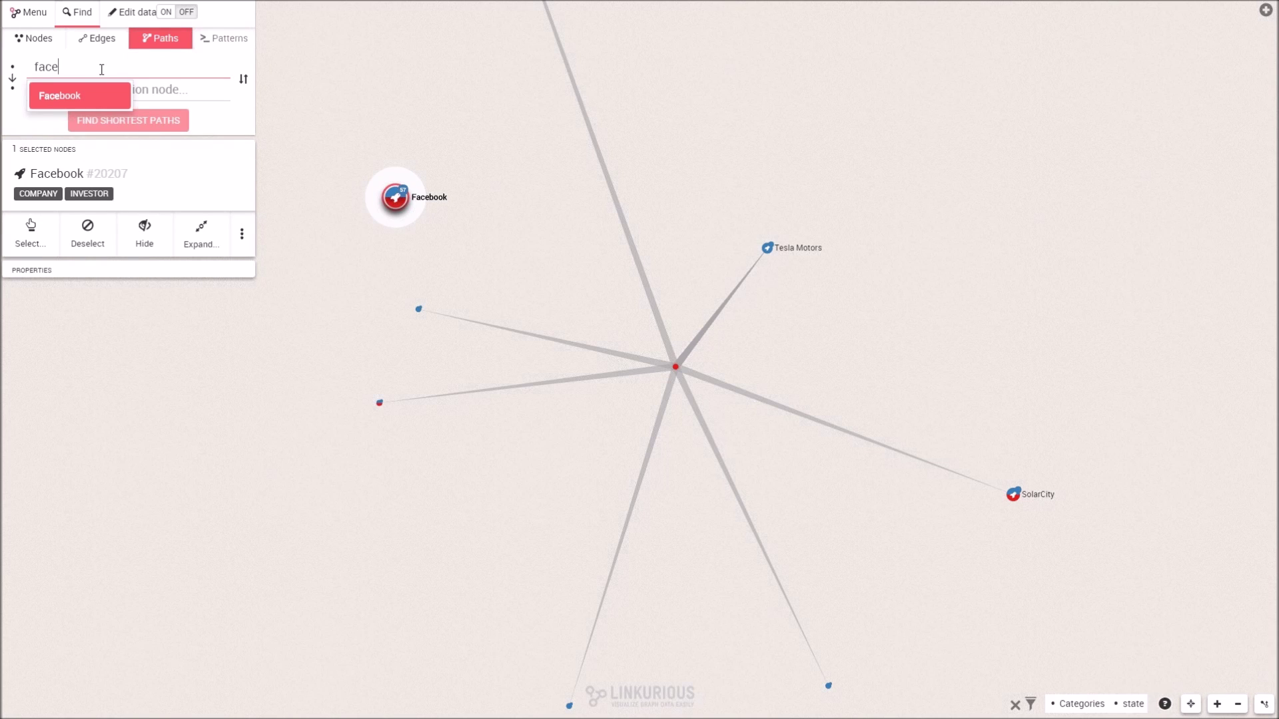
pyautogui.click(57, 93)
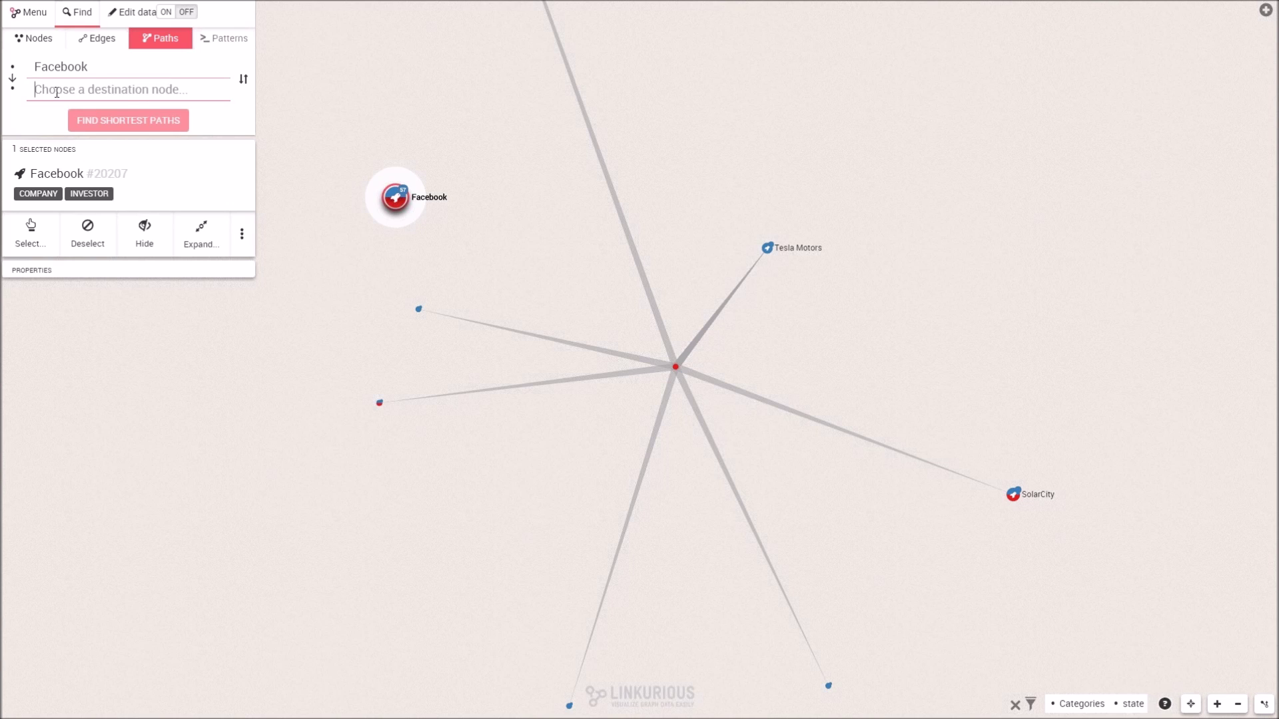
pyautogui.write('elon')
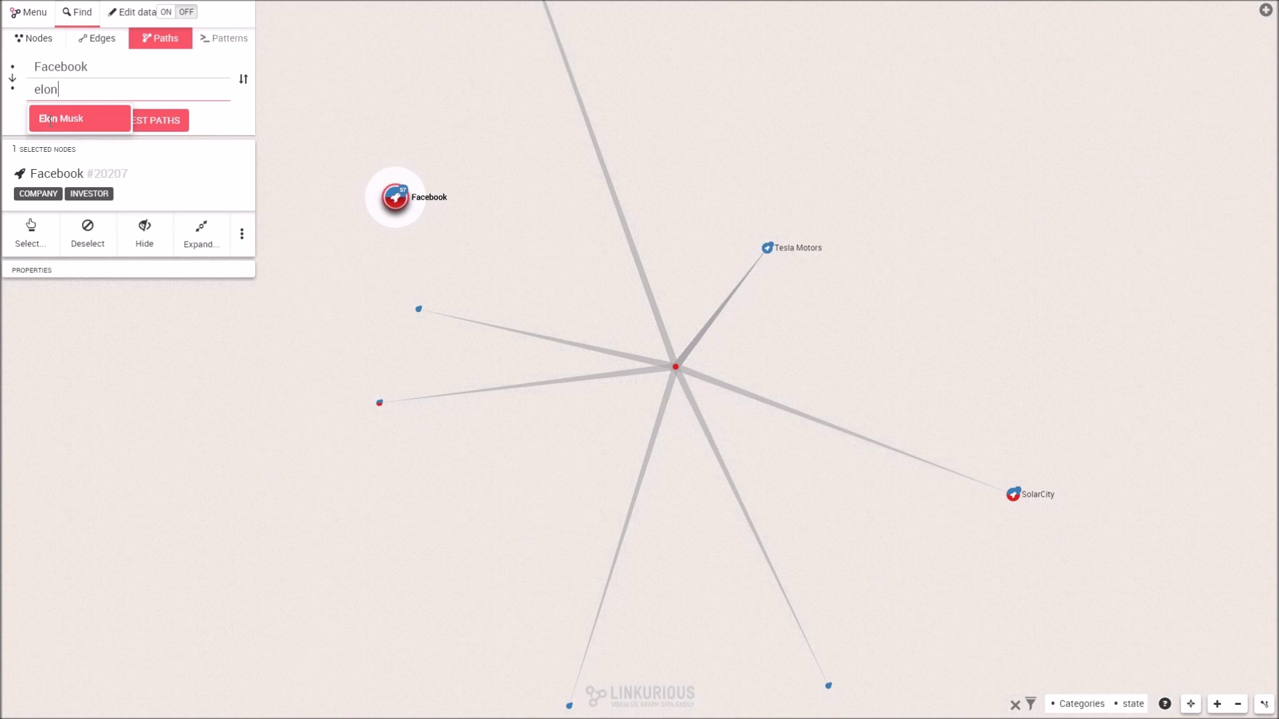
pyautogui.click(50, 120)
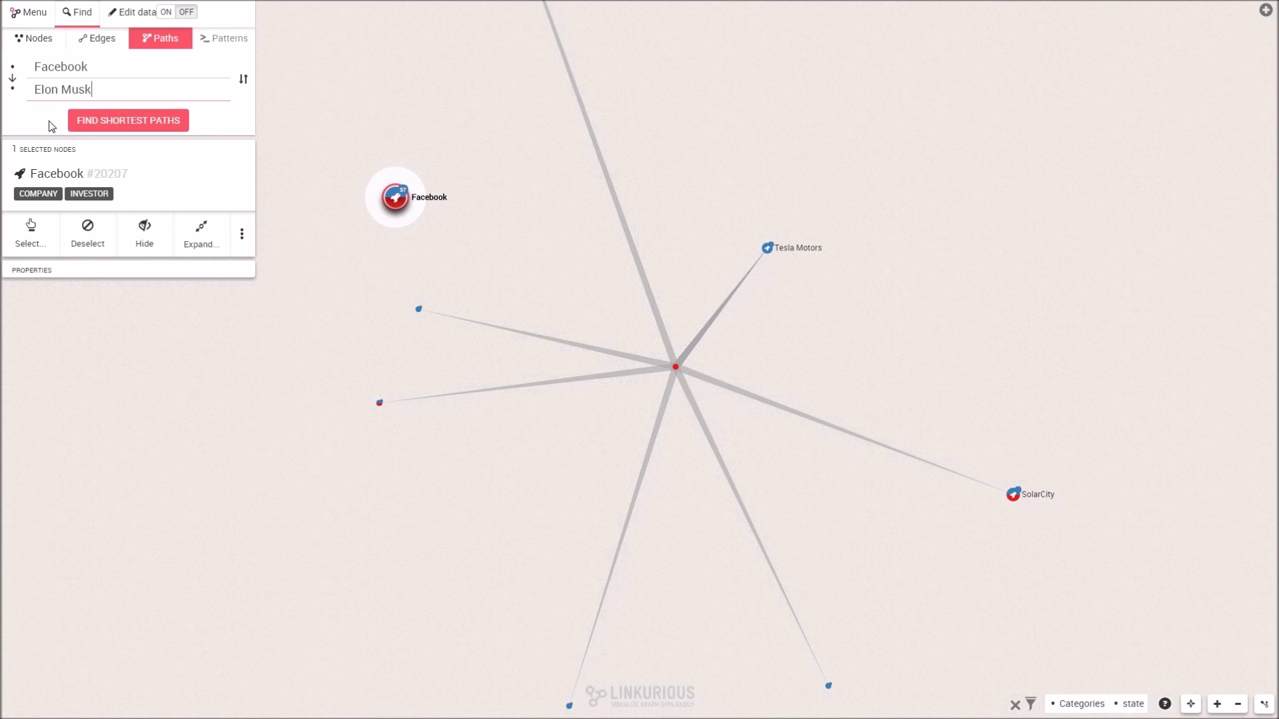
pyautogui.click(119, 127)
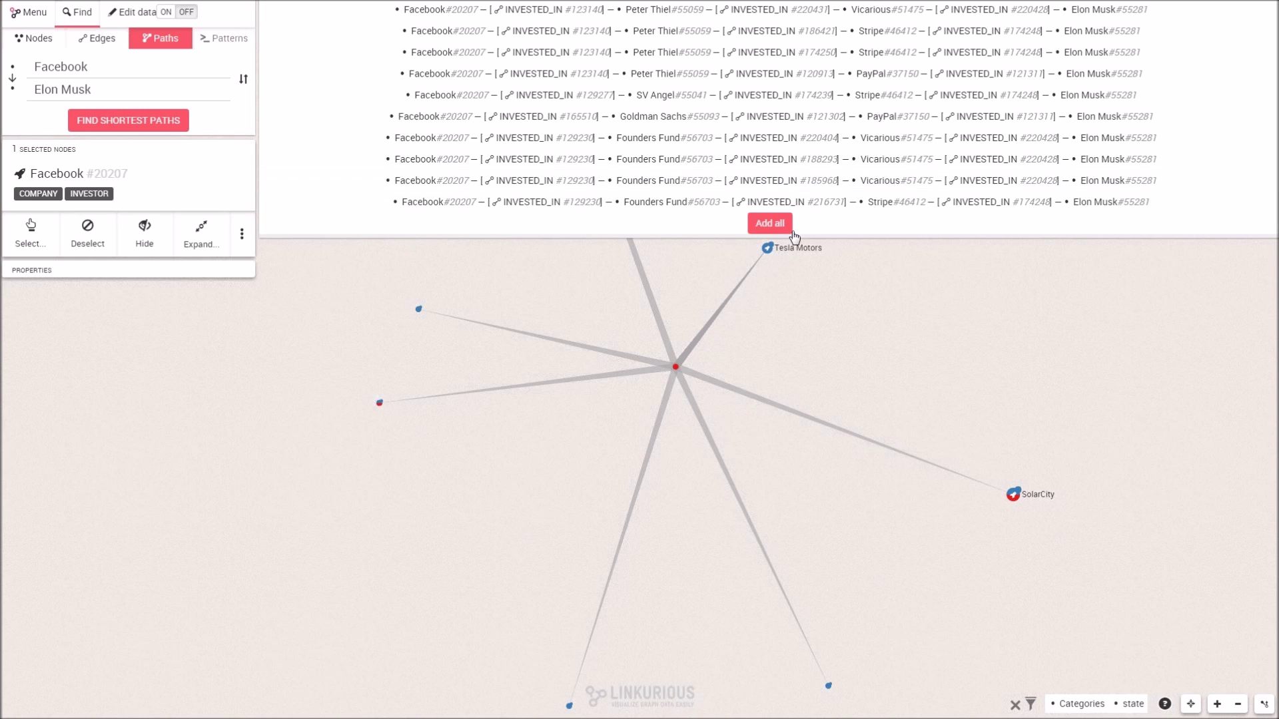
# Add the path through Peter Thiel and Stripe to the graph and inspect its nodes and edges.
pyautogui.click(780, 33)
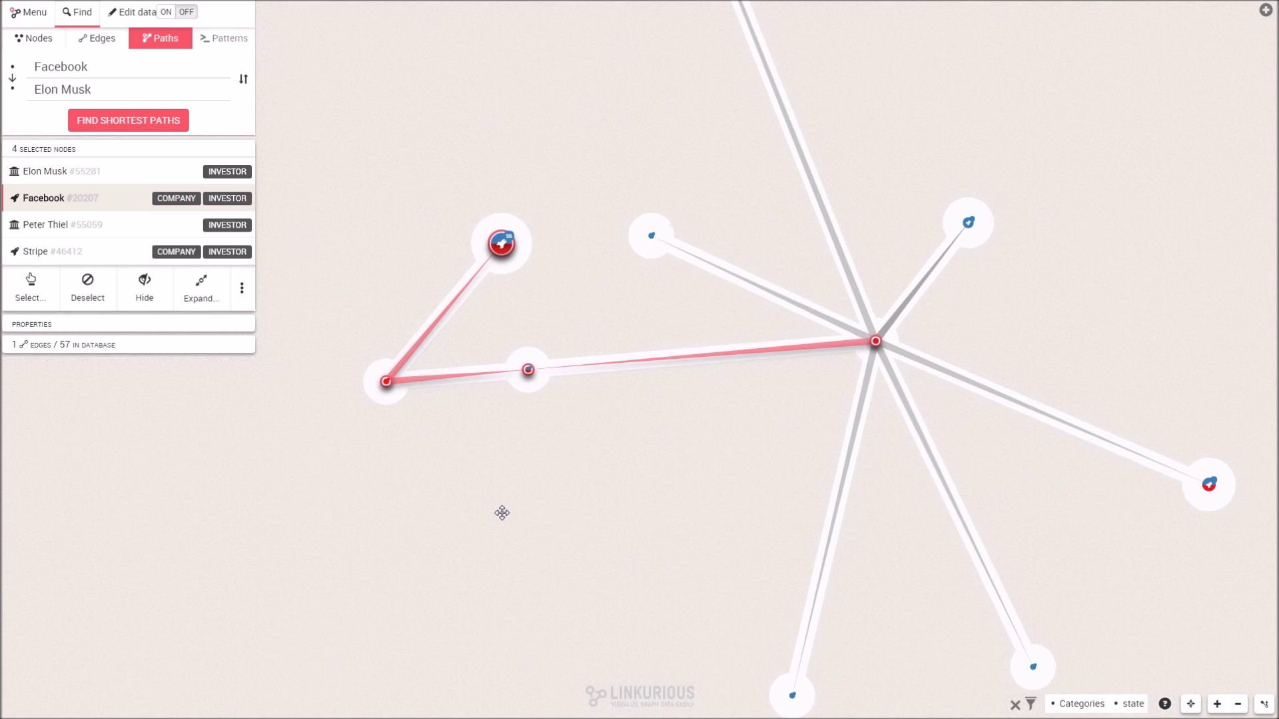
pyautogui.scroll(2, 502, 513)
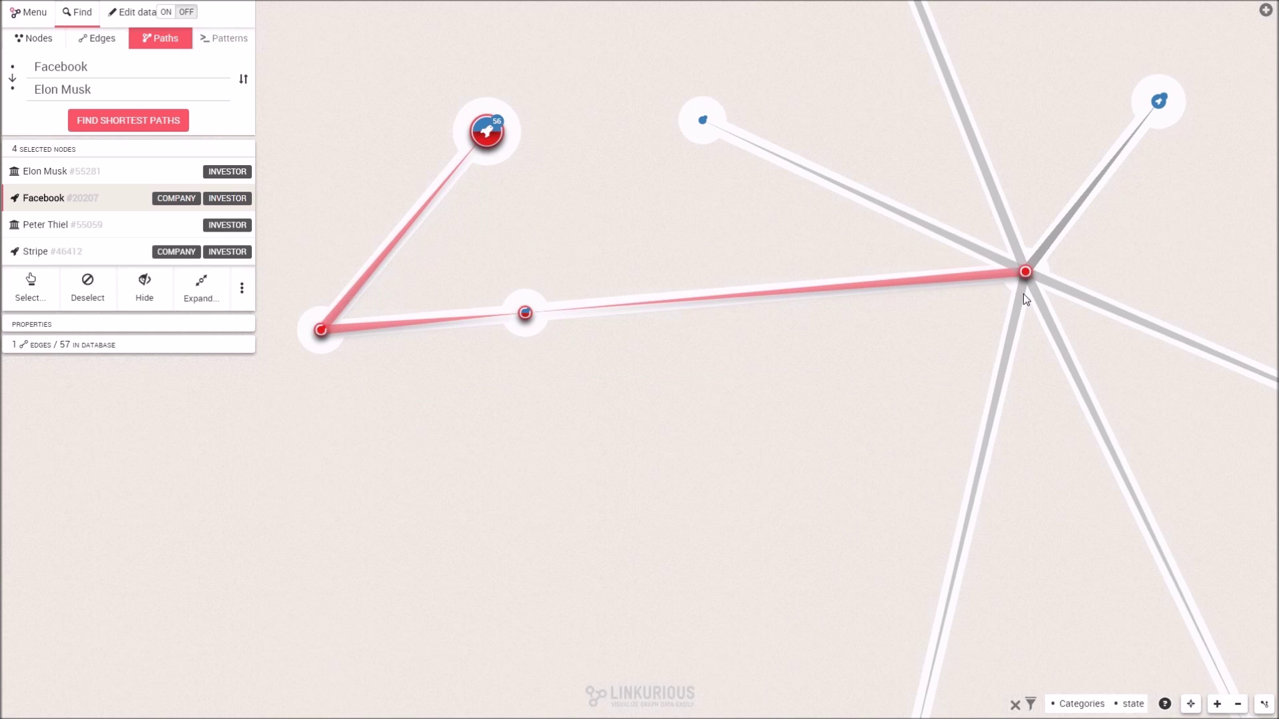
pyautogui.scroll(2, 1020, 296)
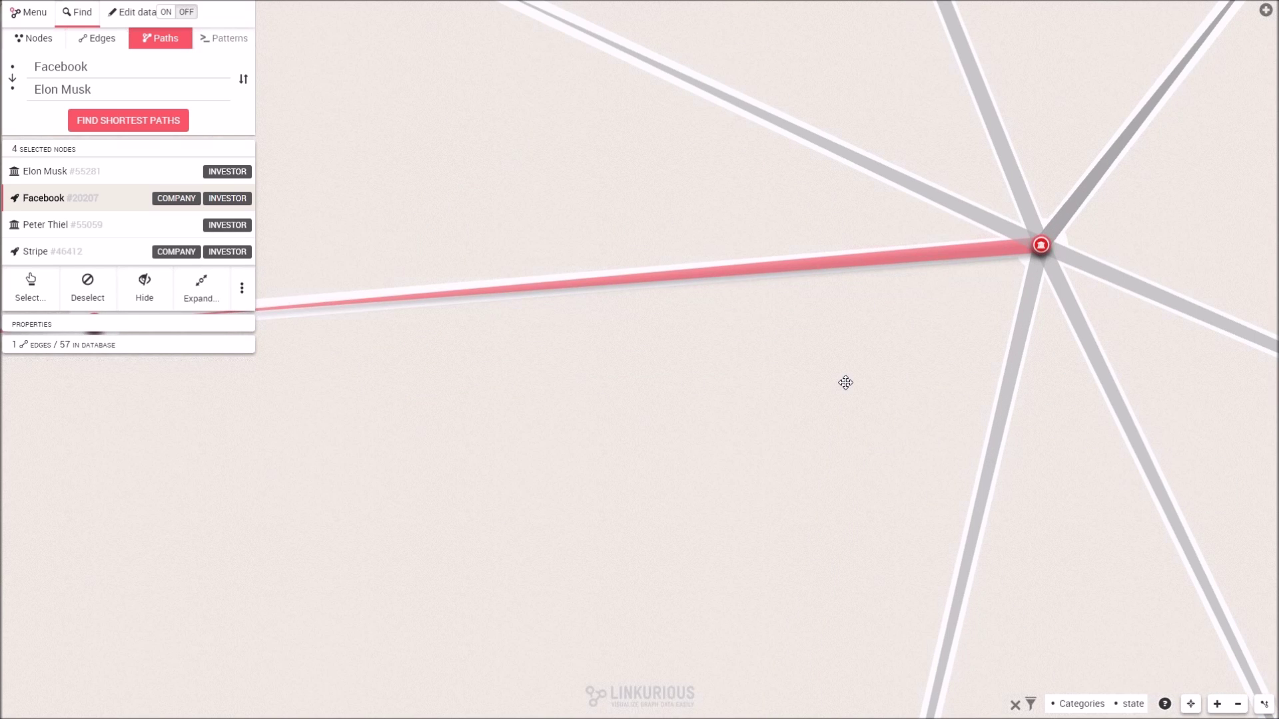
pyautogui.scroll(-2, 845, 382)
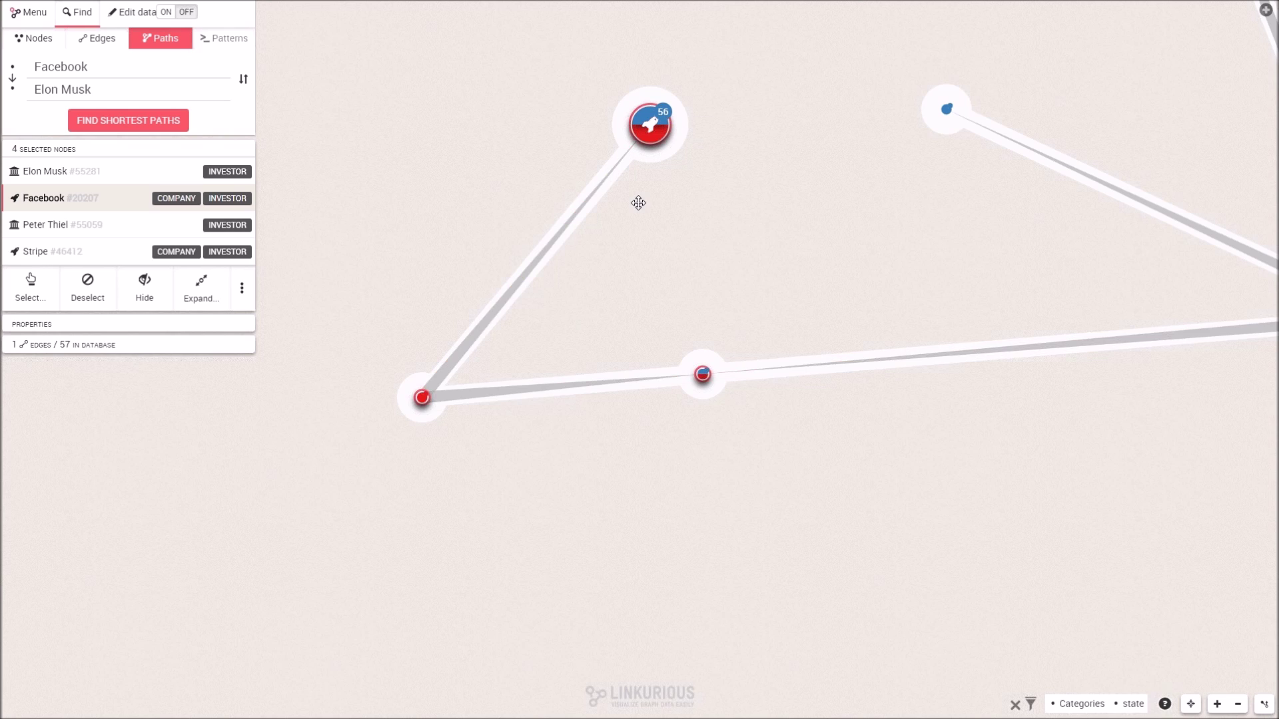
# Close the path search options and turn on data editing for the graph.
pyautogui.scroll(2, 639, 203)
pyautogui.scroll(-2, 749, 459)
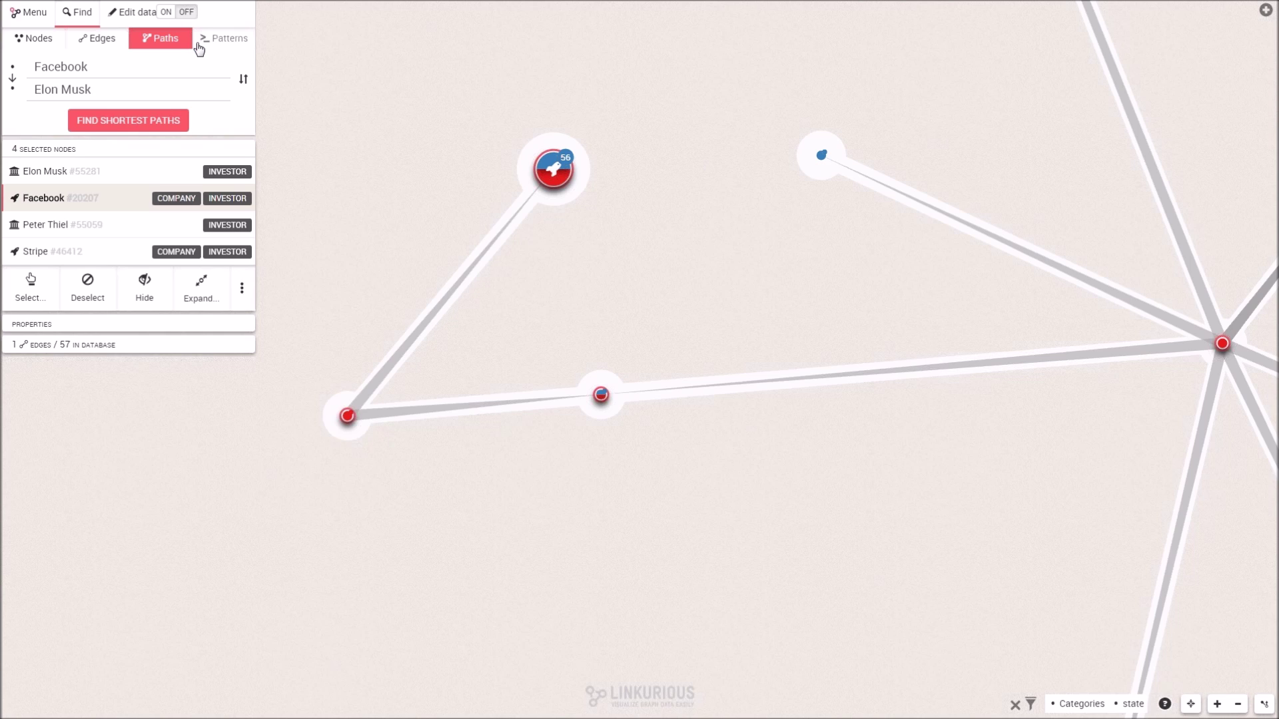
pyautogui.click(83, 22)
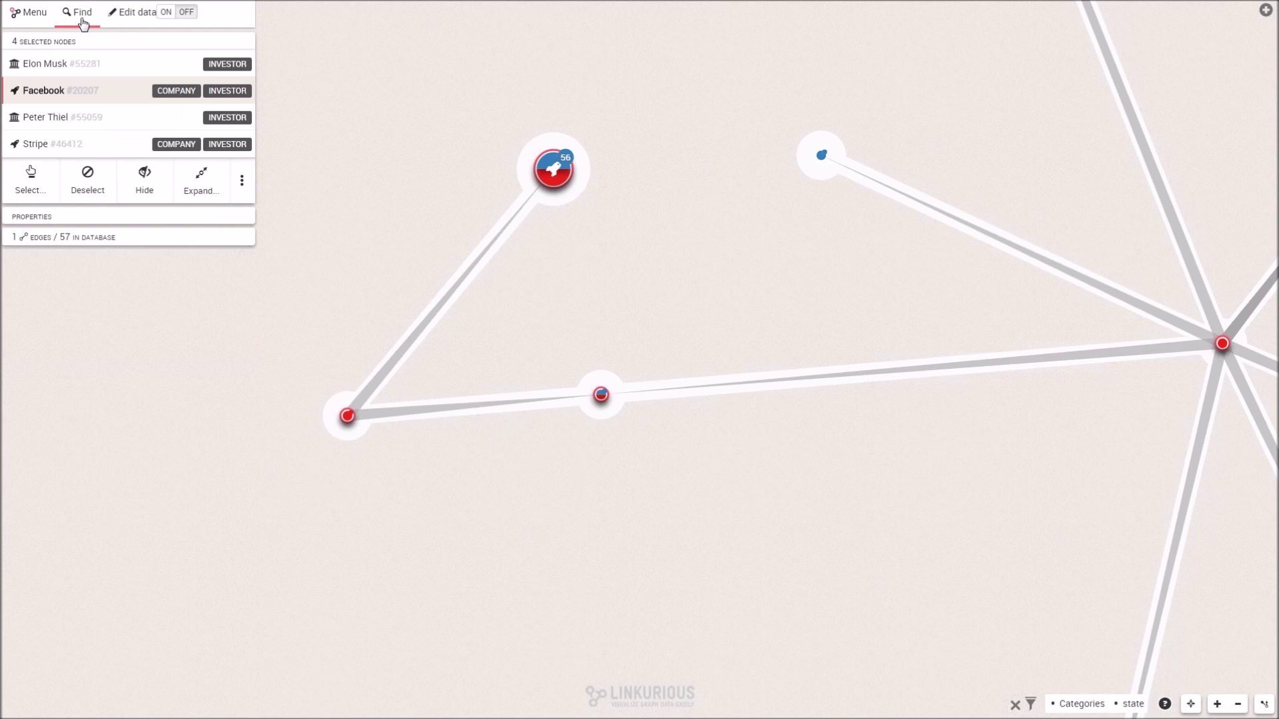
pyautogui.click(86, 45)
pyautogui.click(165, 13)
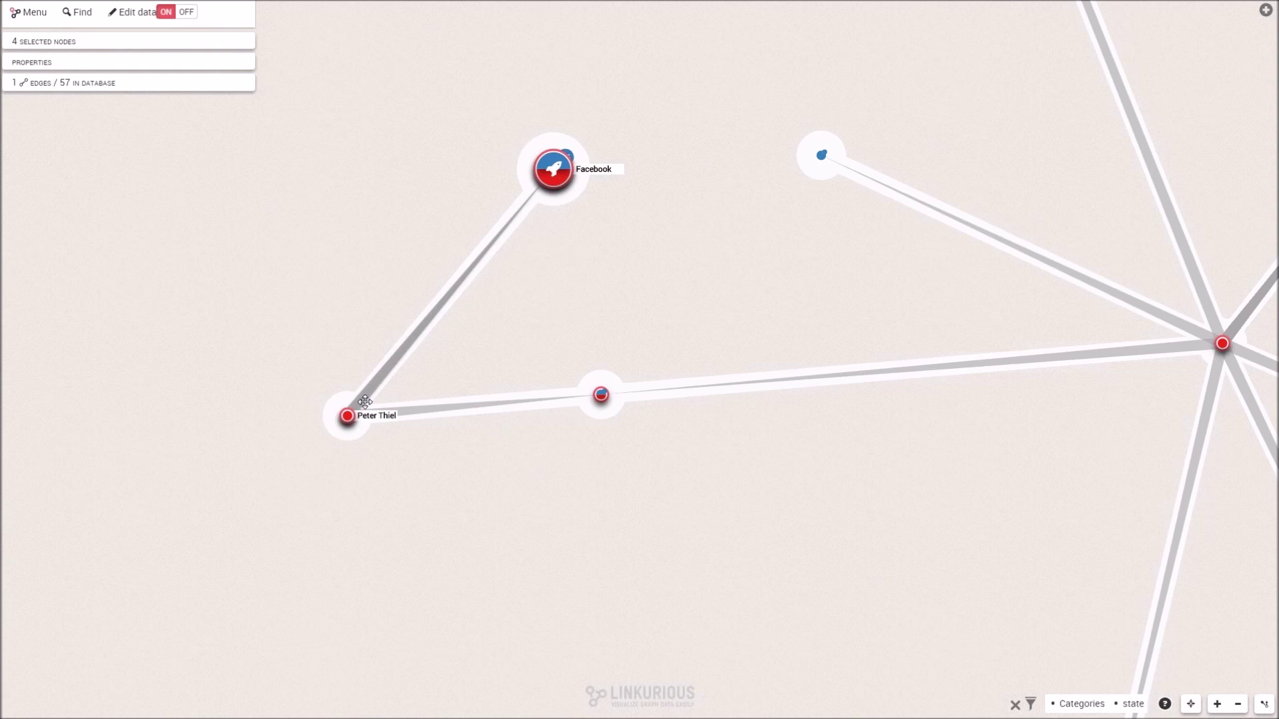
# Clear the current selection and set the Stripe node's country property to FRA.
pyautogui.press('Escape')
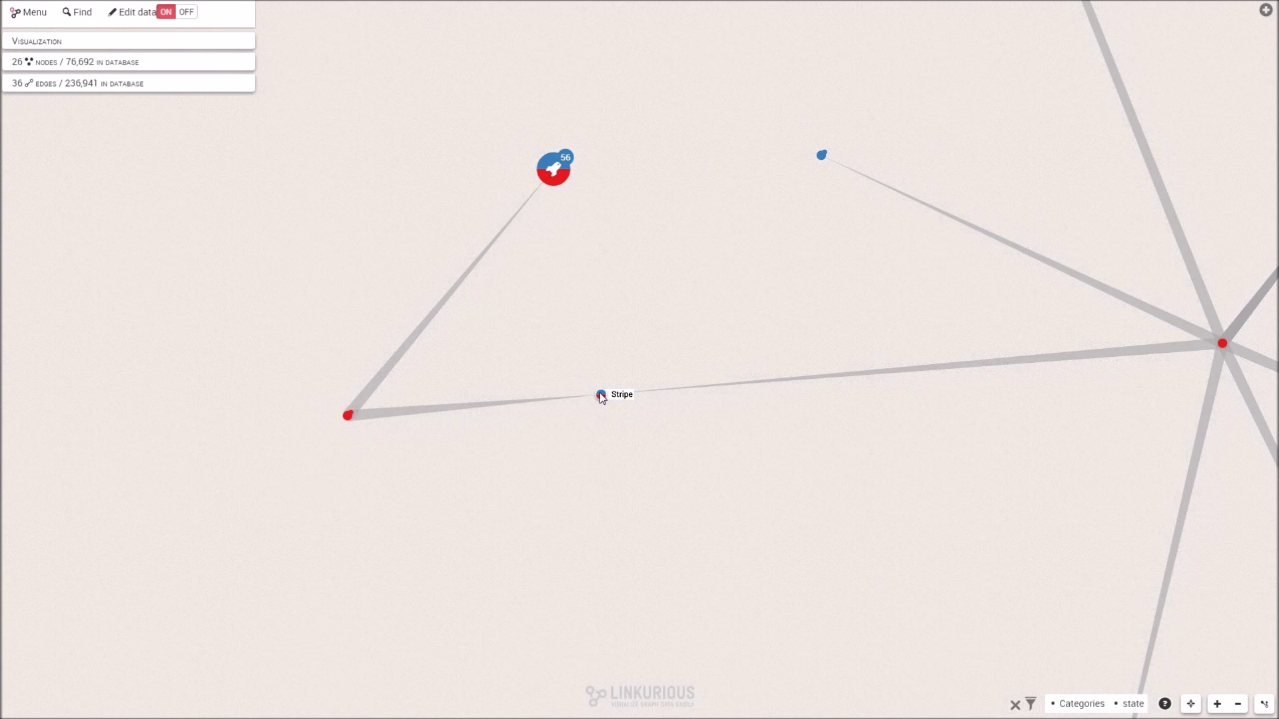
pyautogui.click(600, 396)
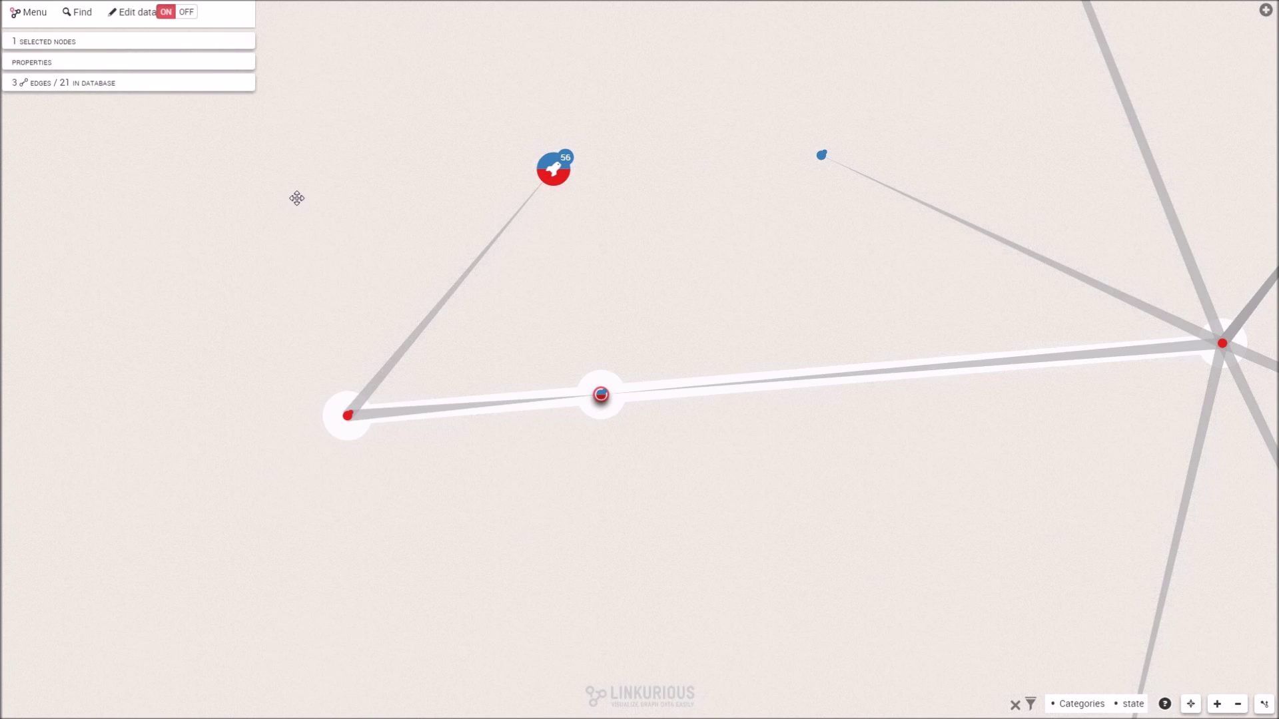
pyautogui.click(48, 65)
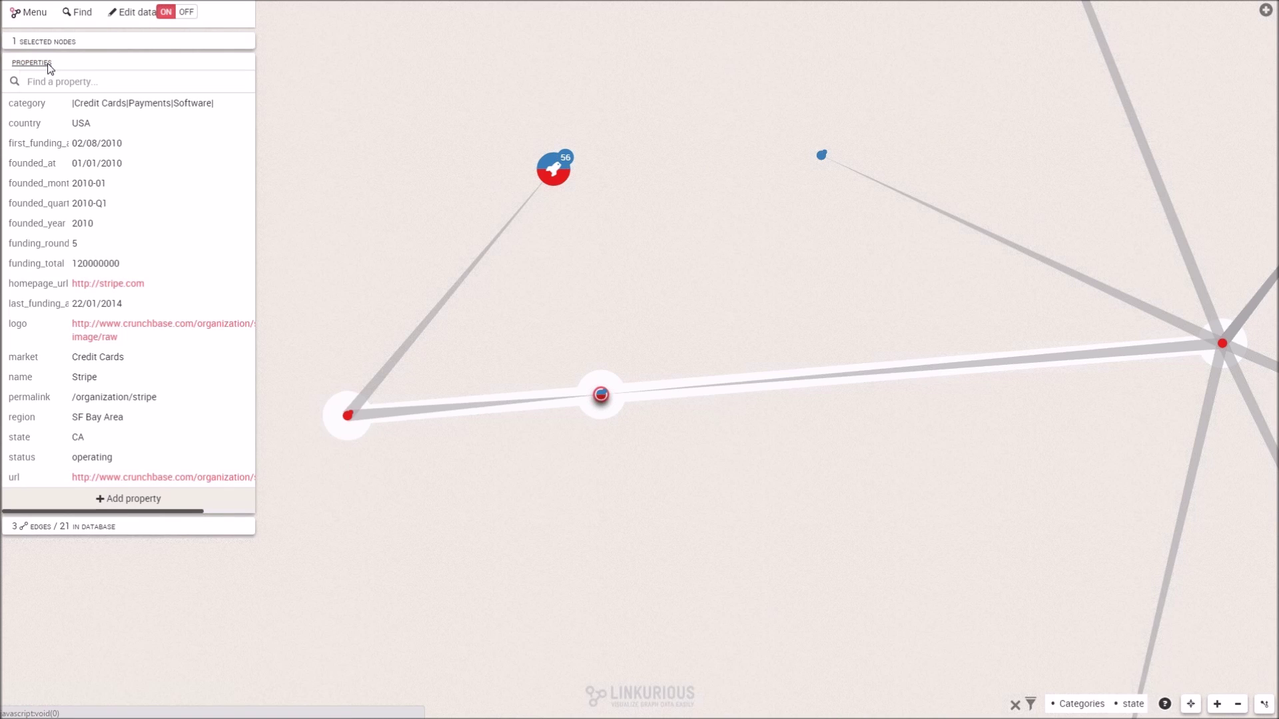
pyautogui.moveTo(80, 102)
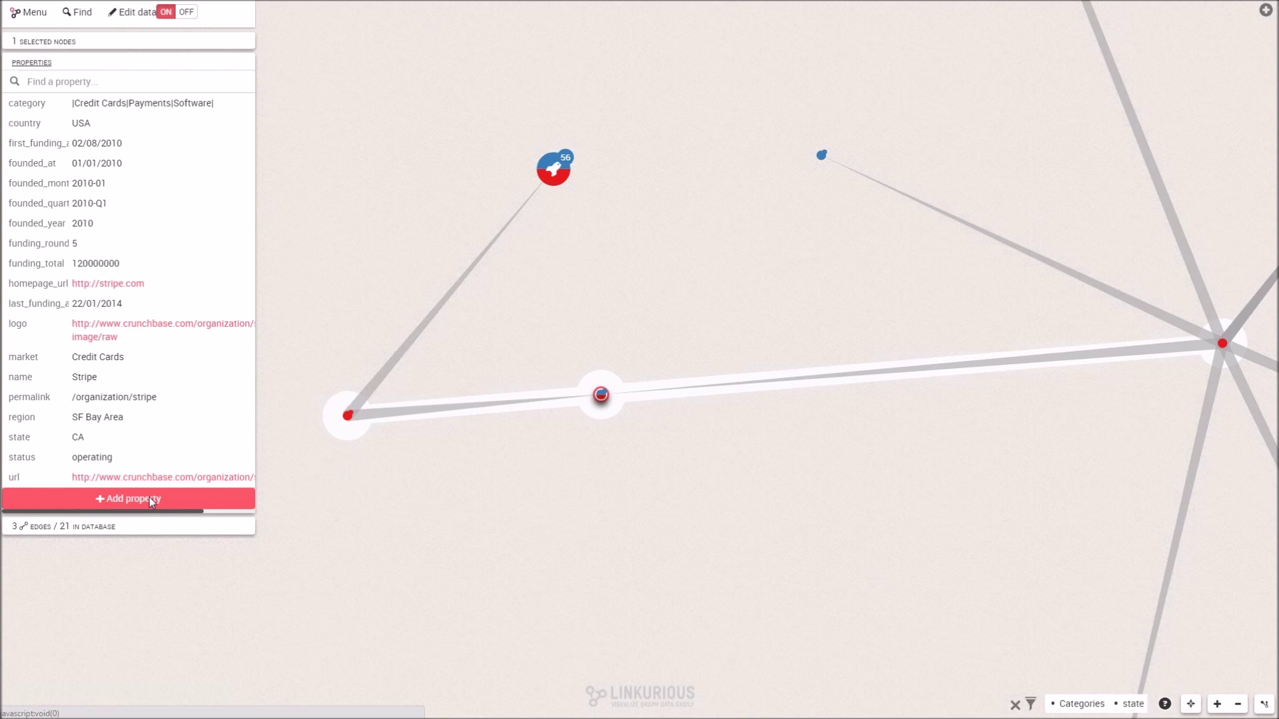
pyautogui.moveTo(185, 128)
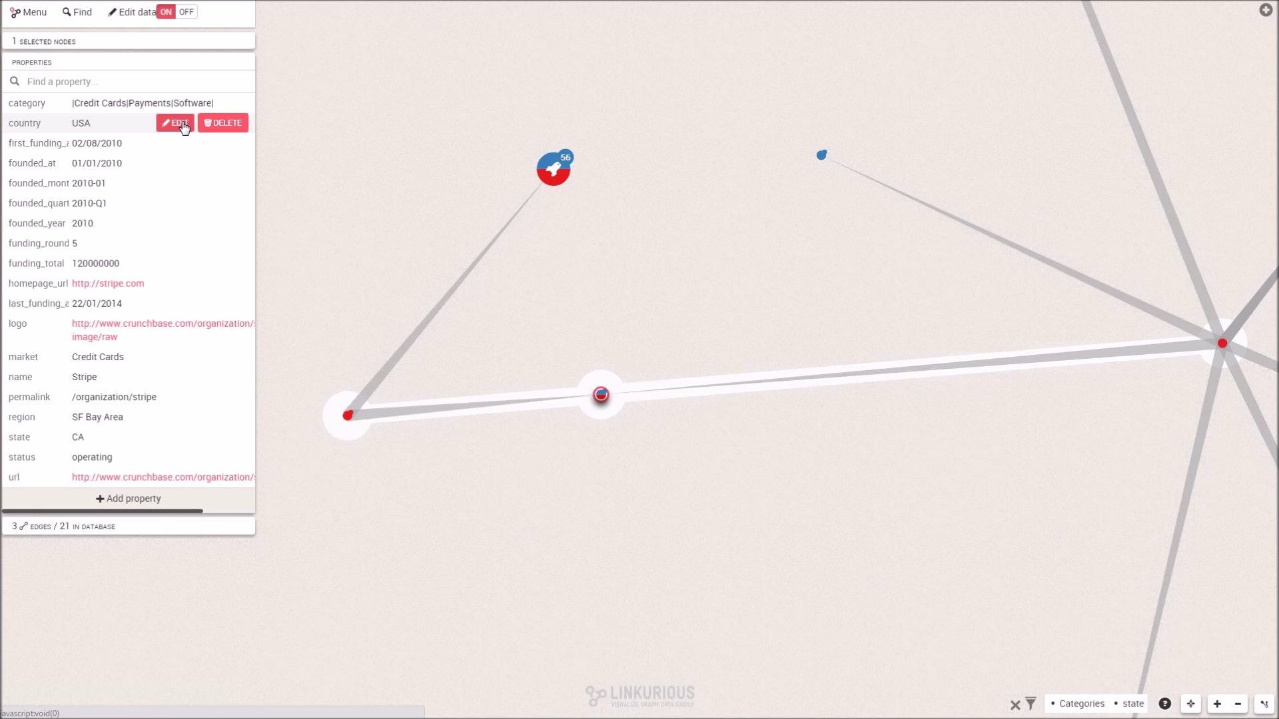
pyautogui.click(175, 123)
pyautogui.write('FRA')
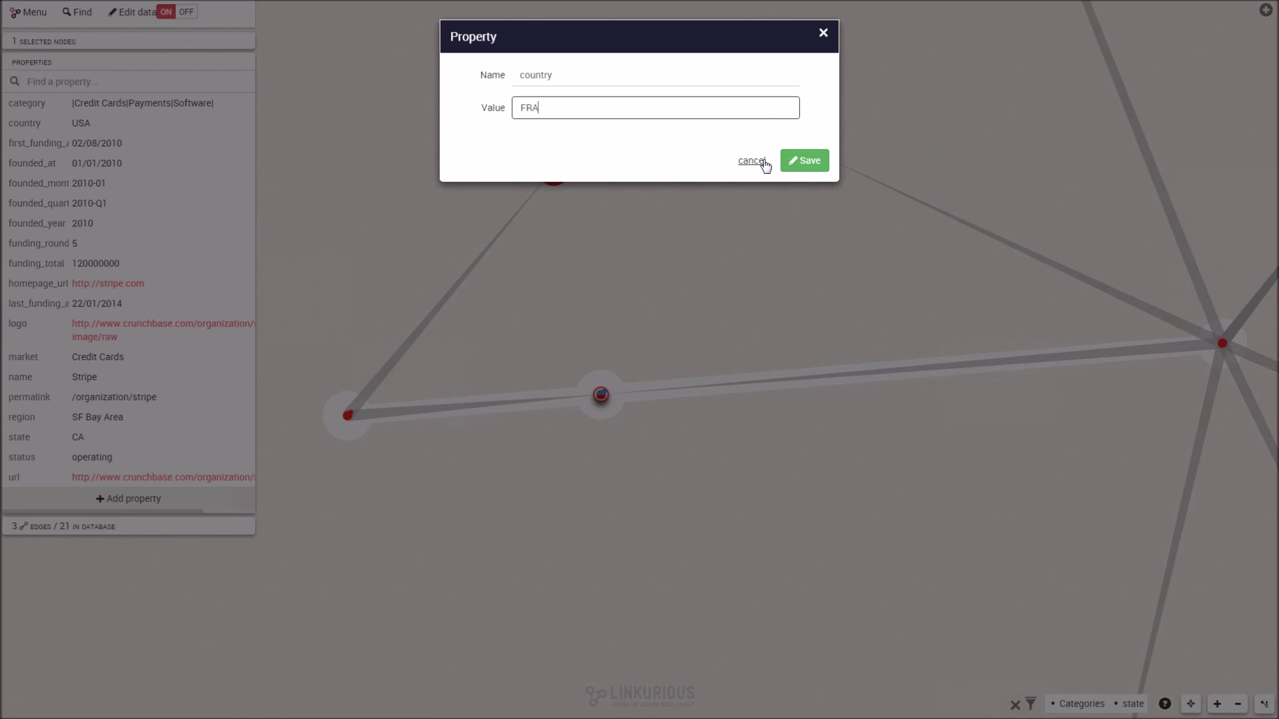
pyautogui.click(789, 168)
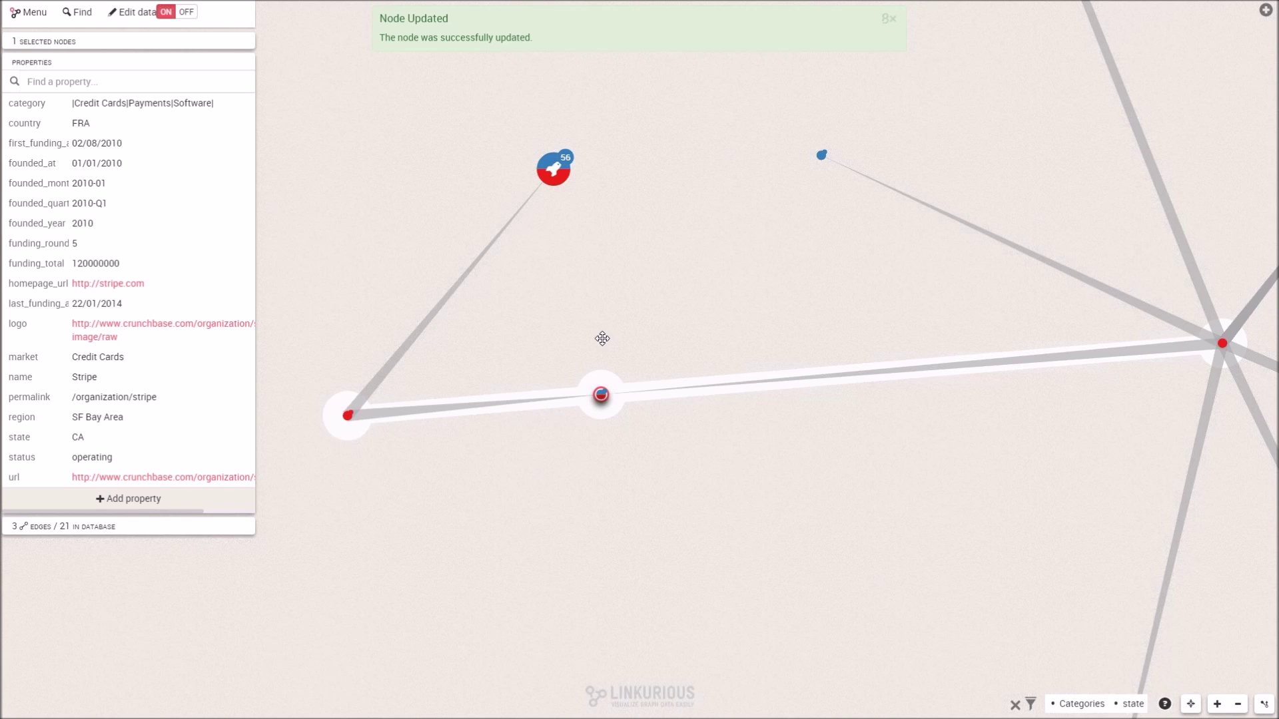
pyautogui.moveTo(96, 124)
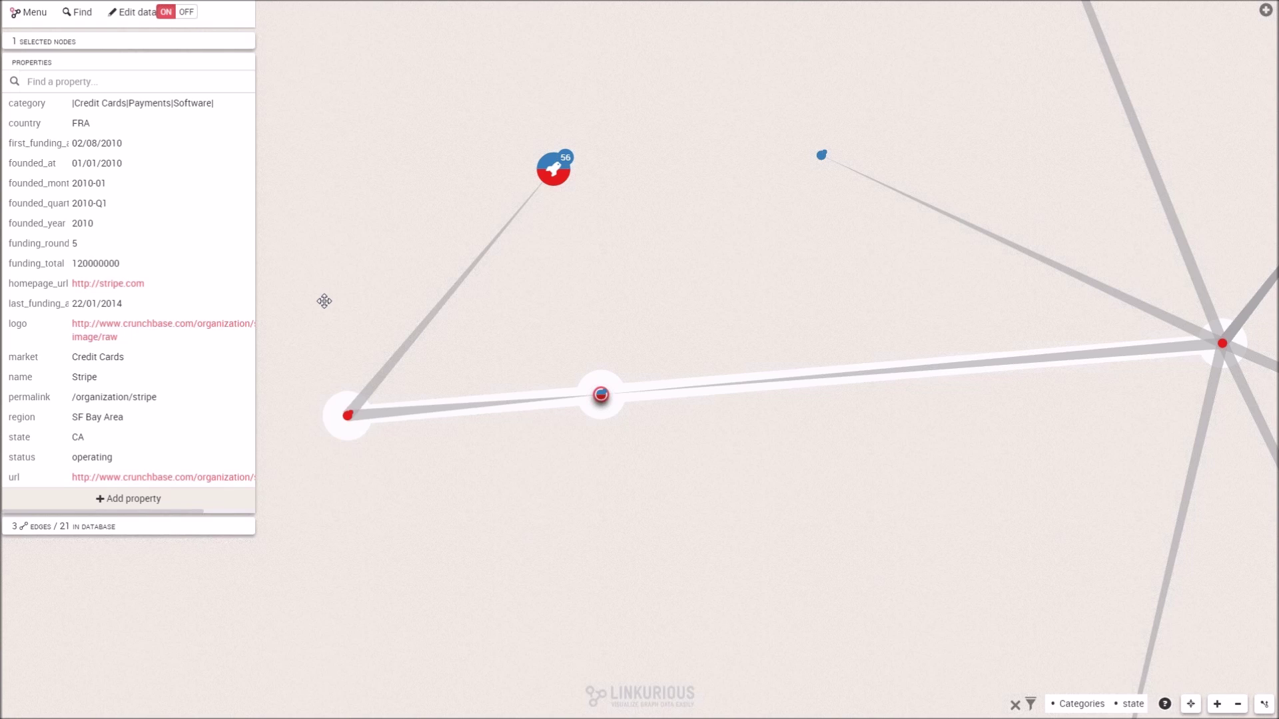
# Look over the canvas commands for creating nodes and edges, and dismiss them without choosing one.
pyautogui.rightClick(377, 128)
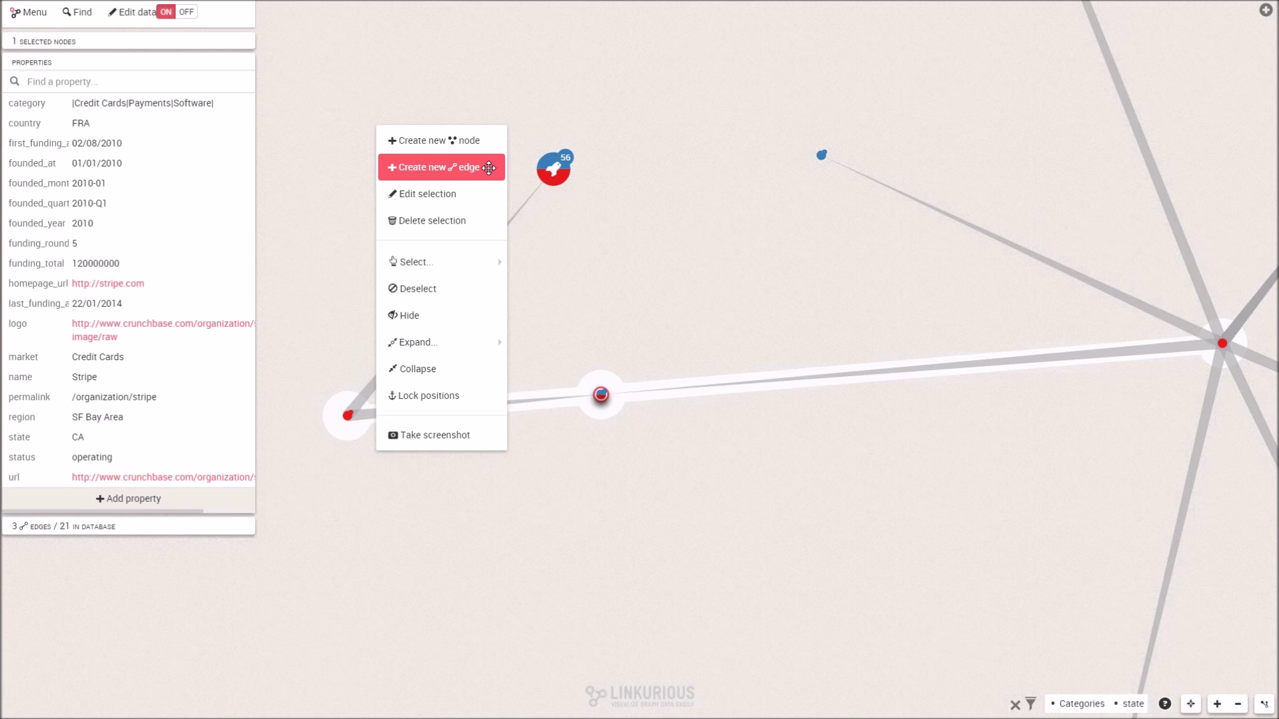
pyautogui.click(623, 222)
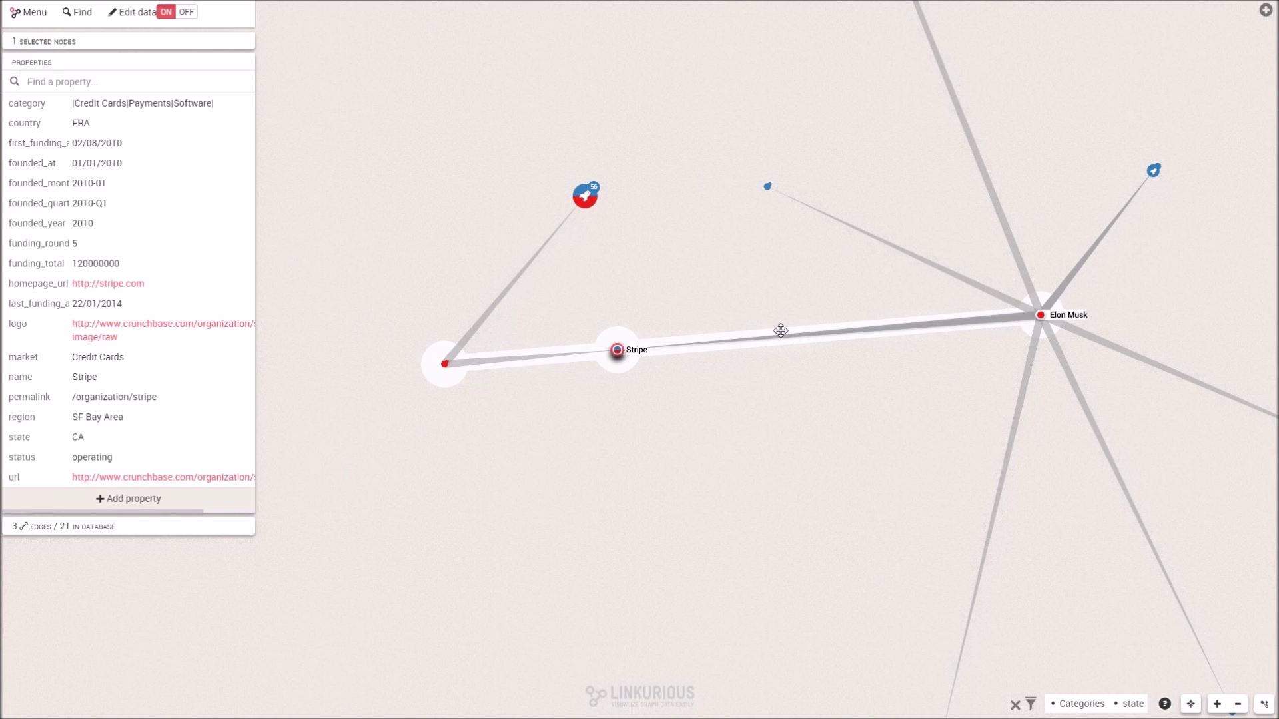
pyautogui.press('F11')
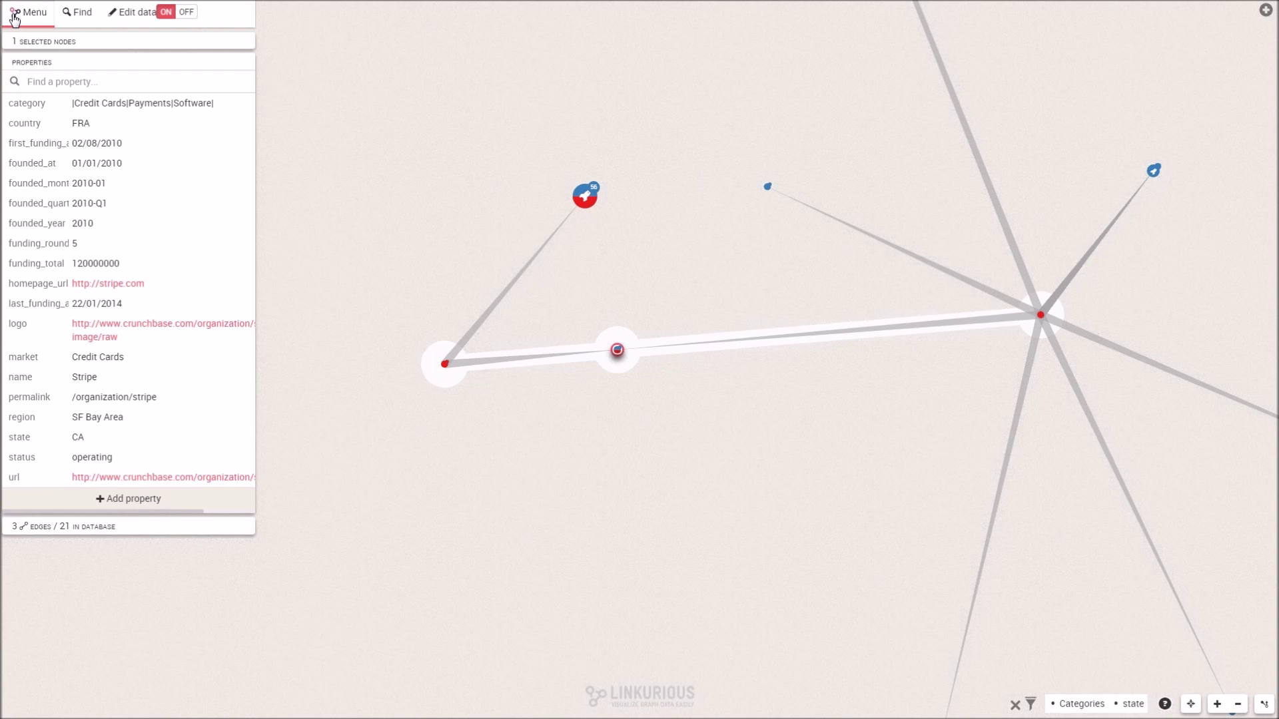
# Review the visualization's data and image export options, set the image zoom level to 0.39, and close without exporting.
pyautogui.click(15, 20)
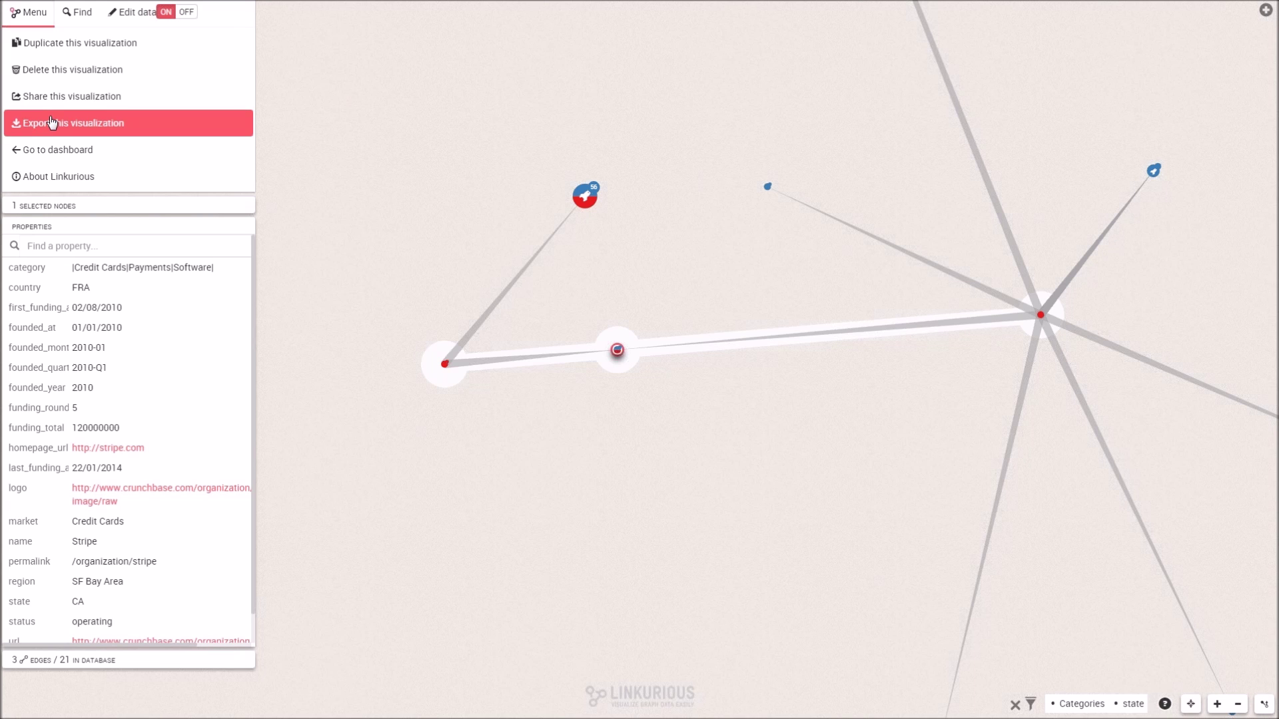
pyautogui.click(52, 123)
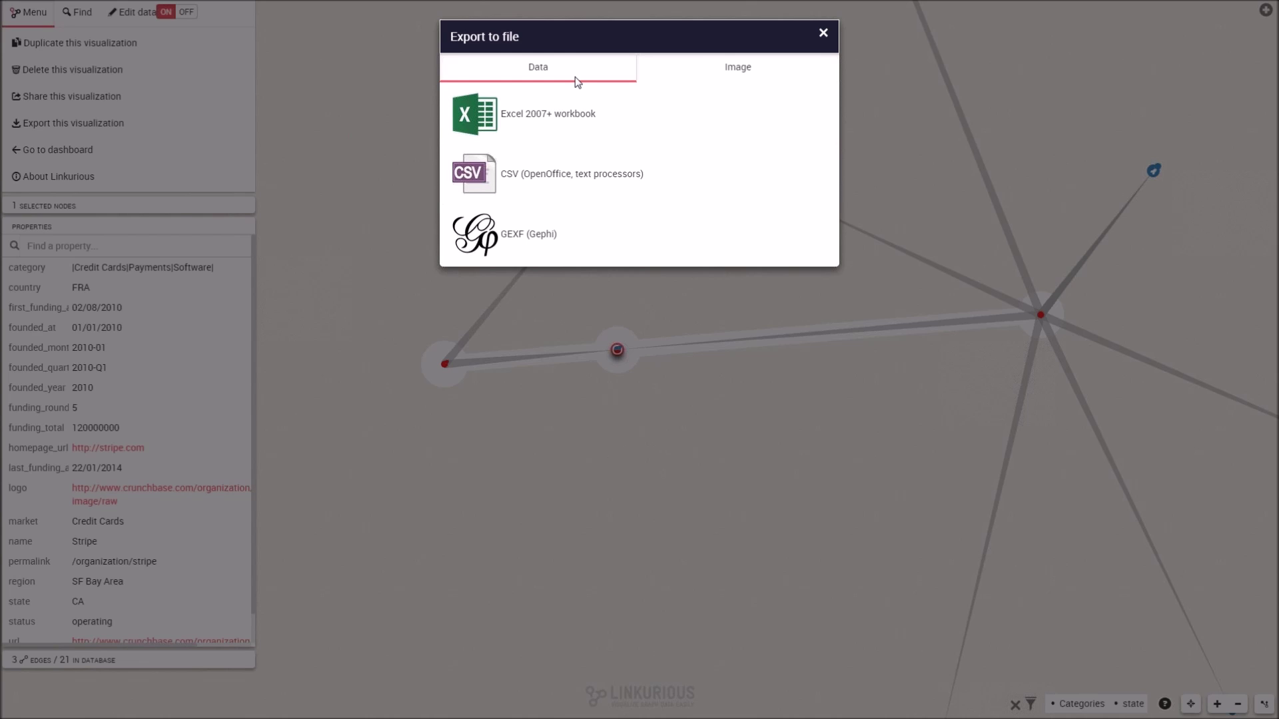
pyautogui.click(694, 76)
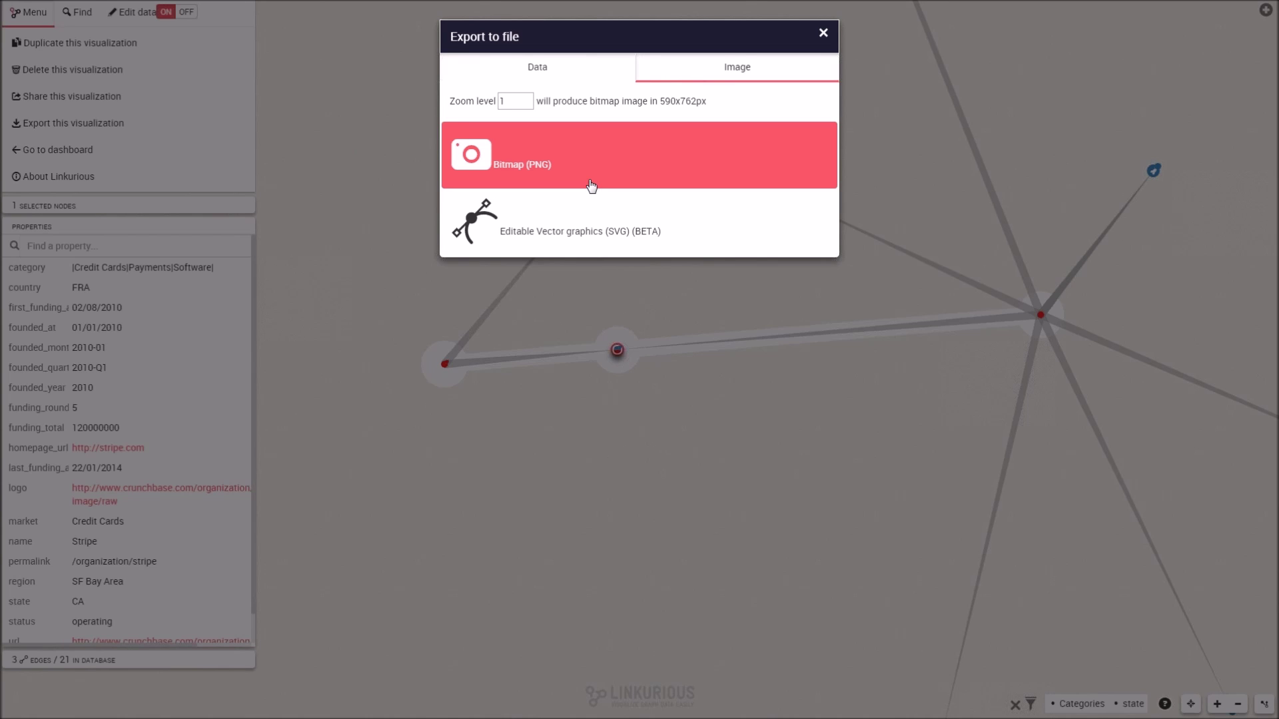
pyautogui.click(528, 105)
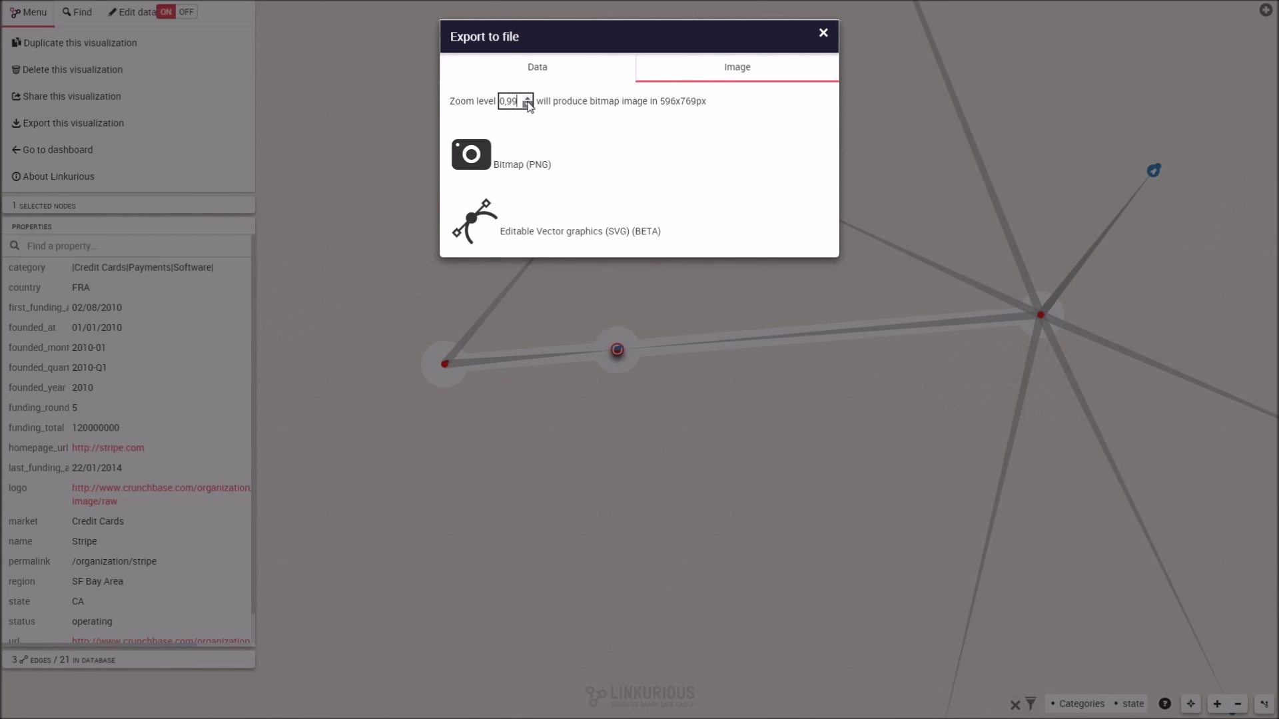
pyautogui.click(528, 105)
pyautogui.click(527, 106)
pyautogui.click(527, 105)
pyautogui.click(528, 105)
pyautogui.click(527, 105)
pyautogui.click(527, 105)
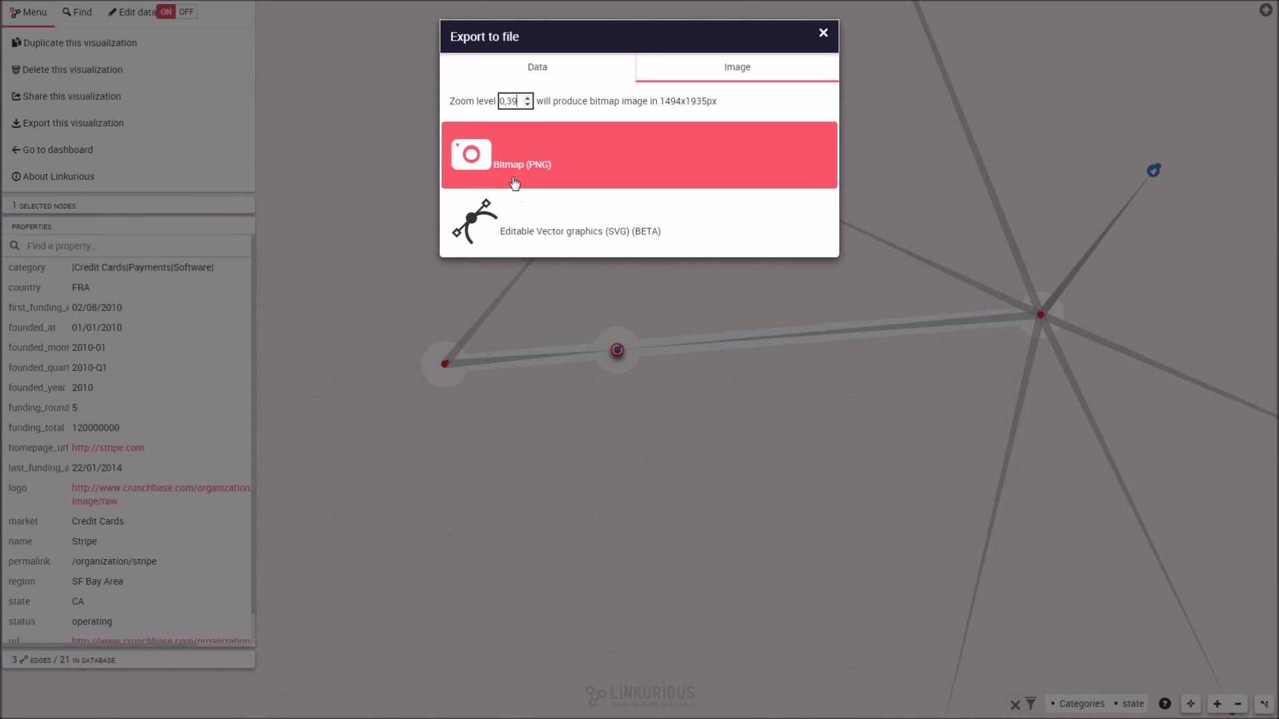
pyautogui.click(821, 36)
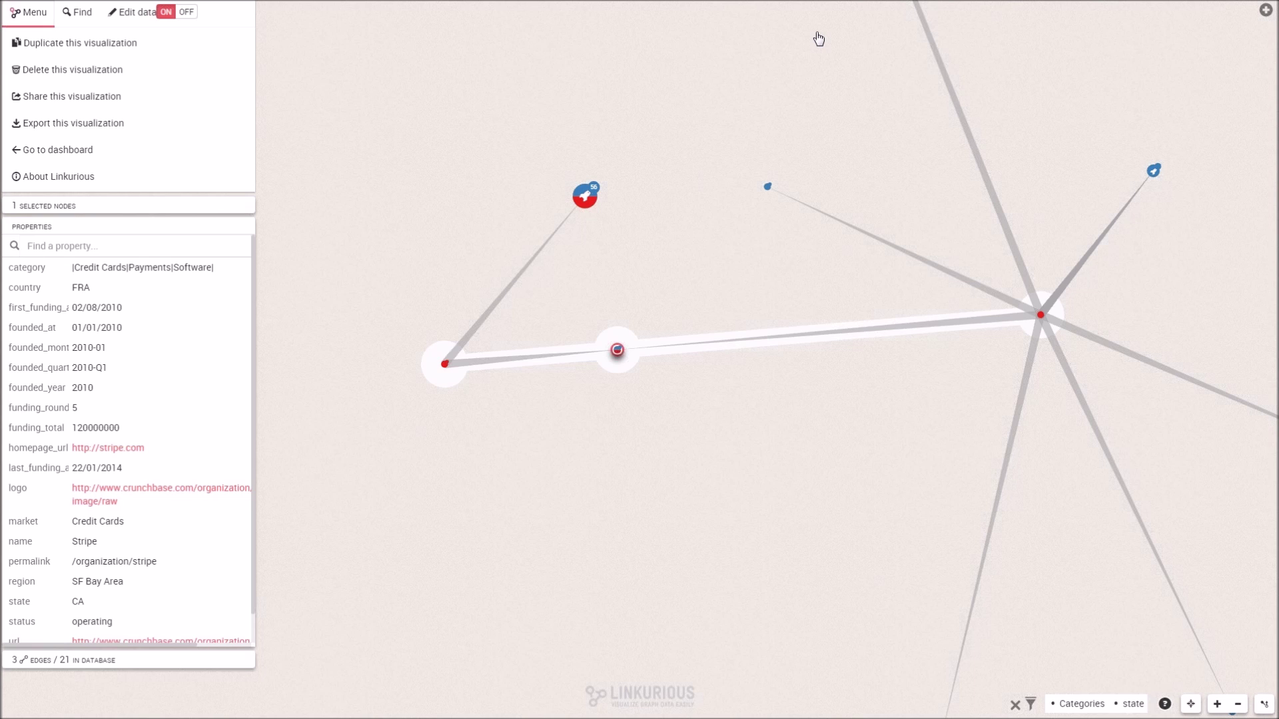
# Review the visualization's sharing options, choose the Can modify permission, and close without adding anyone.
pyautogui.click(69, 104)
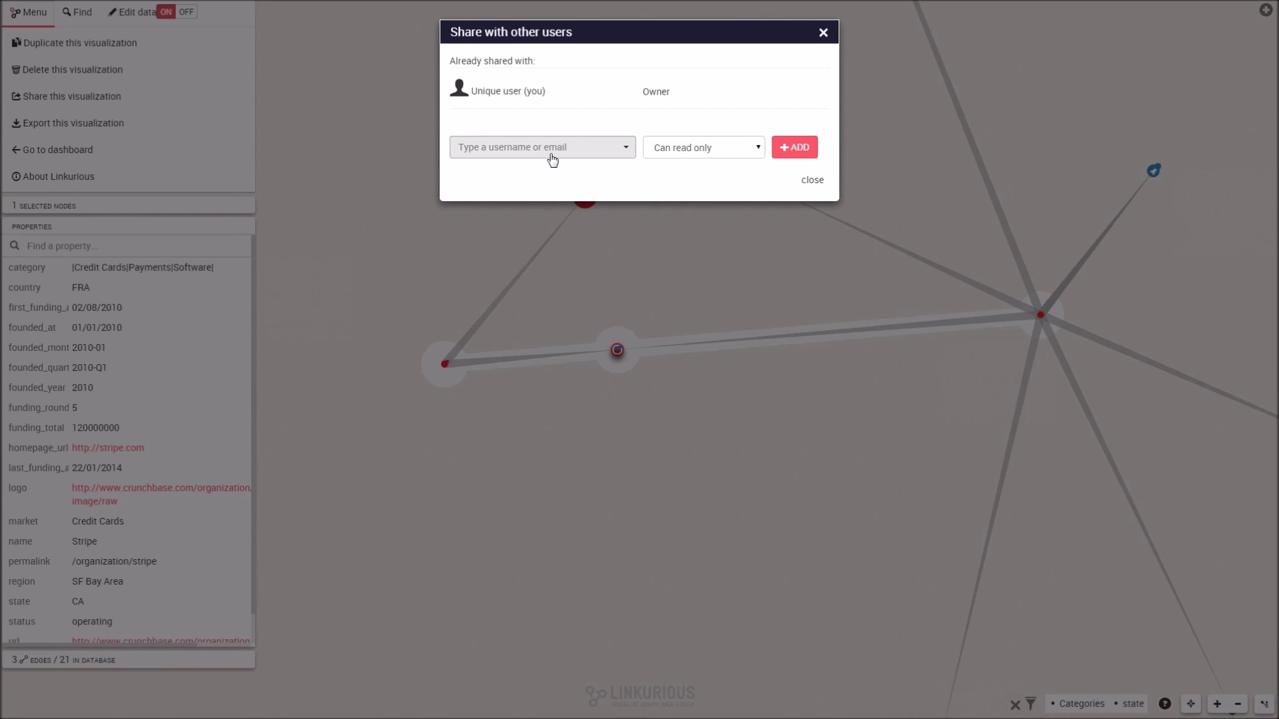
pyautogui.click(686, 150)
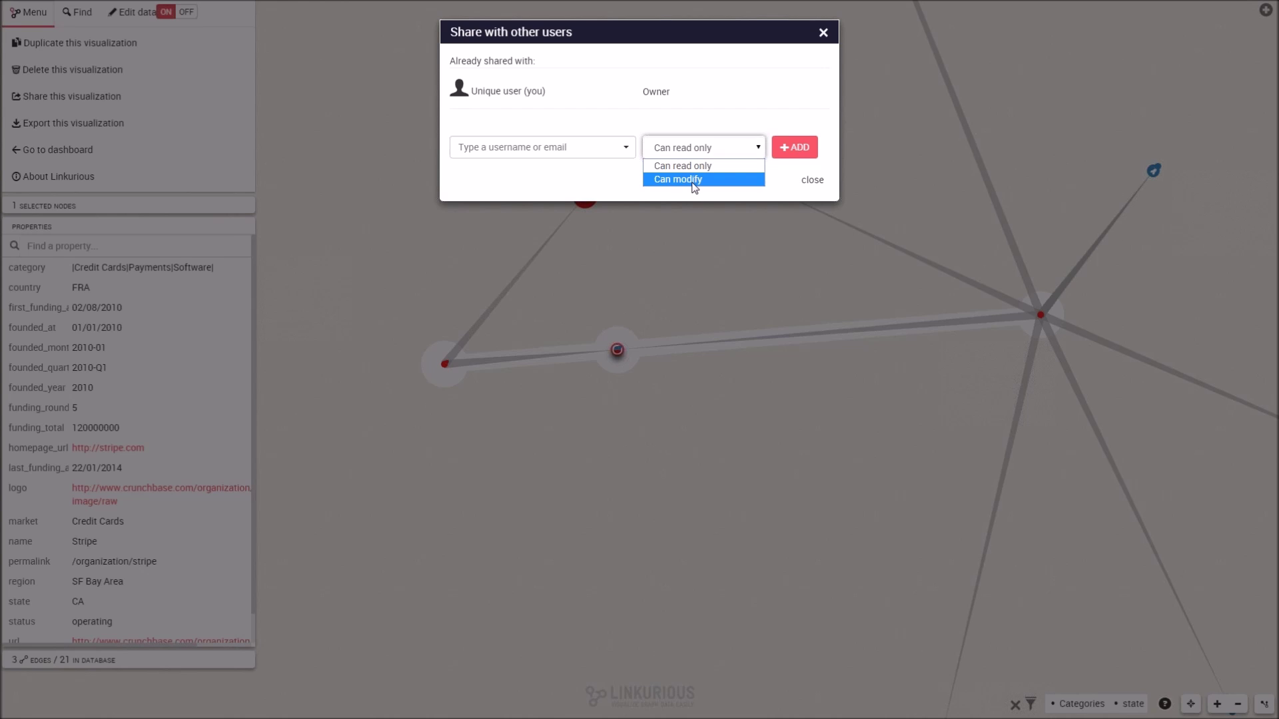
pyautogui.click(696, 180)
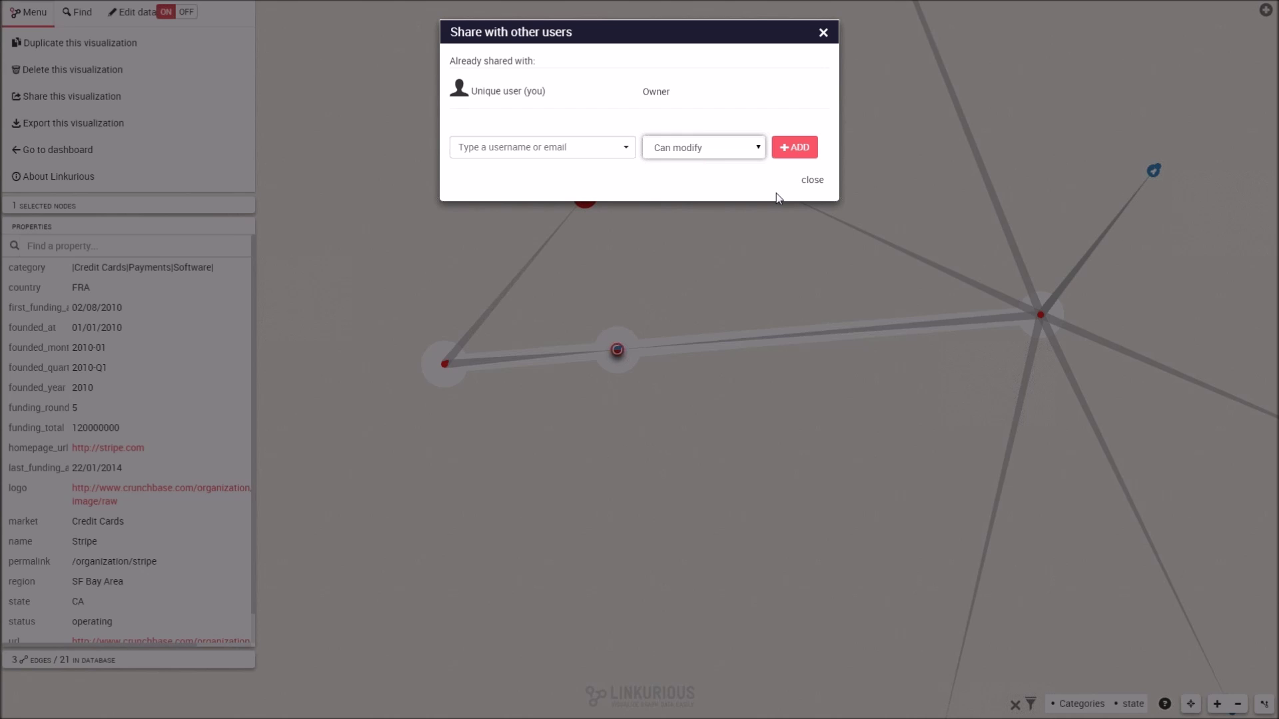
pyautogui.click(812, 180)
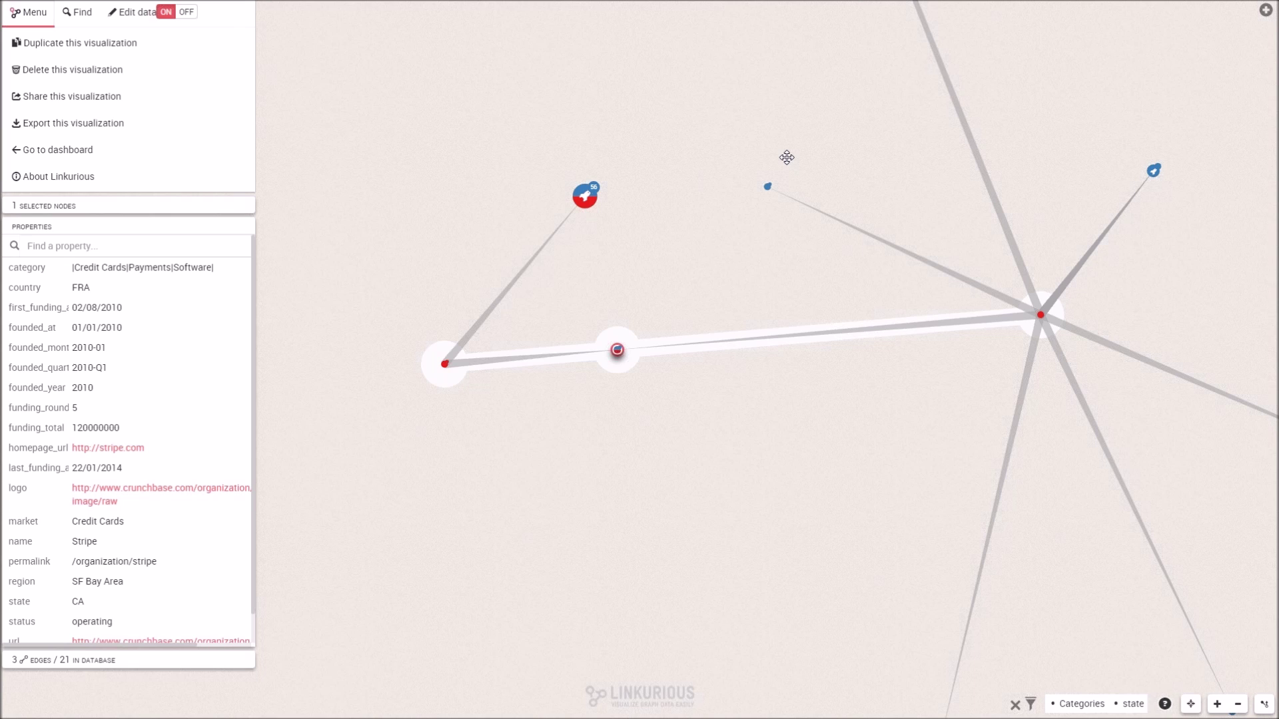
# Return to the dashboard and rename Untitled Visualization #37 as "paypal mafia".
pyautogui.click(140, 150)
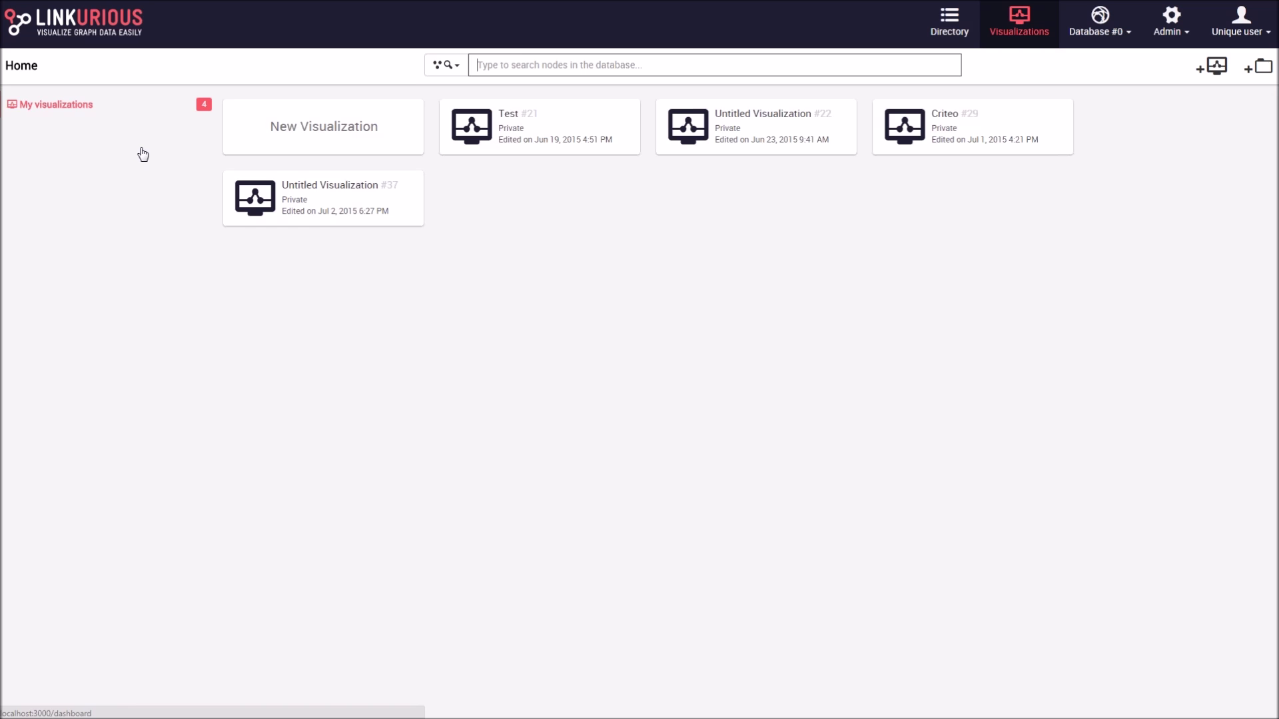
pyautogui.rightClick(315, 211)
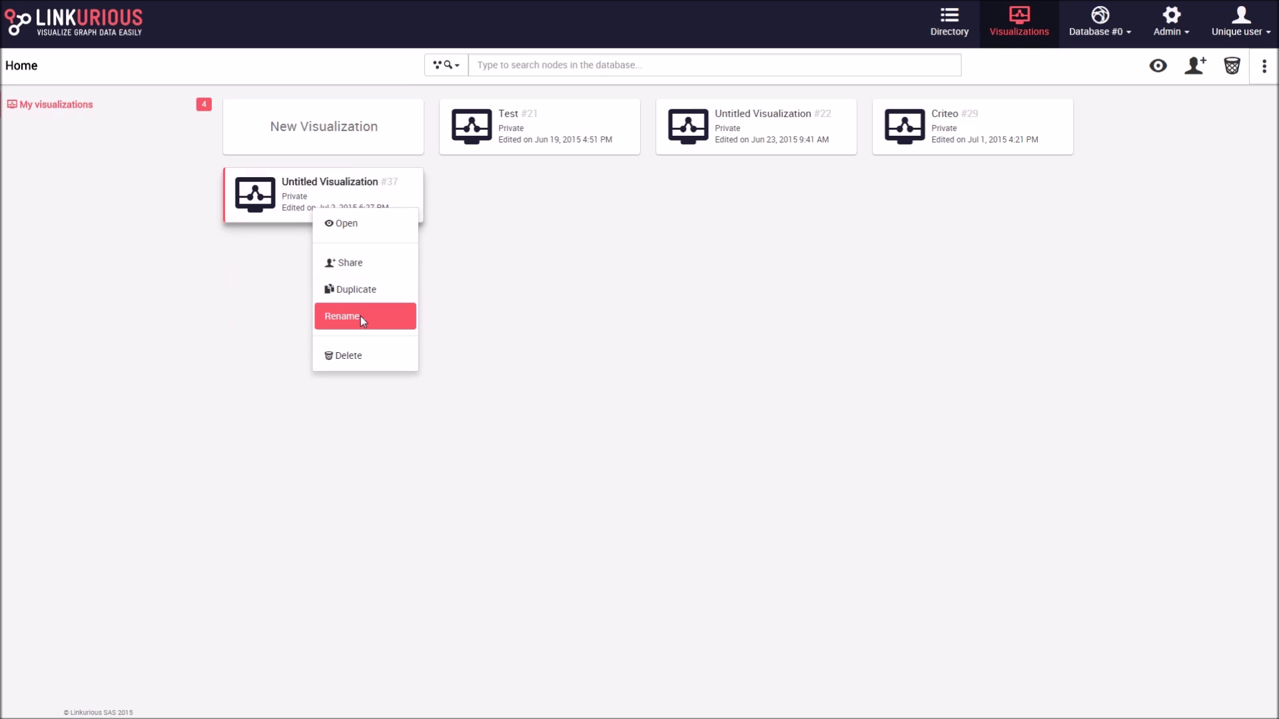
pyautogui.click(362, 316)
pyautogui.write('p')
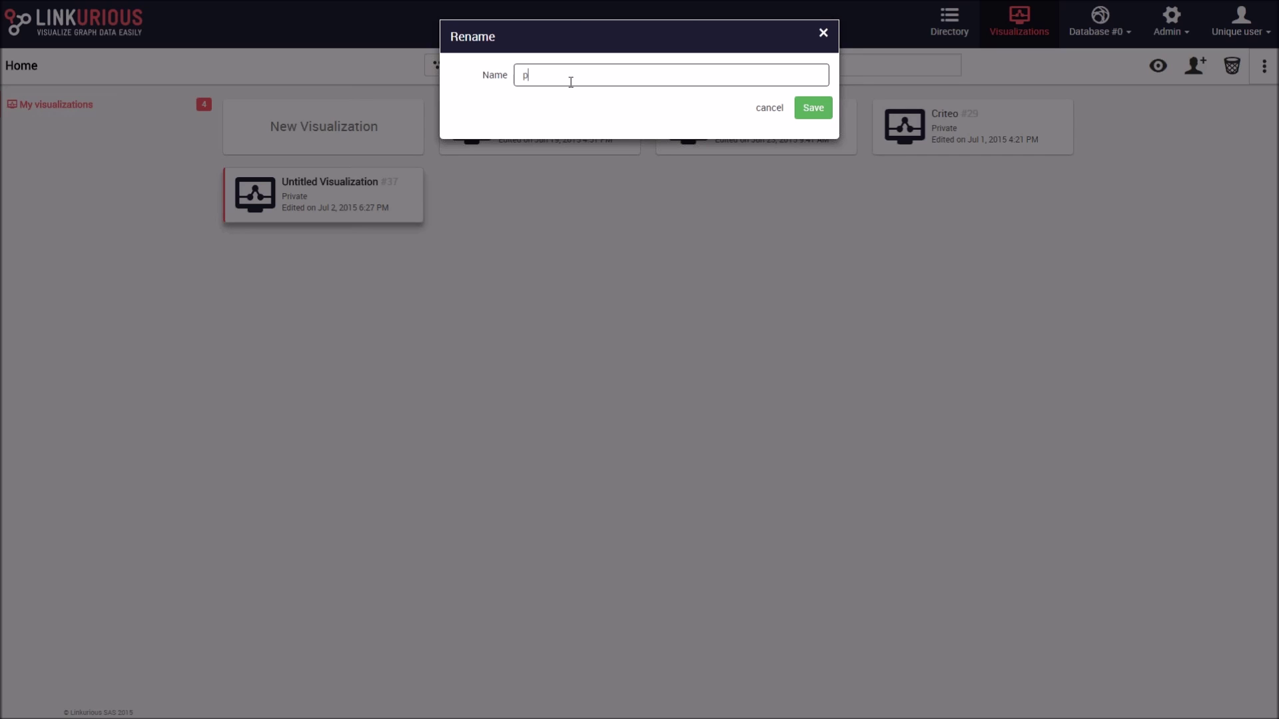
pyautogui.write('aypal mafia')
pyautogui.press('Return')
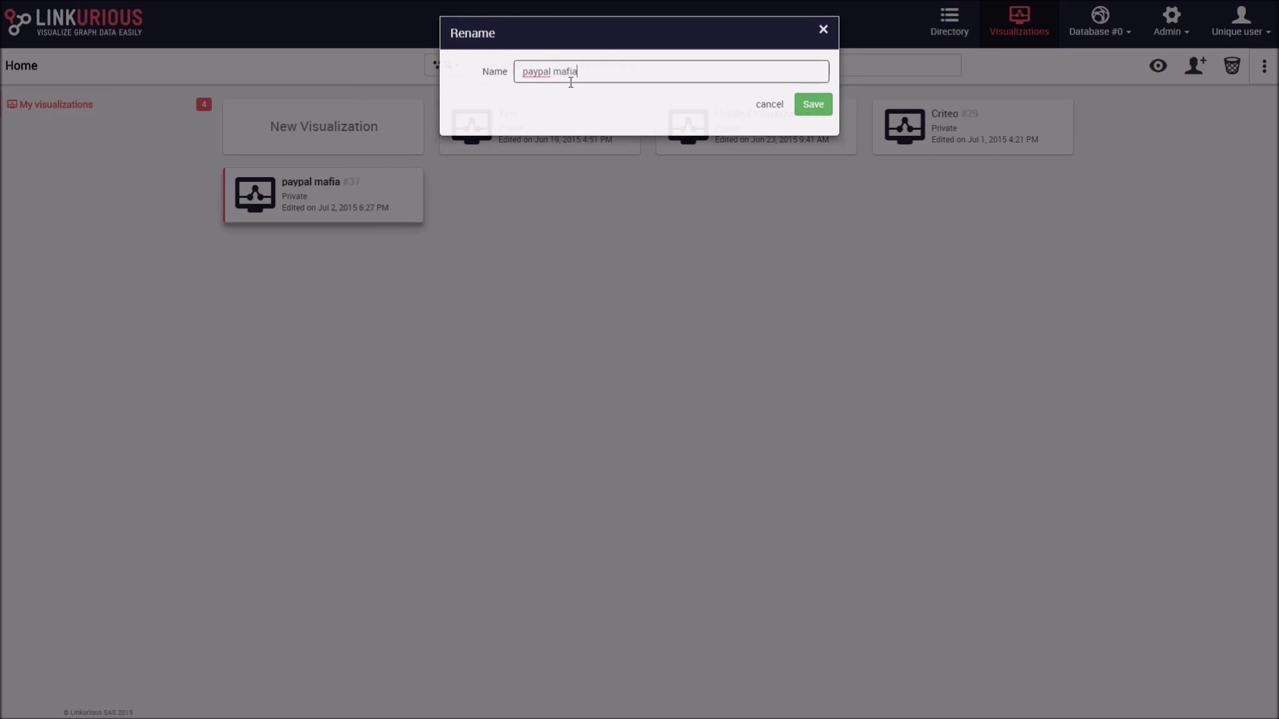
# Open the paypal mafia visualization from the dashboard.
pyautogui.click(347, 220)
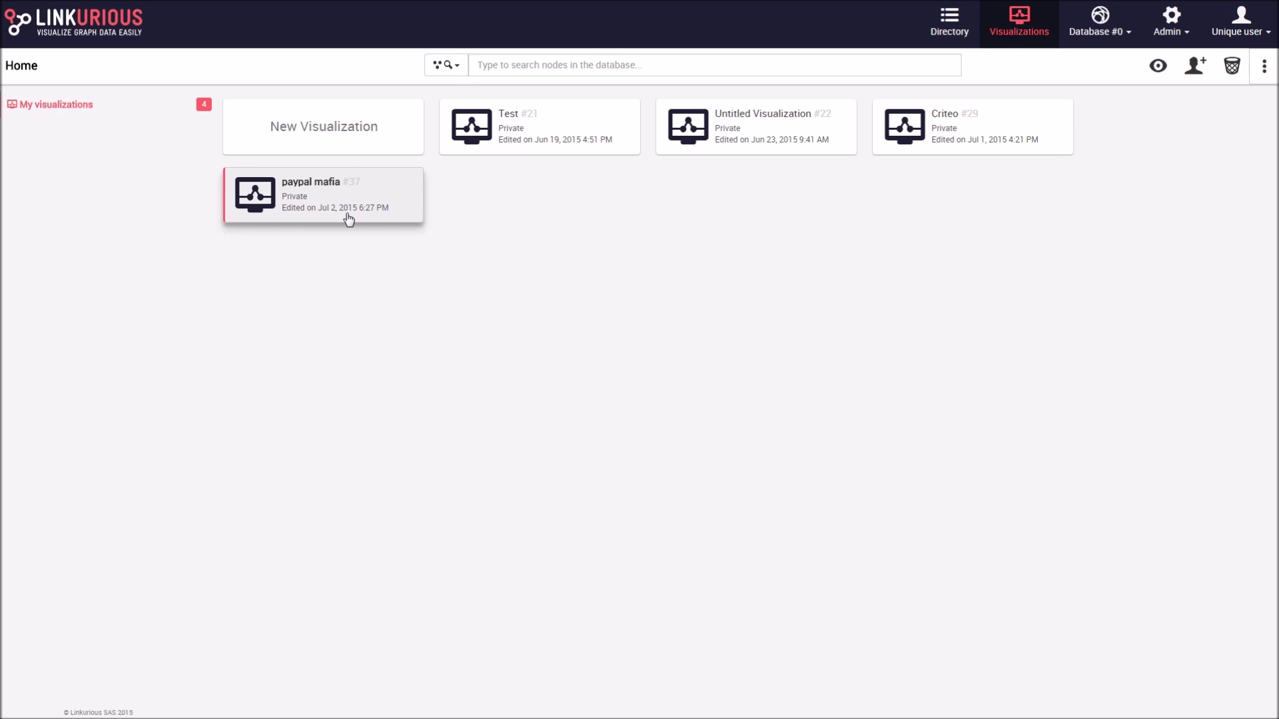
pyautogui.rightClick(358, 217)
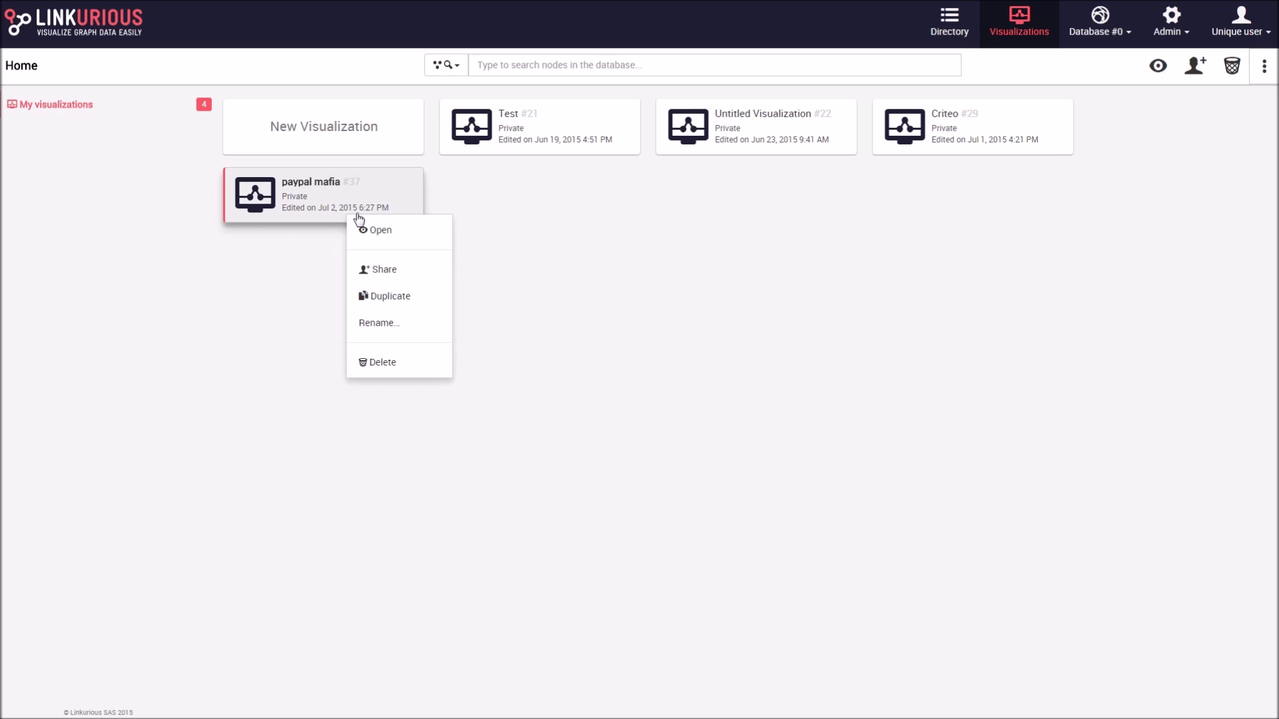
pyautogui.click(378, 230)
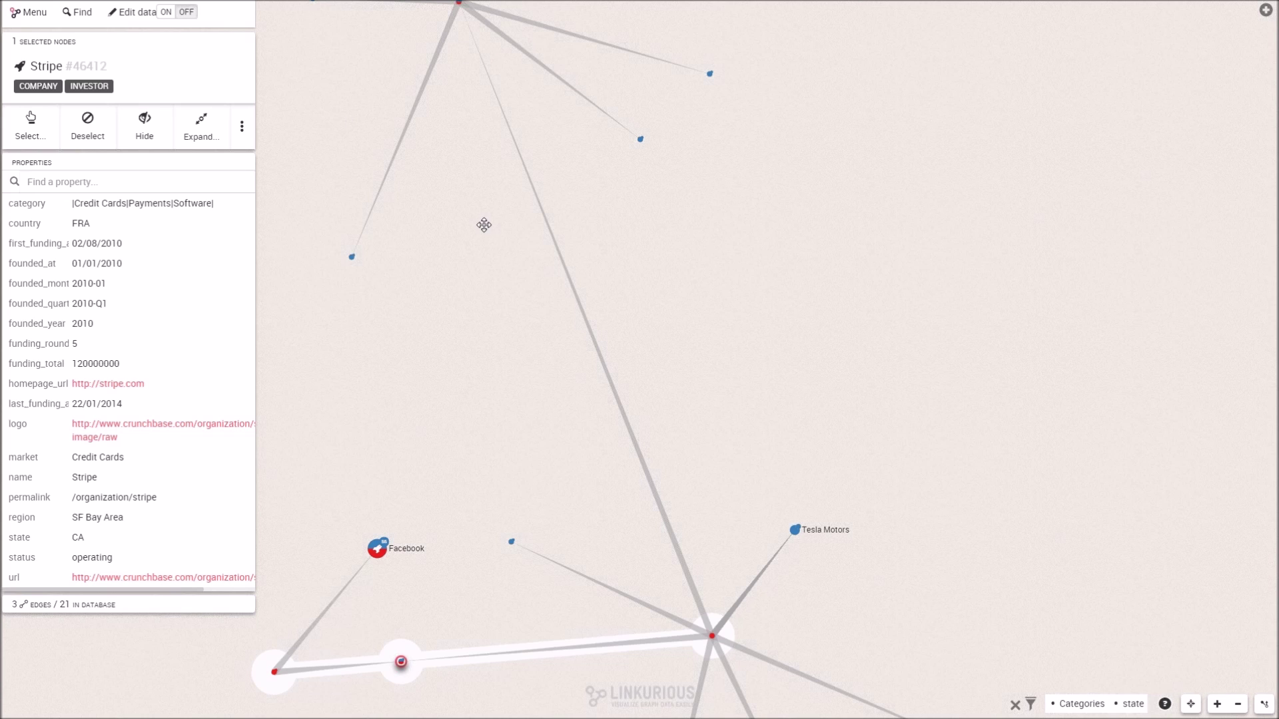
# Go back to the dashboard and open the Data administration page.
pyautogui.click(34, 19)
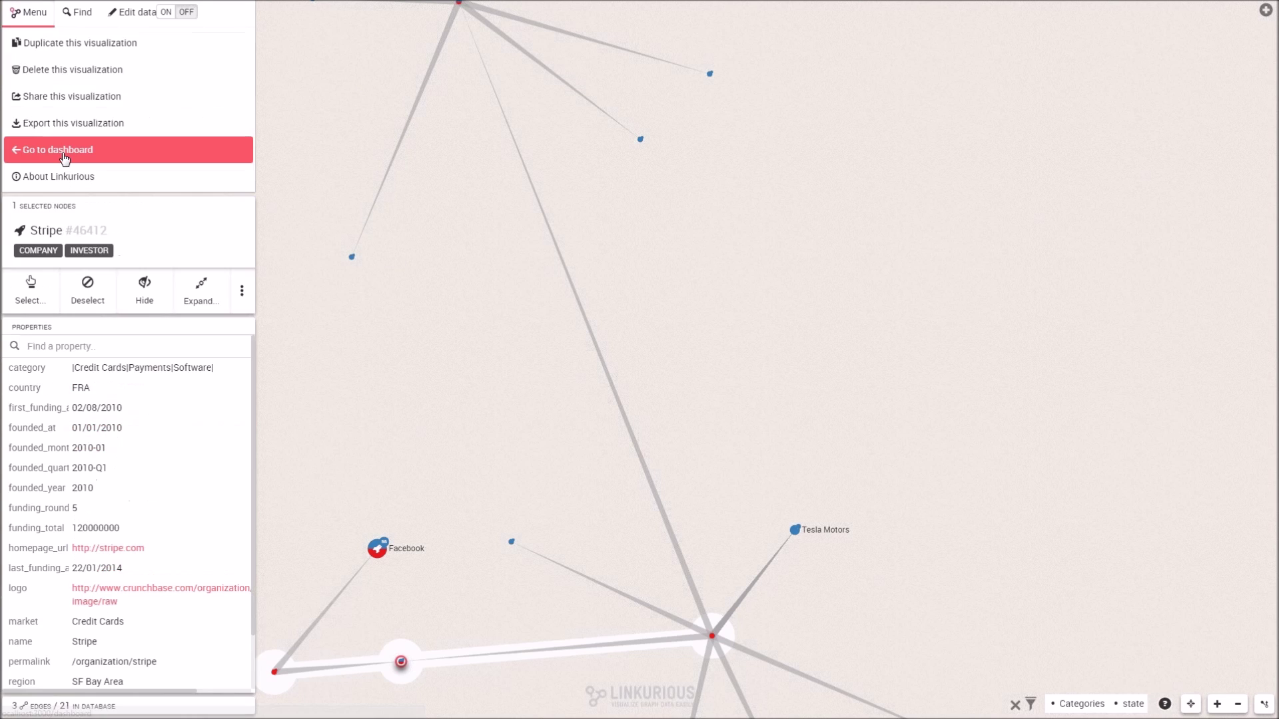
pyautogui.click(63, 152)
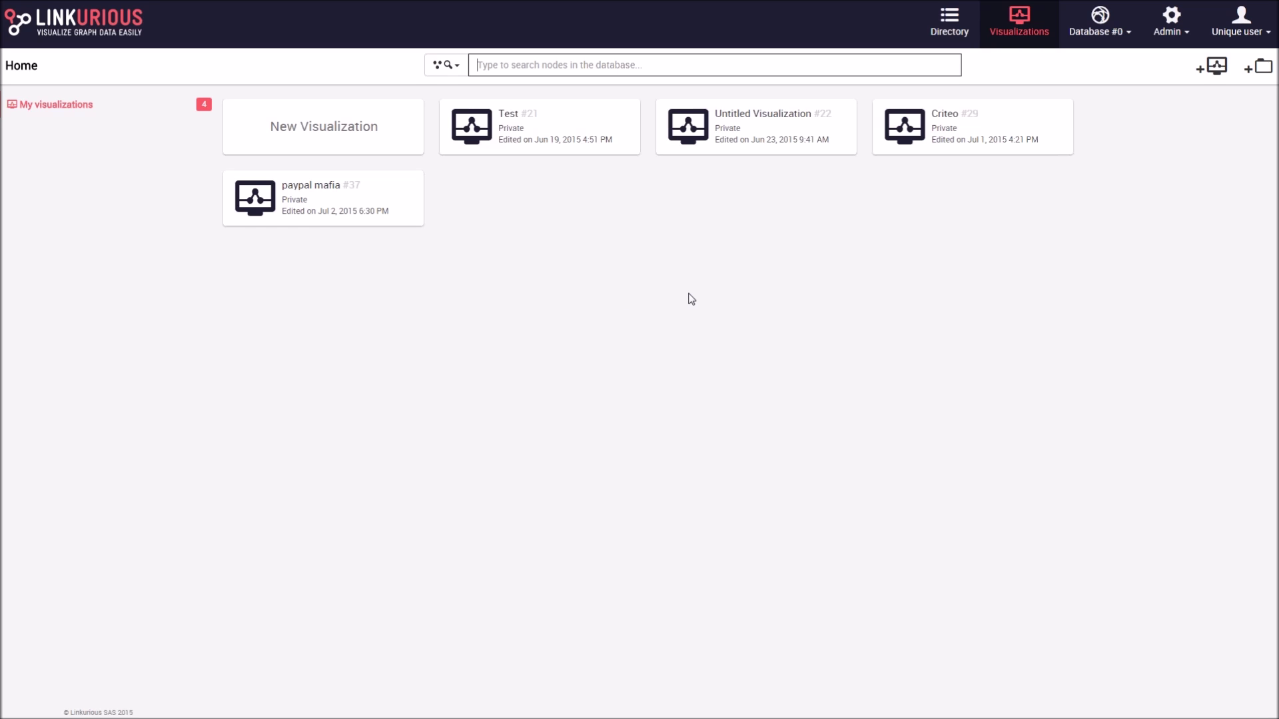
pyautogui.click(1171, 26)
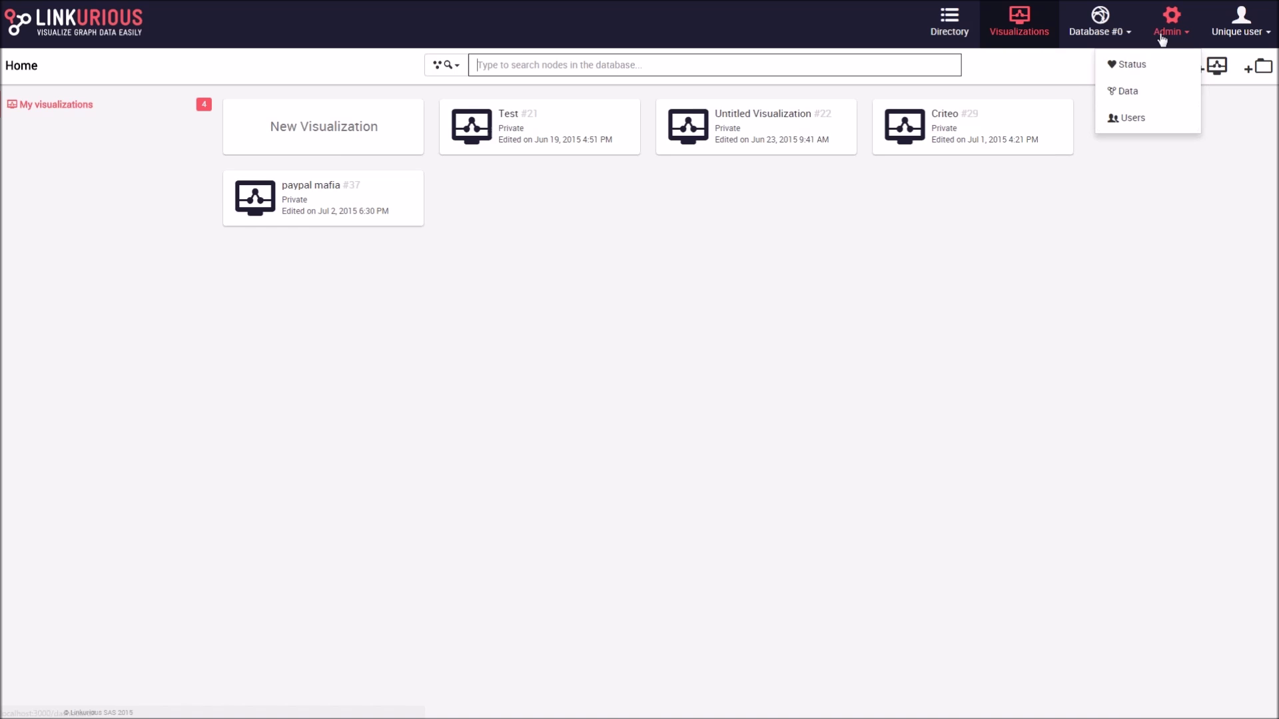
pyautogui.click(1140, 101)
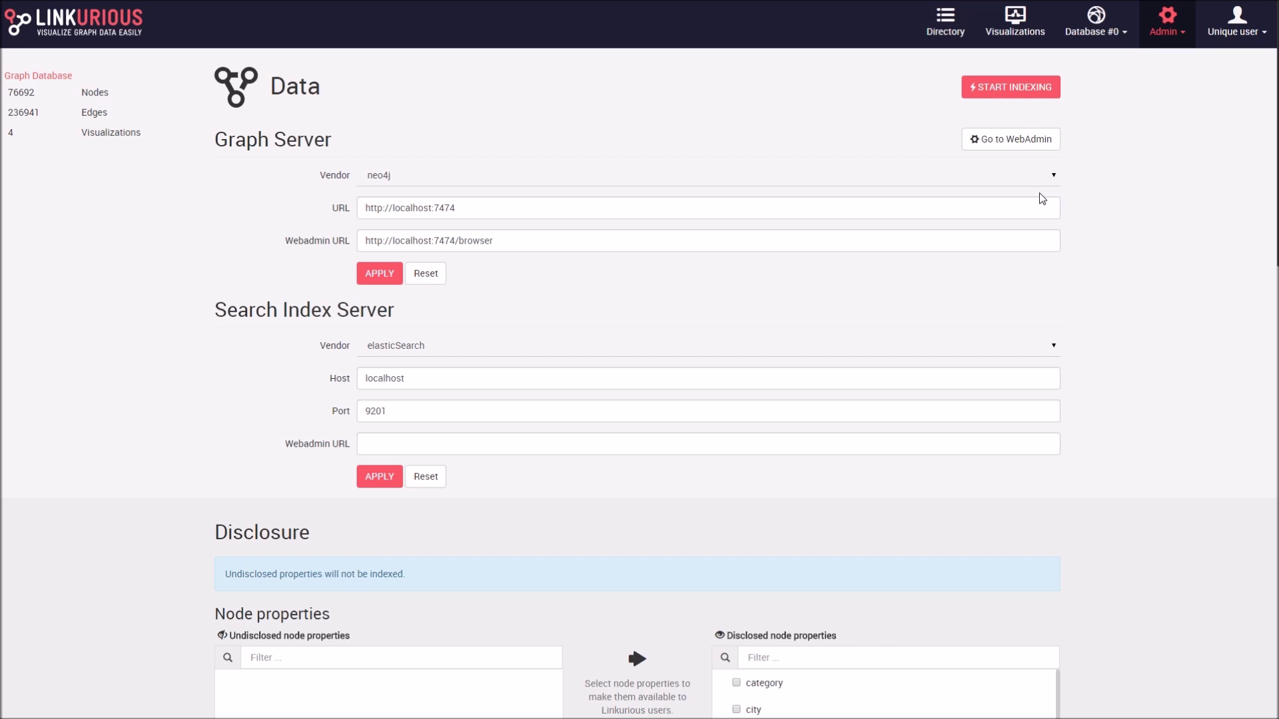
# Review the graph server, search index server, property disclosure and property index settings on the Data administration page.
pyautogui.click(1160, 34)
pyautogui.scroll(-4, 437, 380)
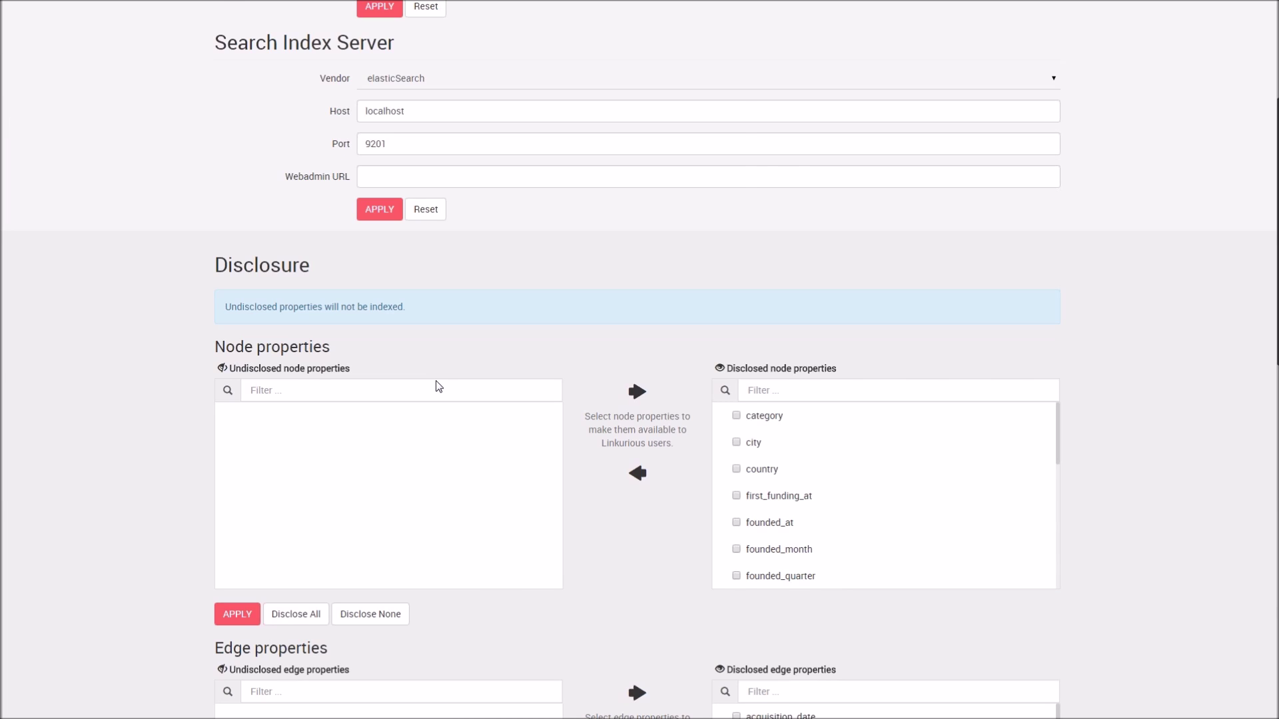
pyautogui.scroll(-5, 439, 387)
pyautogui.scroll(-4, 439, 372)
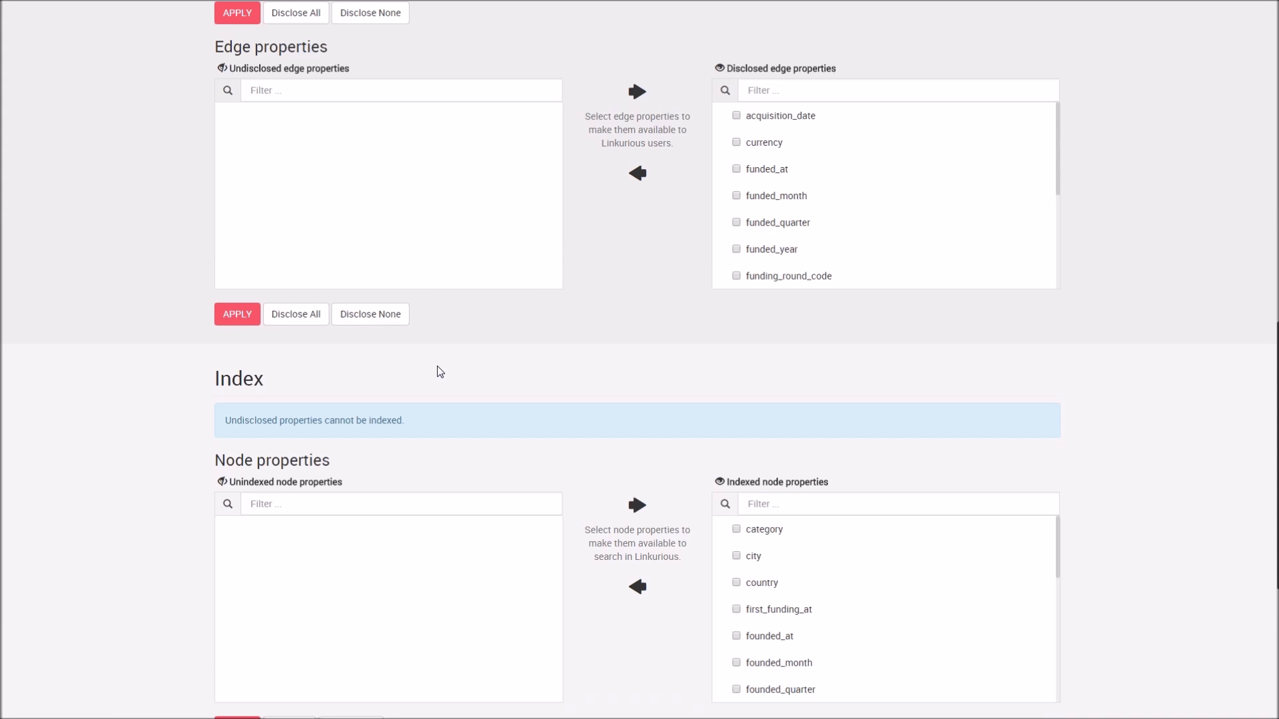
pyautogui.scroll(-5, 438, 366)
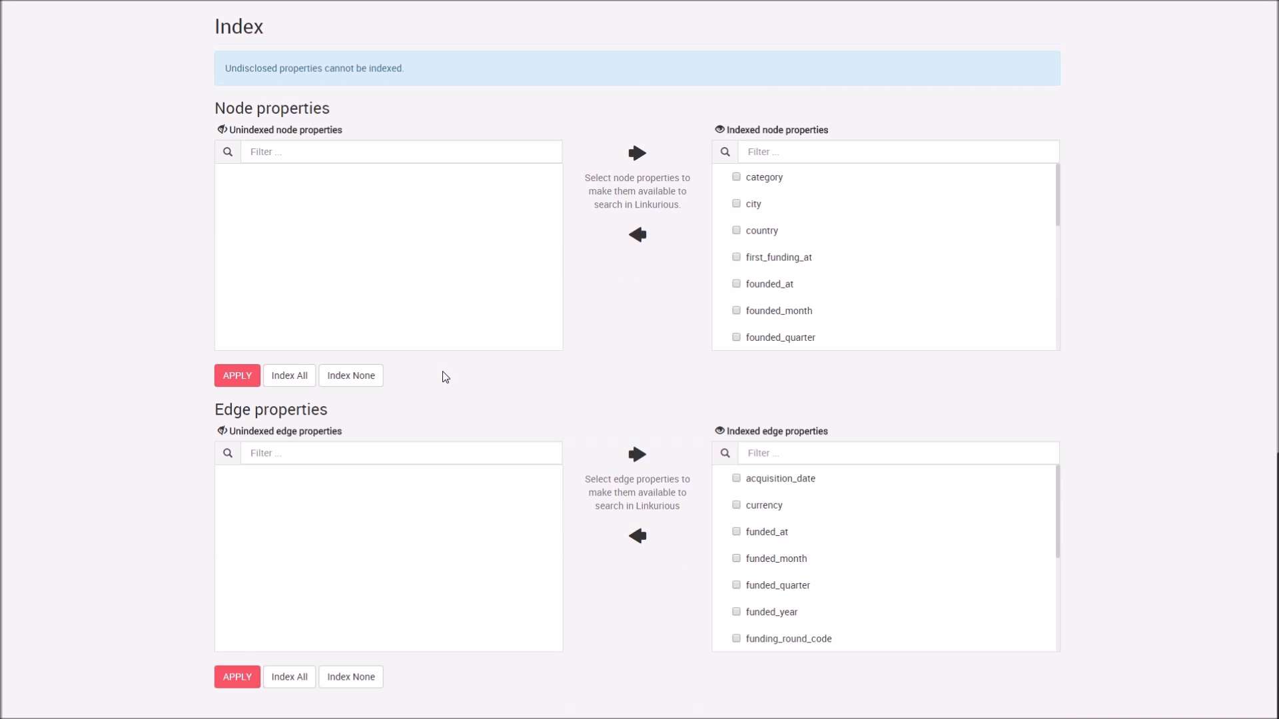
pyautogui.scroll(18, 511, 386)
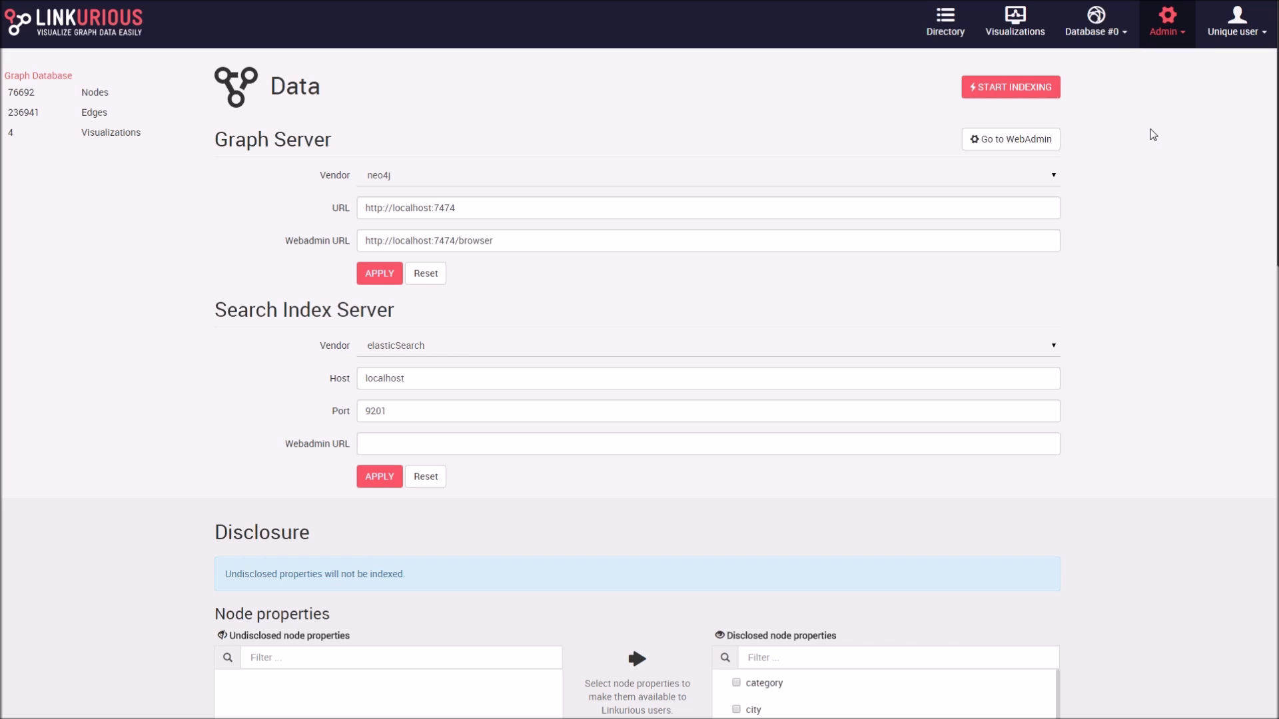
# Open the user administration, view the analyst group's edge type and node category permissions, and return to the visualizations dashboard.
pyautogui.moveTo(1167, 33)
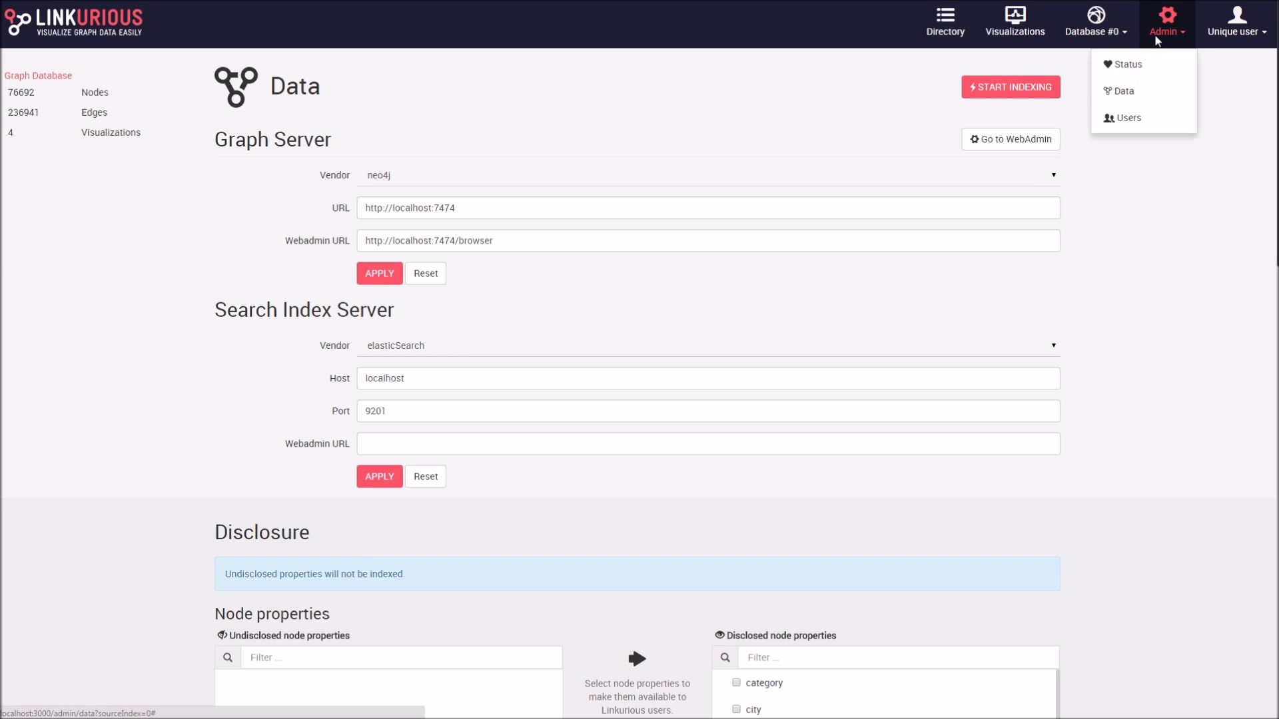
pyautogui.click(1141, 114)
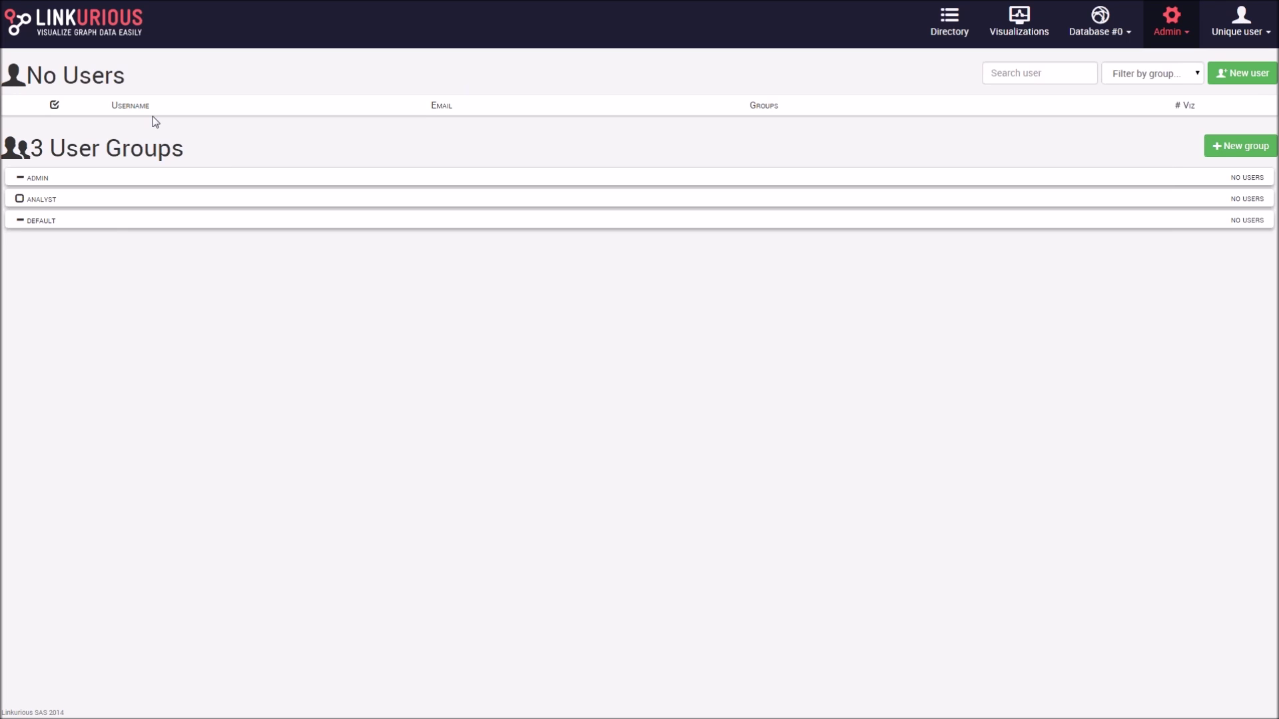
pyautogui.click(164, 203)
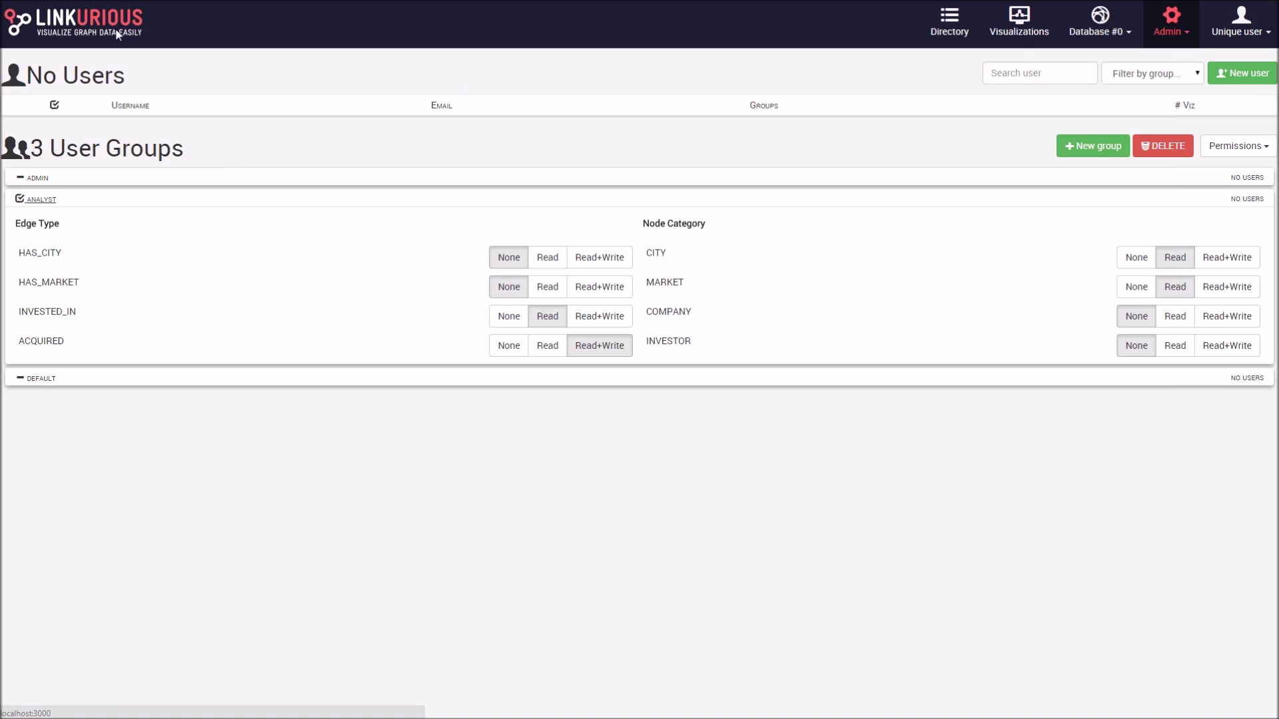
pyautogui.click(1020, 40)
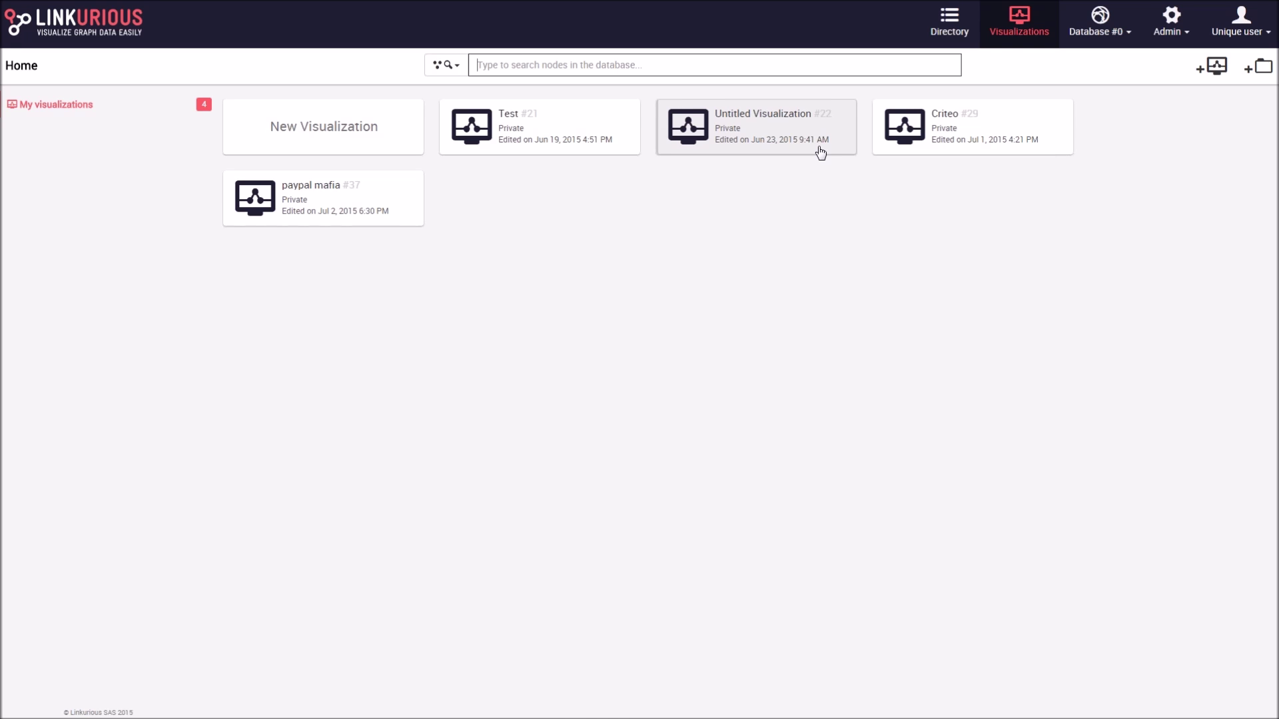
# Leave full screen, switch to the neo4j webinar presentation in Google Slides, and present it, advancing to the Benefits slide.
pyautogui.press('F11')
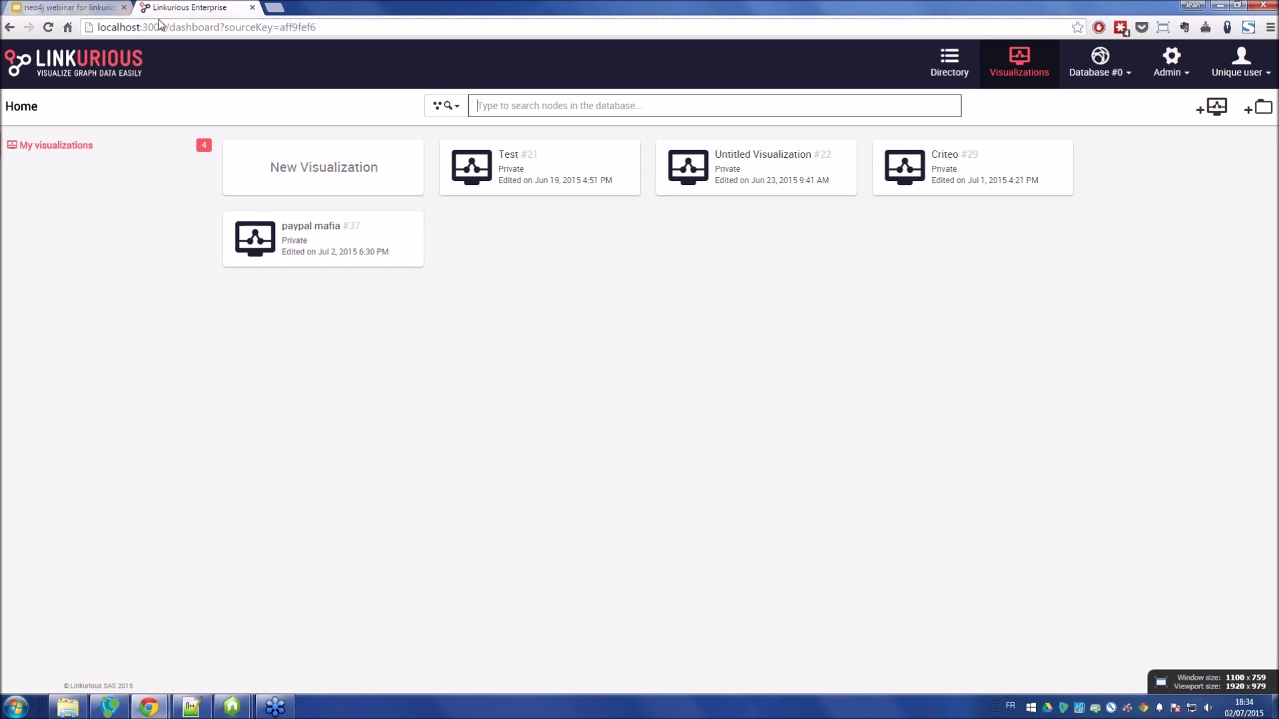
pyautogui.click(67, 8)
pyautogui.click(98, 70)
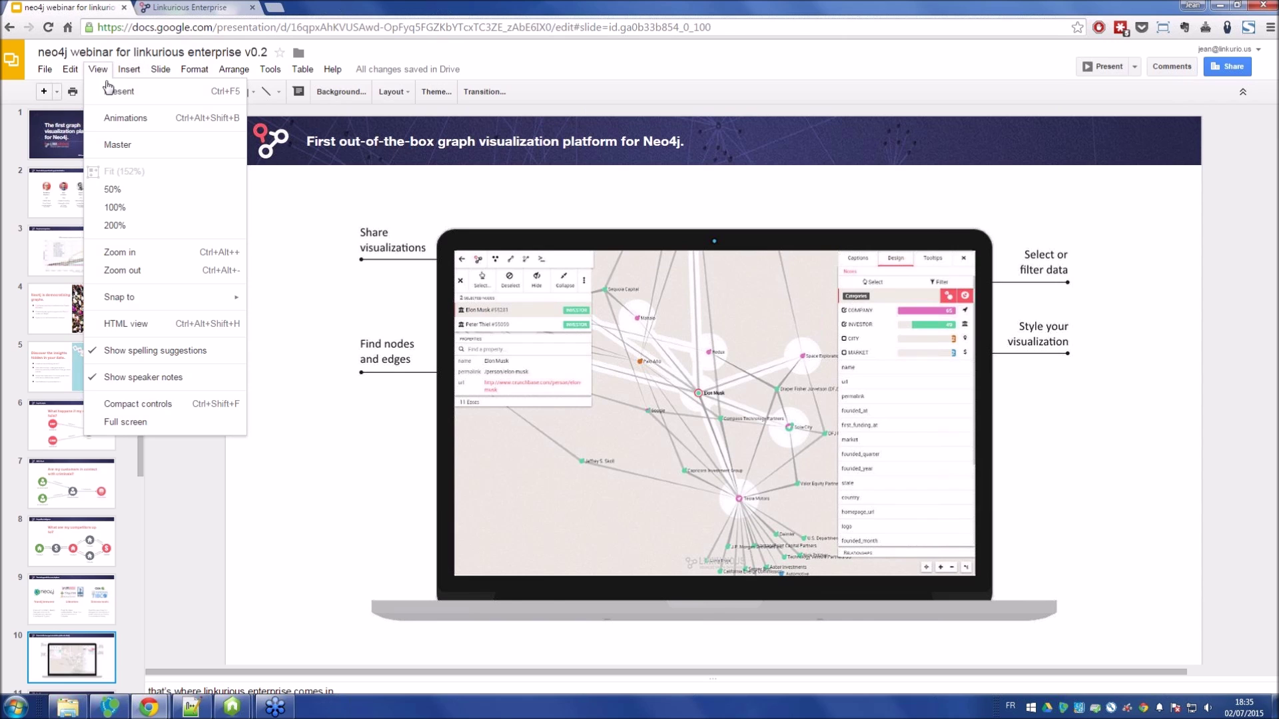
pyautogui.click(112, 94)
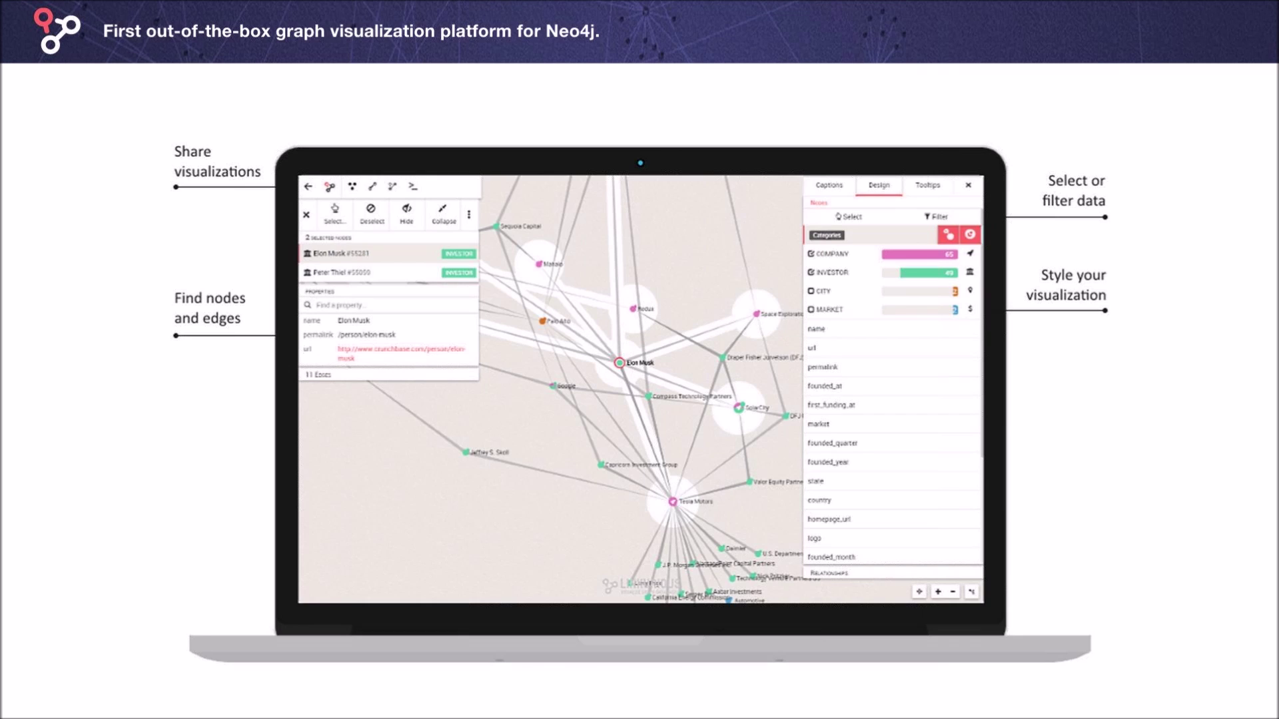
pyautogui.press('Right')
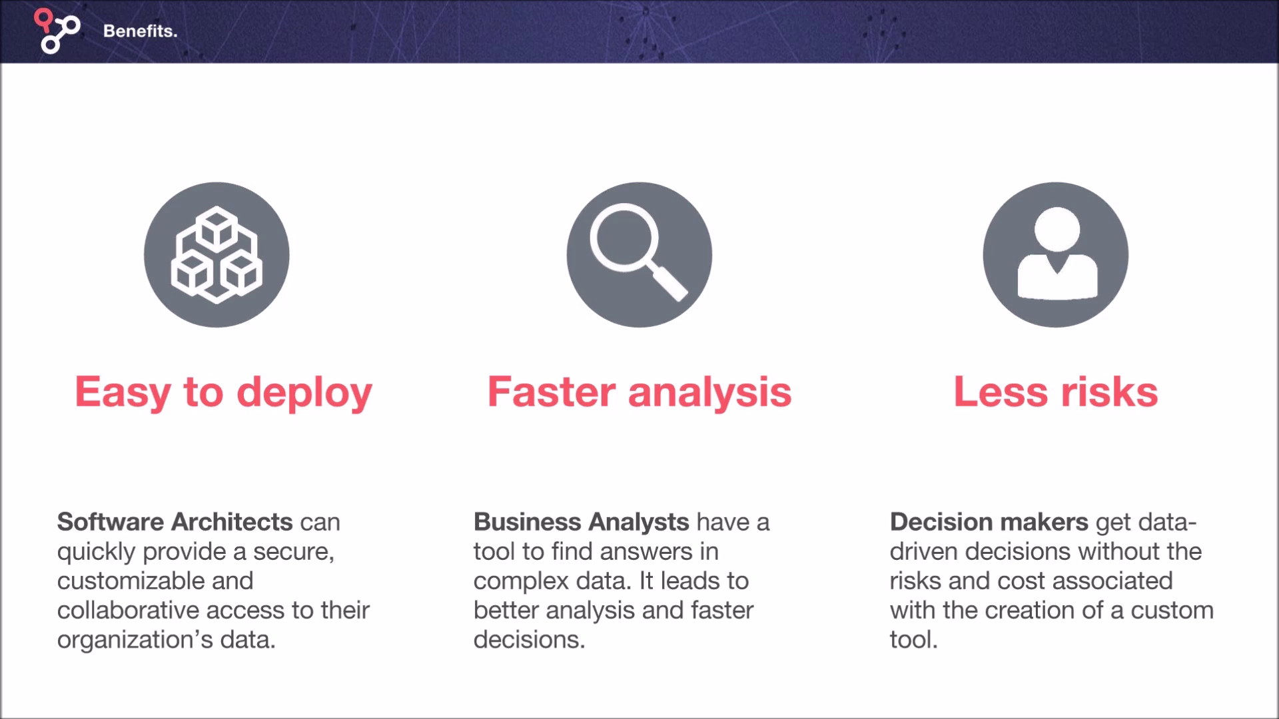